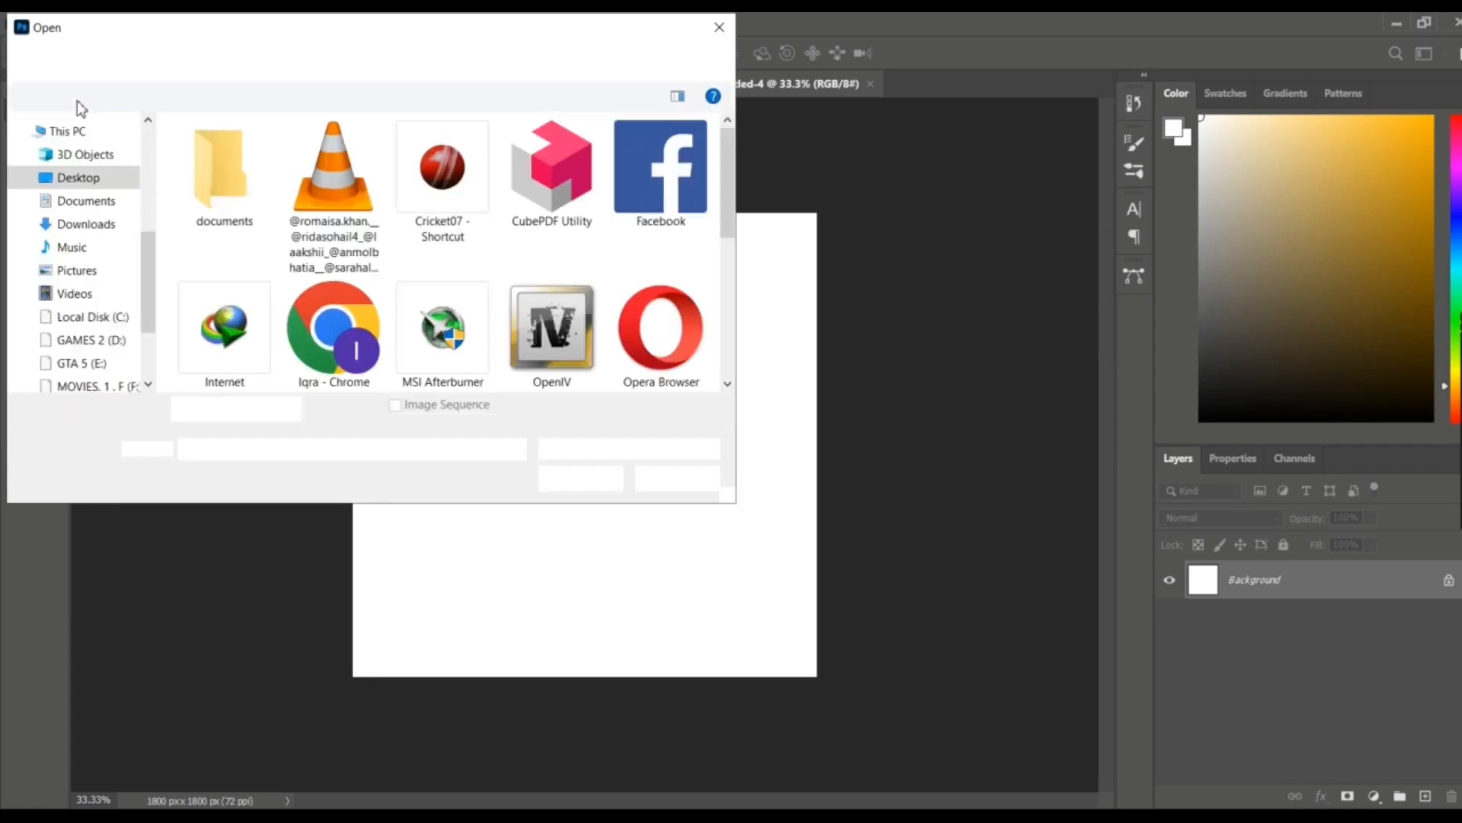
Open the kisspng Nike Air Max shoe PNG from the Downloads folder
{"action": "scroll", "coordinate": [450, 251], "scroll_direction": "down", "scroll_amount": 3}
{"action": "left_click", "coordinate": [658, 187]}
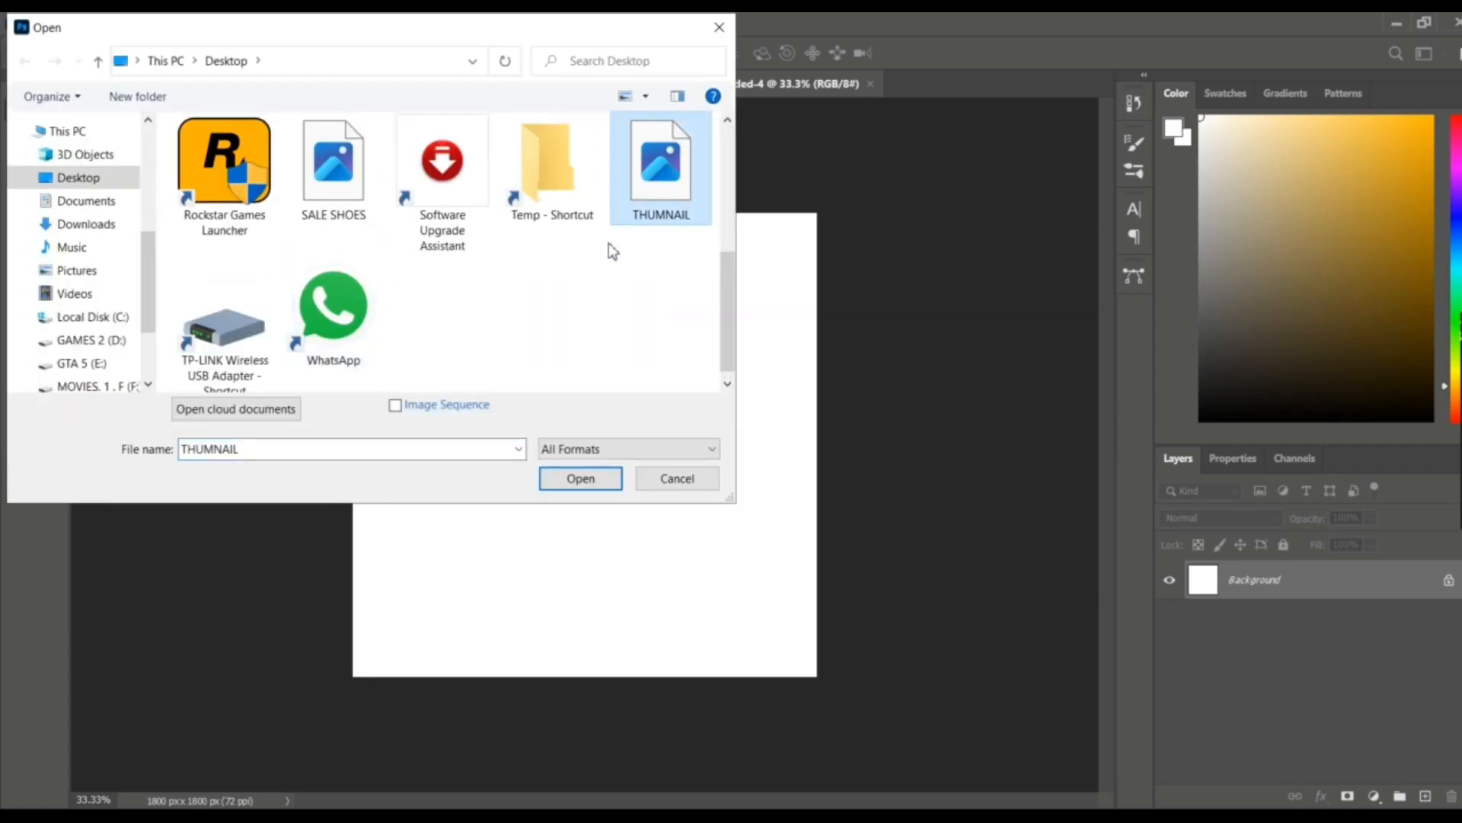
{"action": "scroll", "coordinate": [613, 251], "scroll_direction": "up", "scroll_amount": 3}
{"action": "left_click", "coordinate": [76, 223]}
{"action": "left_click", "coordinate": [229, 178]}
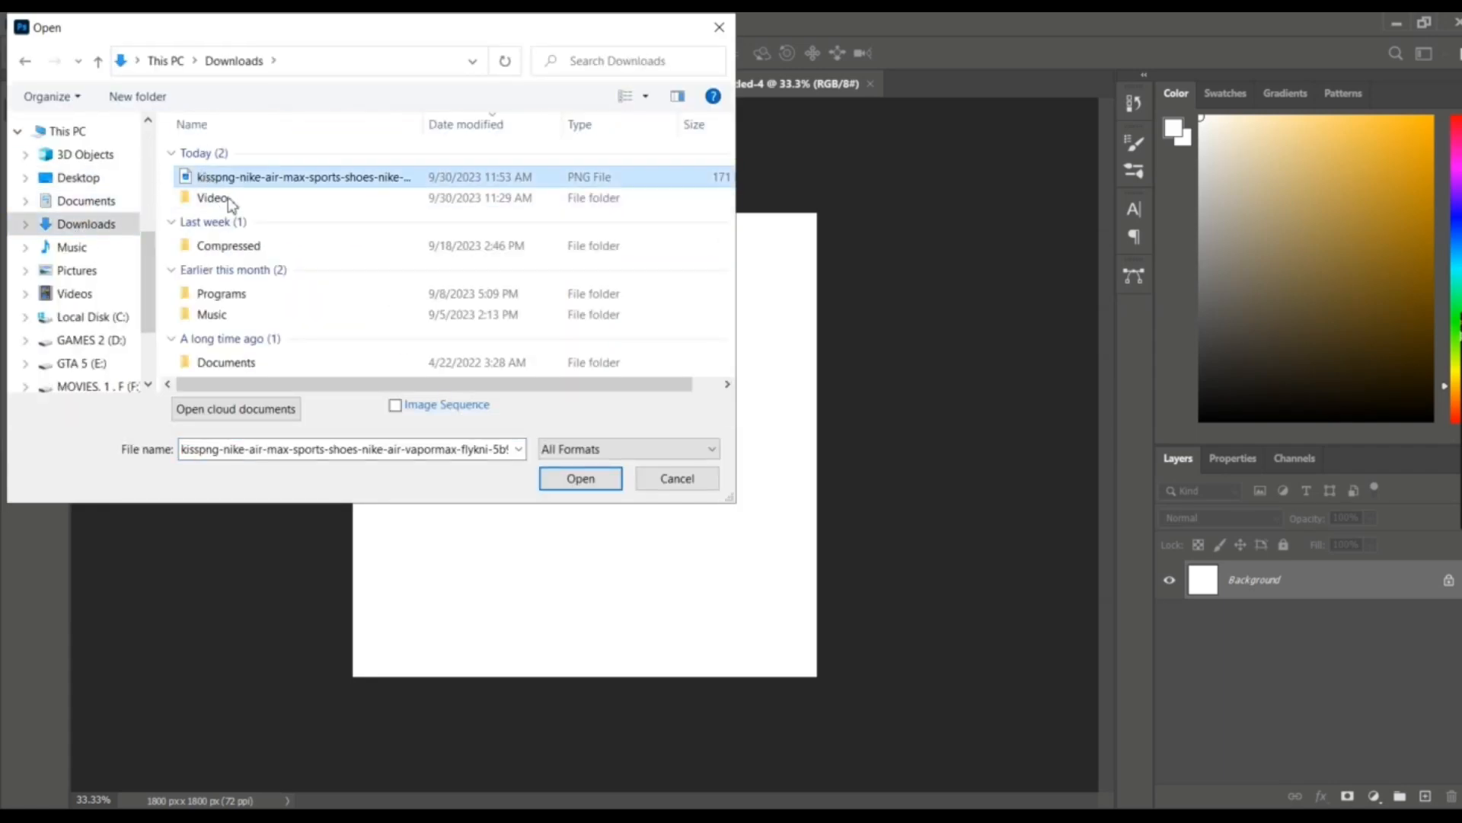
{"action": "left_click_drag", "start_coordinate": [303, 175], "coordinate": [553, 563]}
{"action": "left_click", "coordinate": [572, 477]}
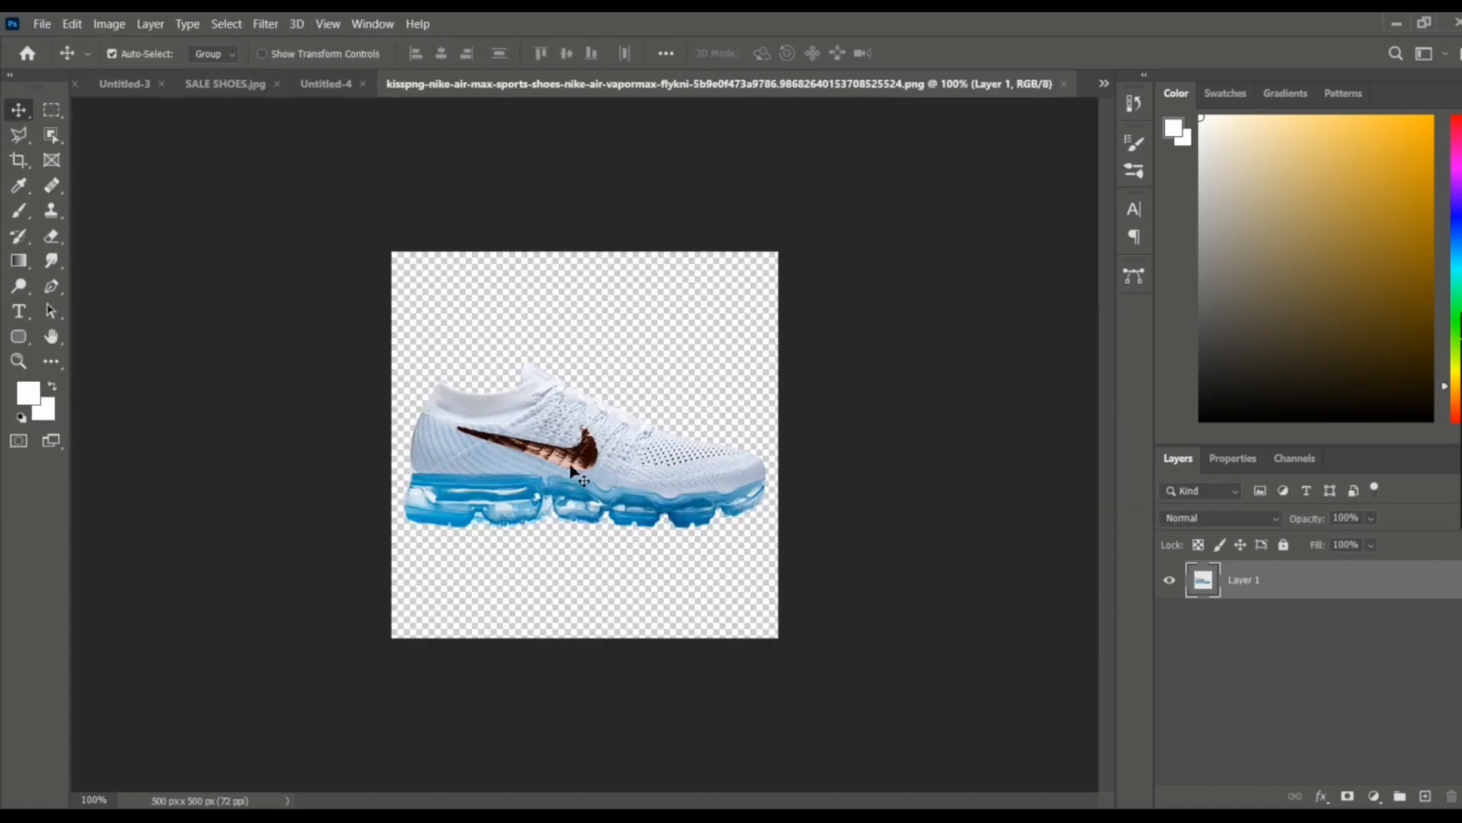
Bring the shoe into the blank Untitled-4 document and enlarge it around the middle of the canvas
{"action": "left_click_drag", "start_coordinate": [571, 468], "coordinate": [700, 564]}
{"action": "key", "text": "ctrl+t"}
{"action": "left_click_drag", "start_coordinate": [521, 505], "coordinate": [407, 579]}
{"action": "key", "text": "ctrl+plus"}
{"action": "left_click_drag", "start_coordinate": [495, 528], "coordinate": [478, 515]}
{"action": "left_click_drag", "start_coordinate": [395, 560], "coordinate": [370, 572]}
{"action": "left_click_drag", "start_coordinate": [775, 578], "coordinate": [832, 601]}
{"action": "left_click_drag", "start_coordinate": [613, 534], "coordinate": [600, 524]}
{"action": "key", "text": "Return"}
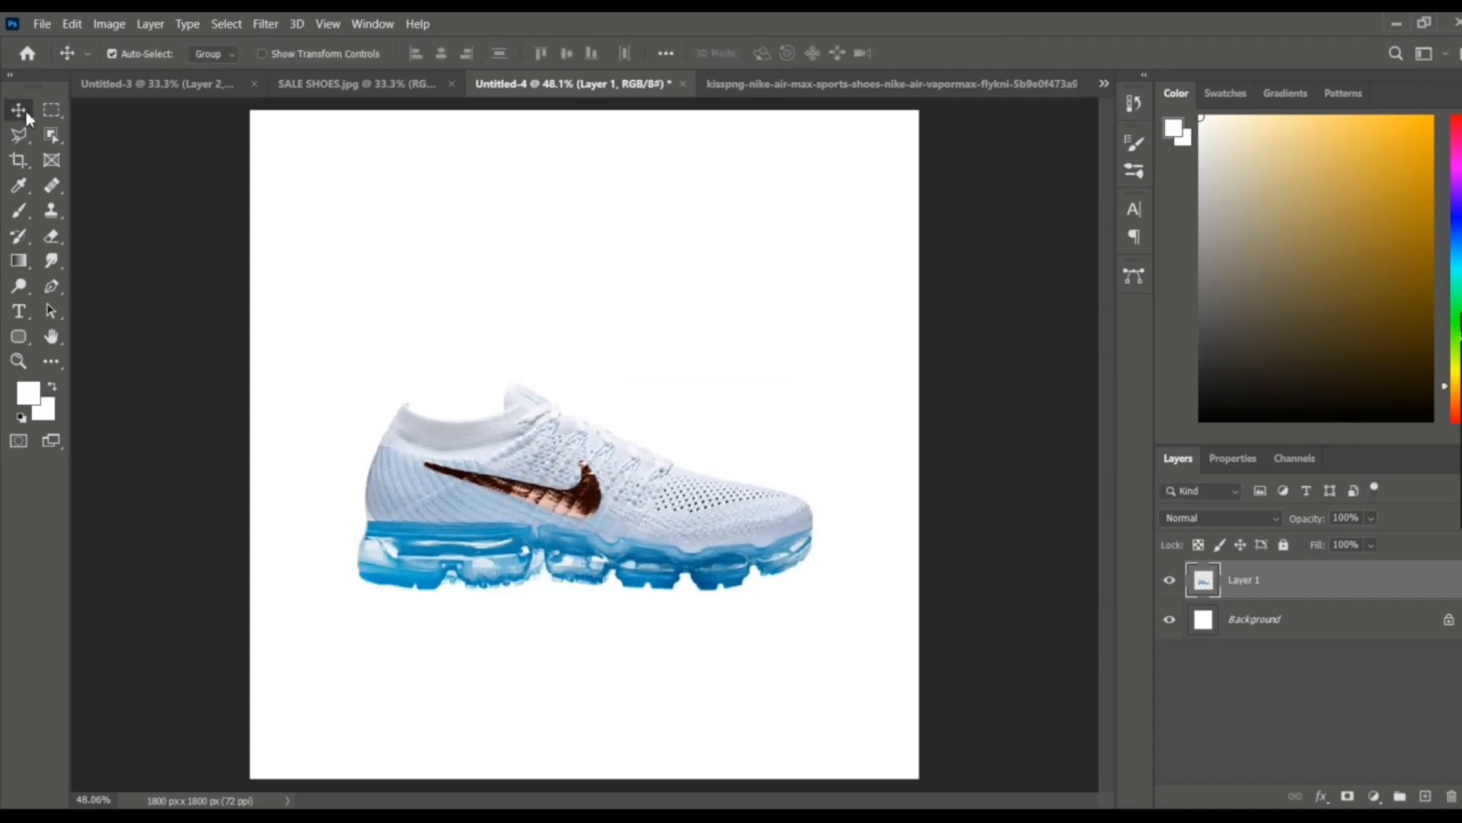
Add a Solid Color fill layer in dark blue 036086 directly above the Background layer
{"action": "left_click", "coordinate": [1257, 619]}
{"action": "left_click", "coordinate": [1374, 796]}
{"action": "left_click", "coordinate": [1353, 461]}
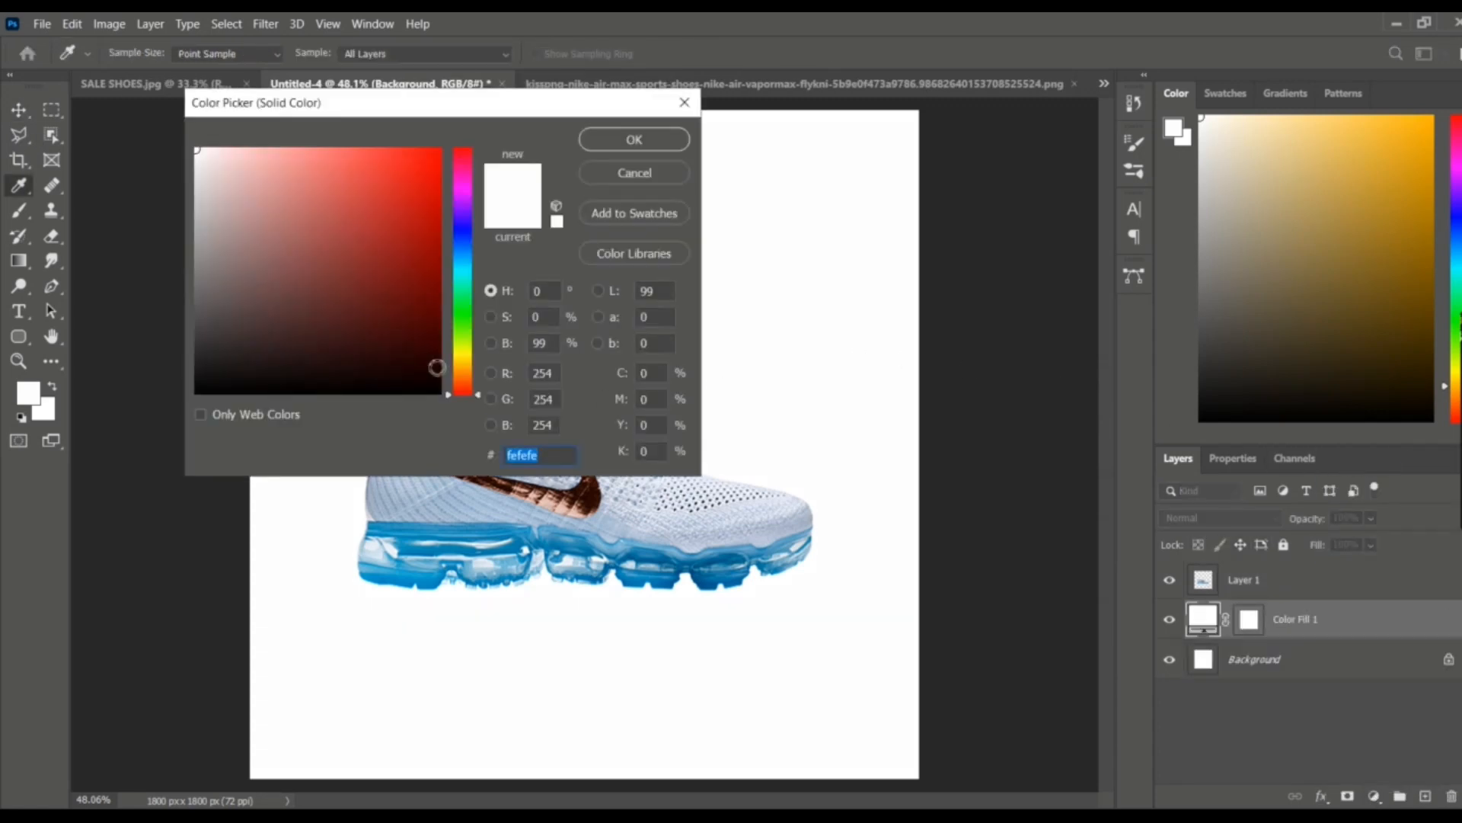
{"action": "left_click", "coordinate": [511, 543]}
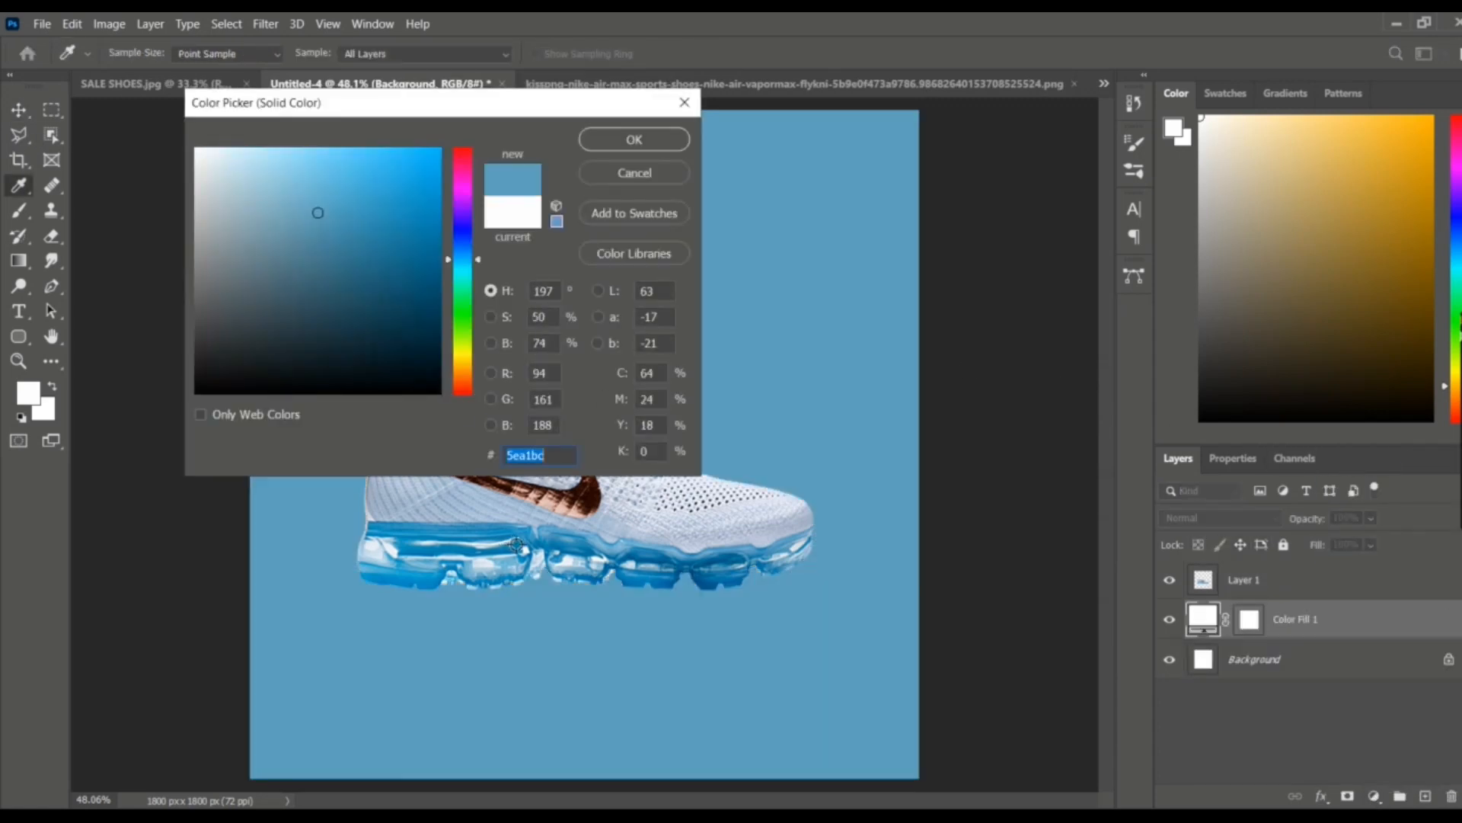
{"action": "left_click", "coordinate": [436, 267]}
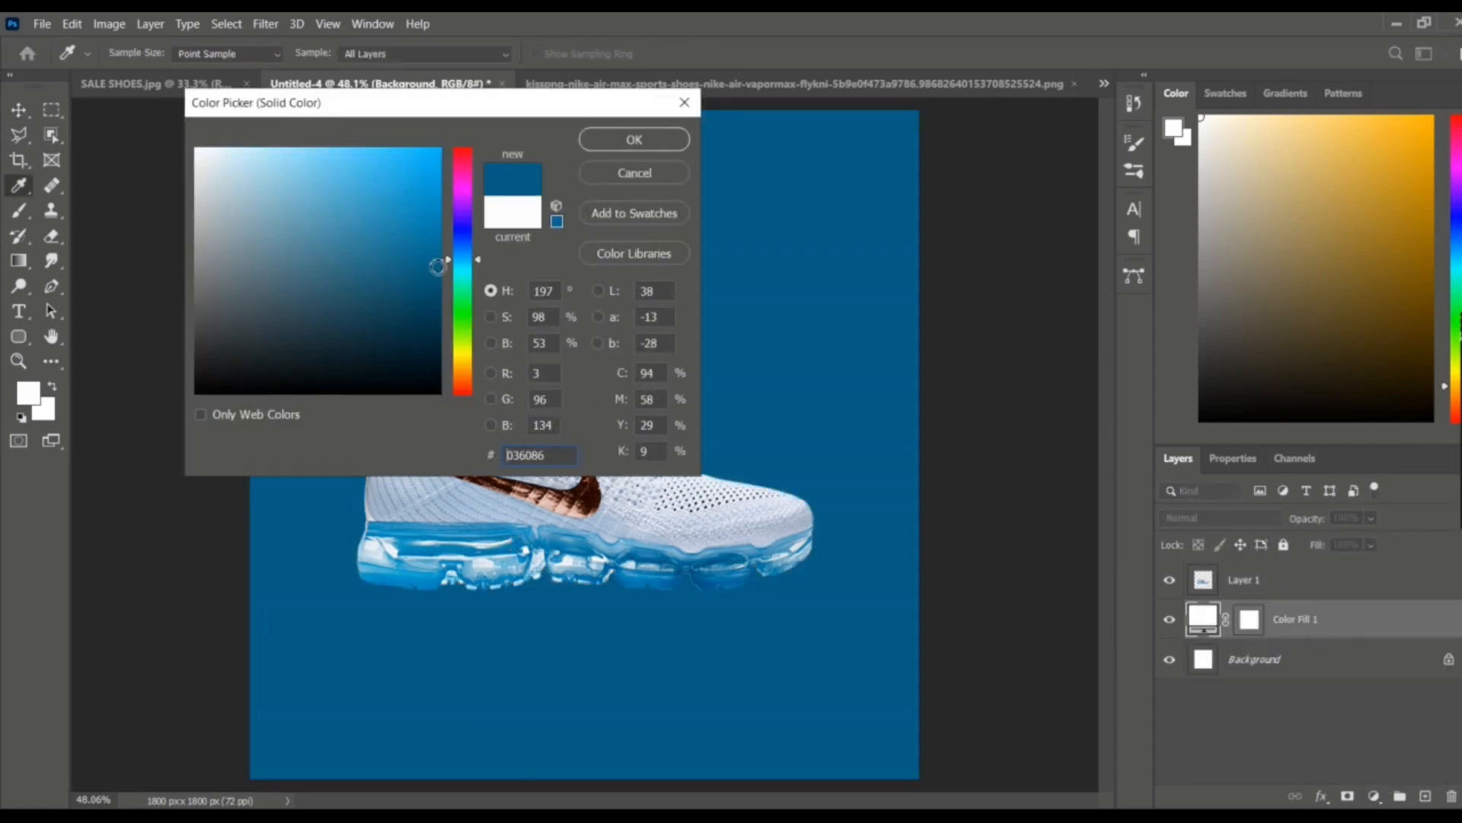
{"action": "left_click", "coordinate": [635, 141]}
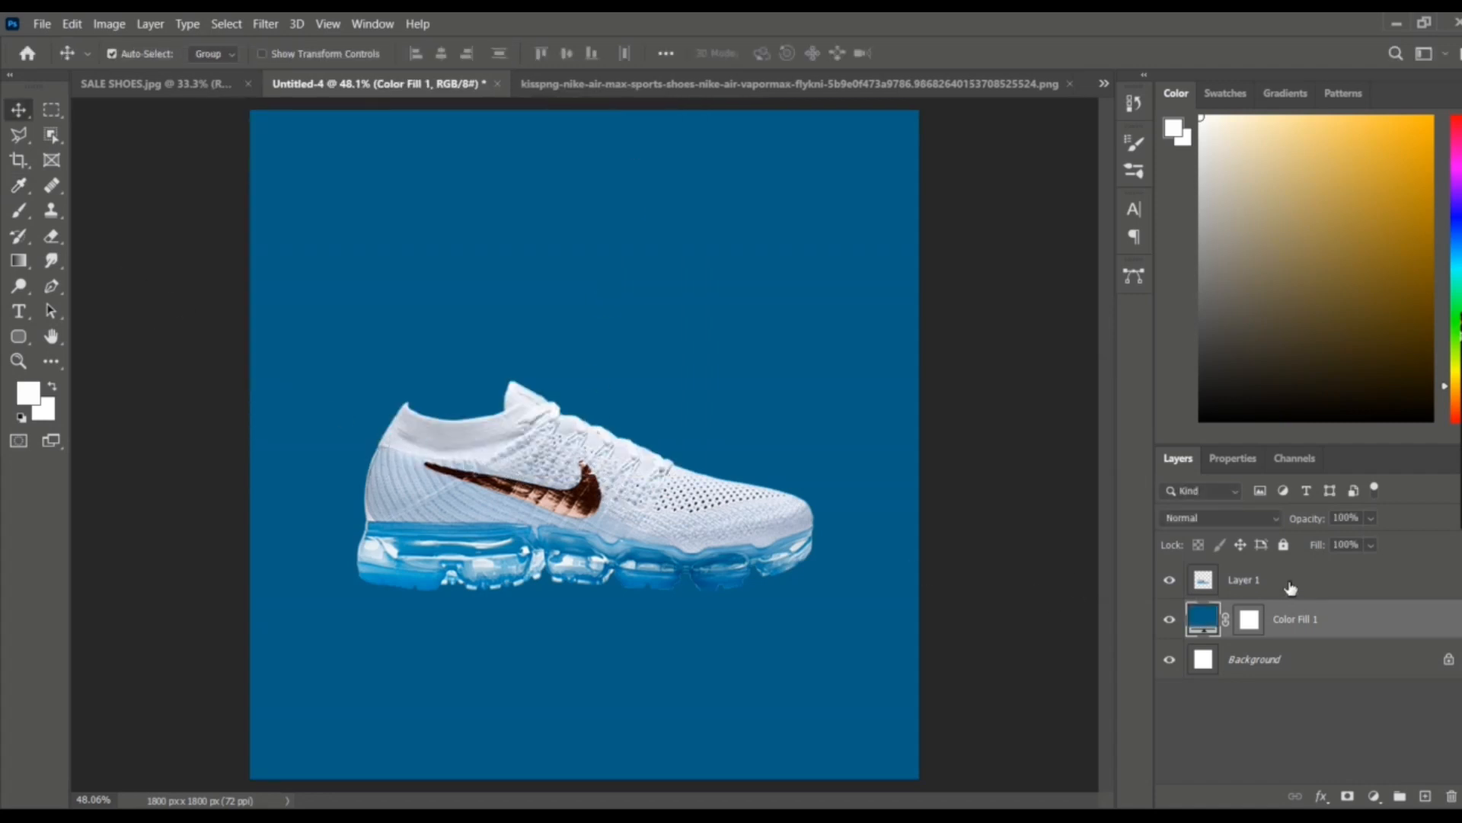
Duplicate the shoe layer, then flip the lower copy vertically and place it beneath the shoe as a reflection
{"action": "left_click_drag", "start_coordinate": [1290, 587], "coordinate": [1426, 797]}
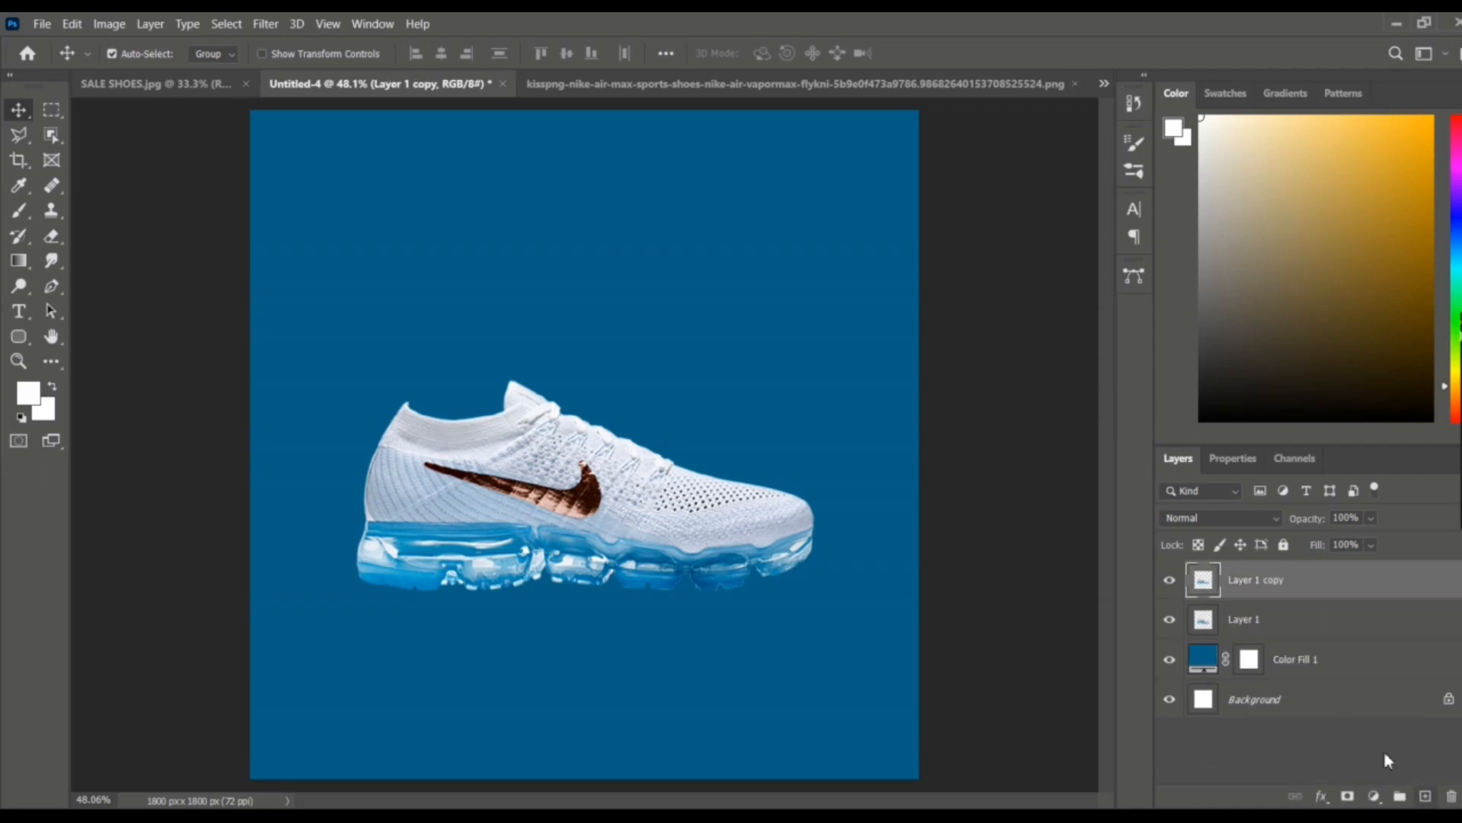
{"action": "left_click", "coordinate": [1220, 624]}
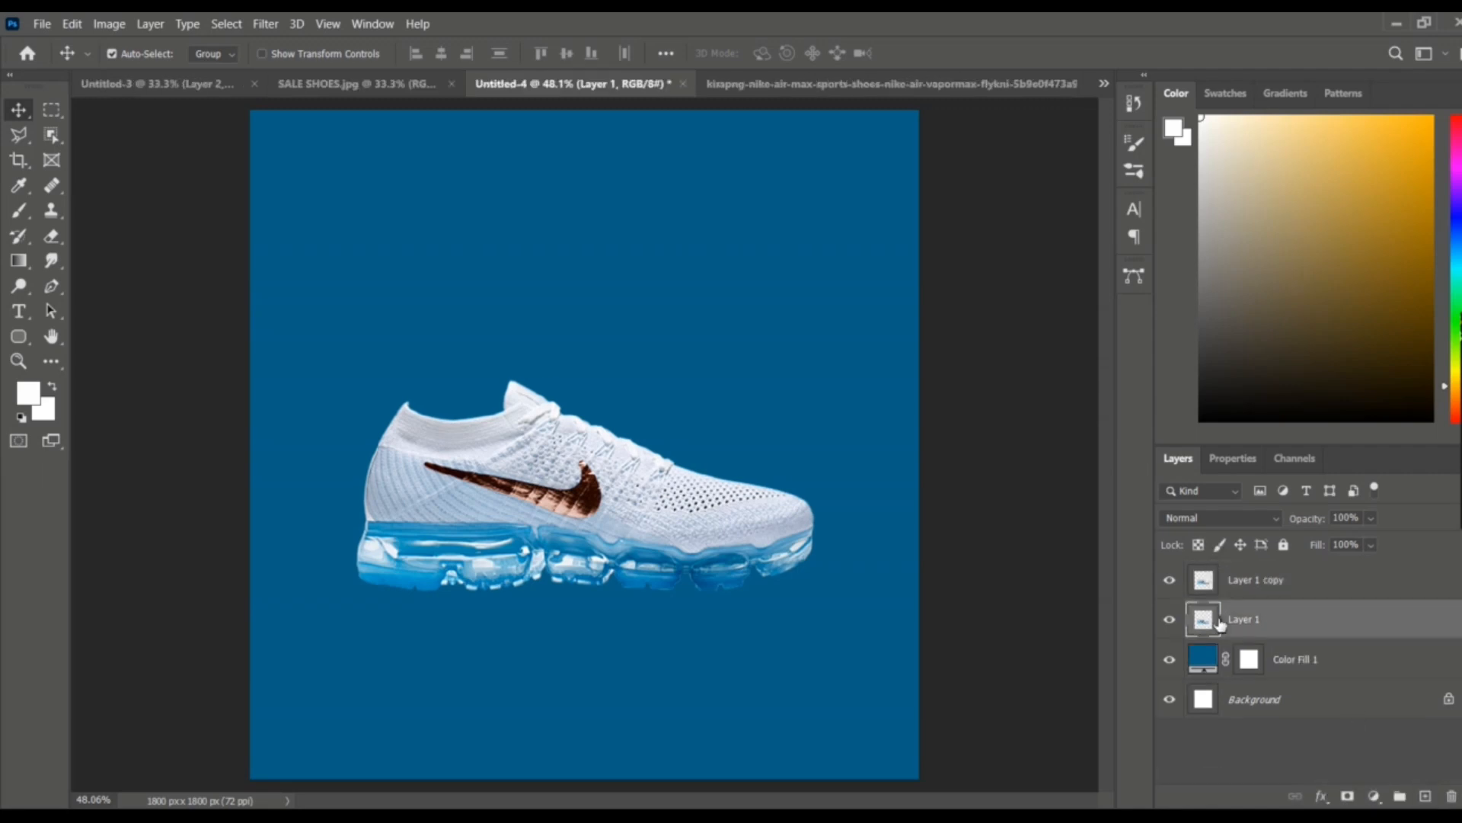
{"action": "left_click", "coordinate": [73, 24]}
{"action": "mouse_move", "coordinate": [326, 437]}
{"action": "left_click", "coordinate": [373, 742]}
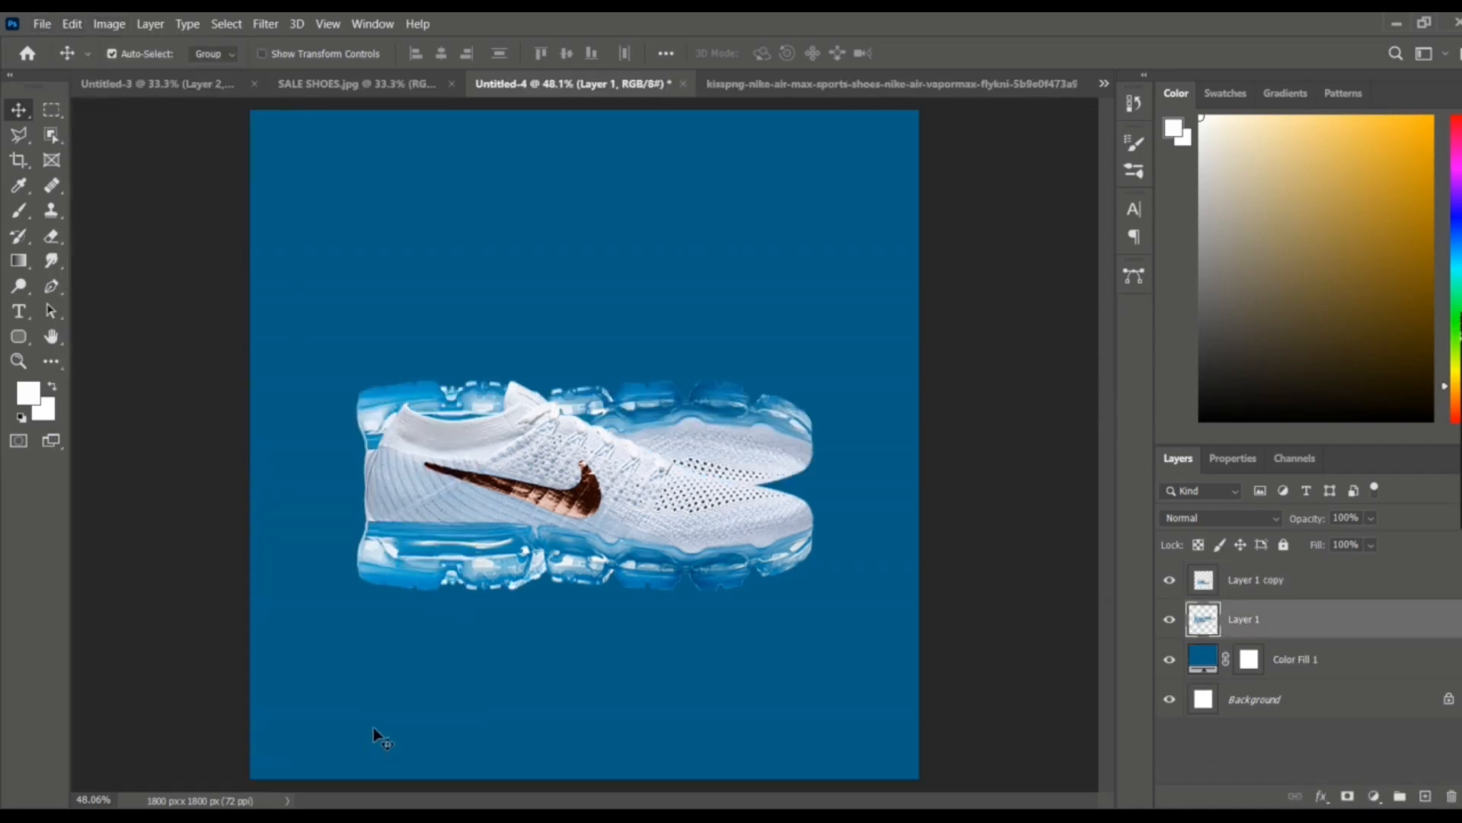
{"action": "left_click_drag", "start_coordinate": [656, 440], "coordinate": [660, 644]}
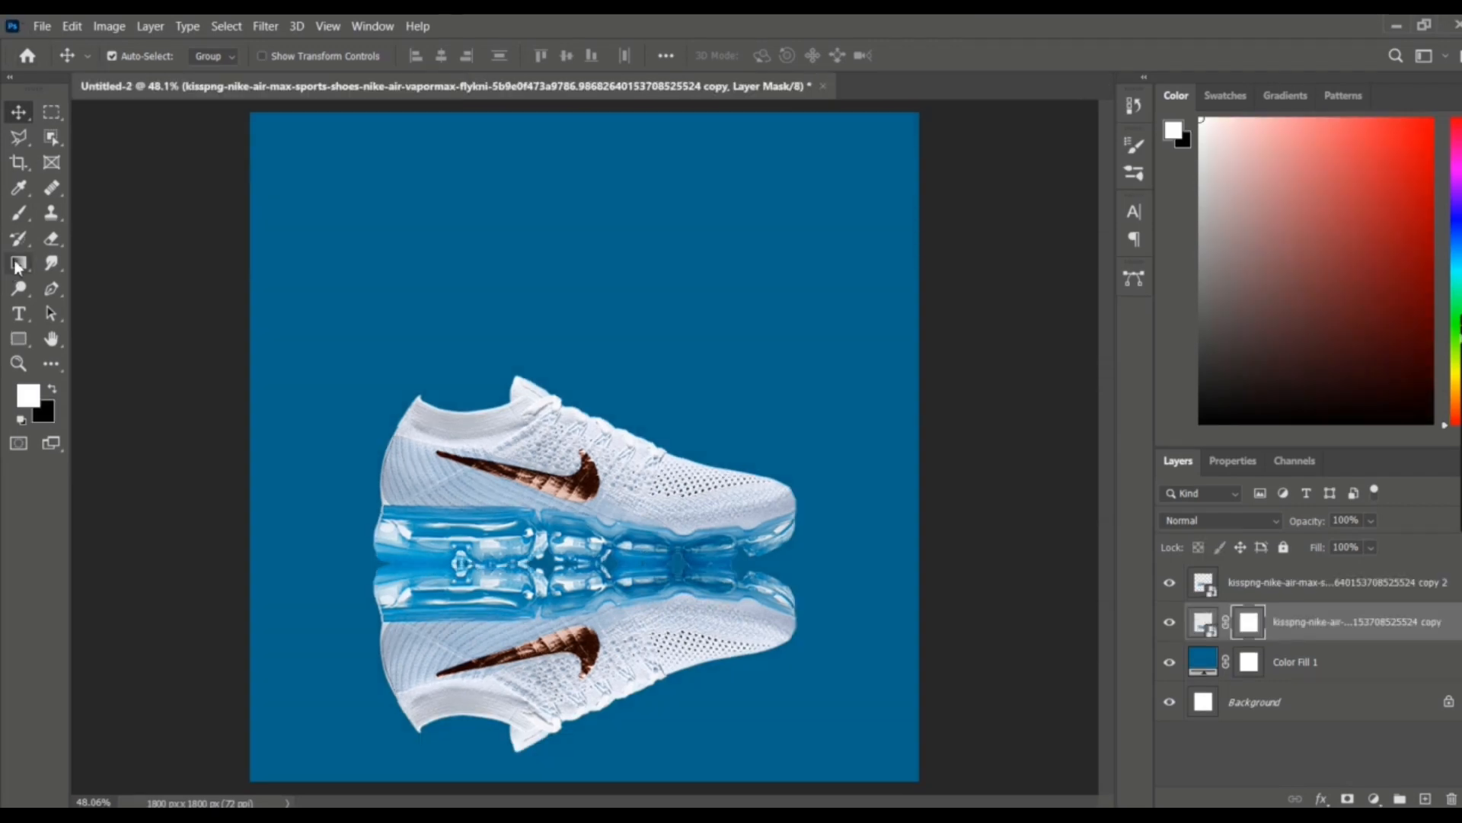
Set the Gradient tool to the Foreground to Background preset from the Basics group, white to black
{"action": "left_click", "coordinate": [19, 263]}
{"action": "left_click", "coordinate": [125, 55]}
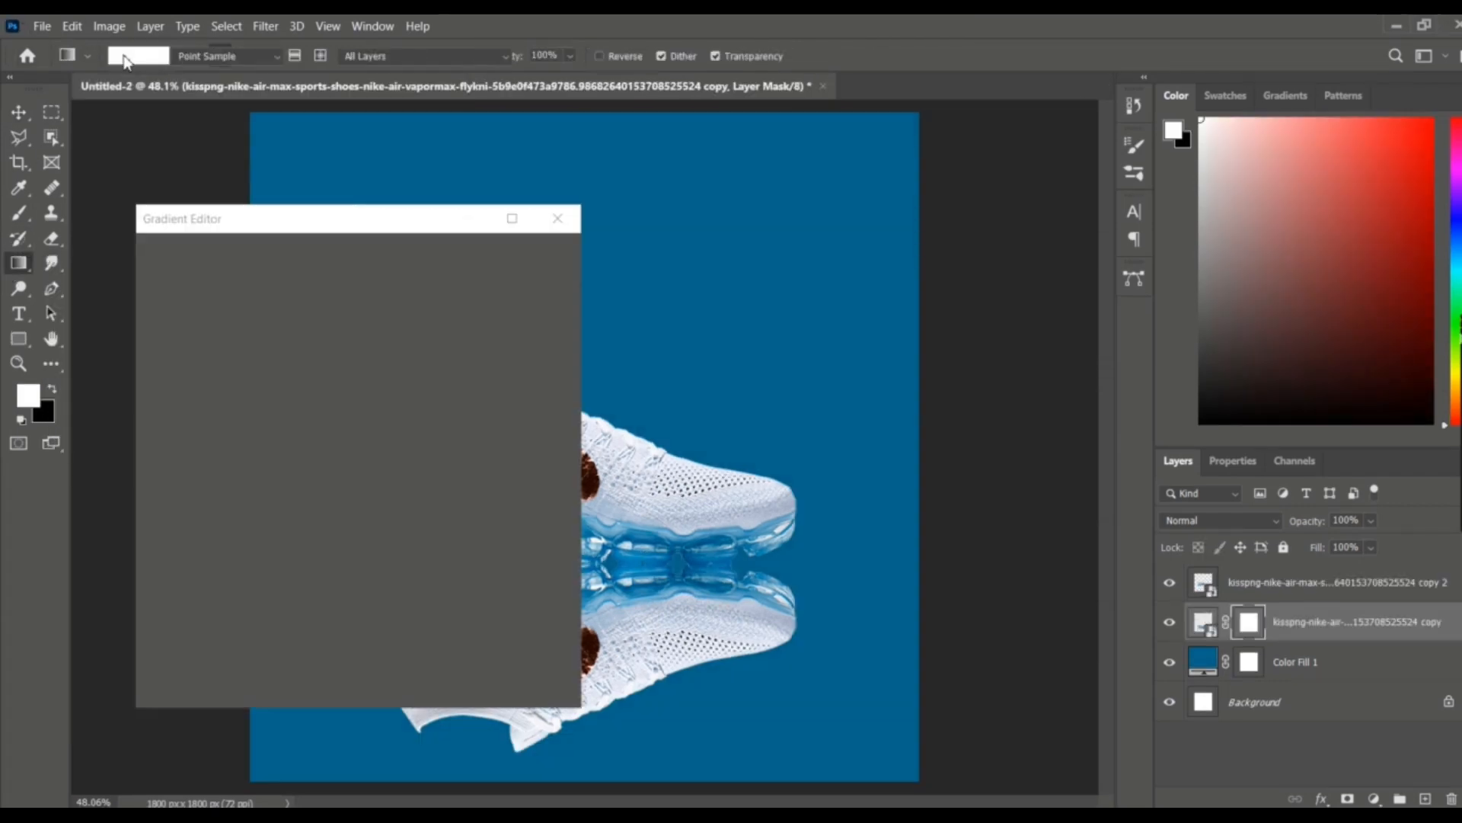
{"action": "left_click", "coordinate": [168, 281]}
{"action": "left_click", "coordinate": [194, 310]}
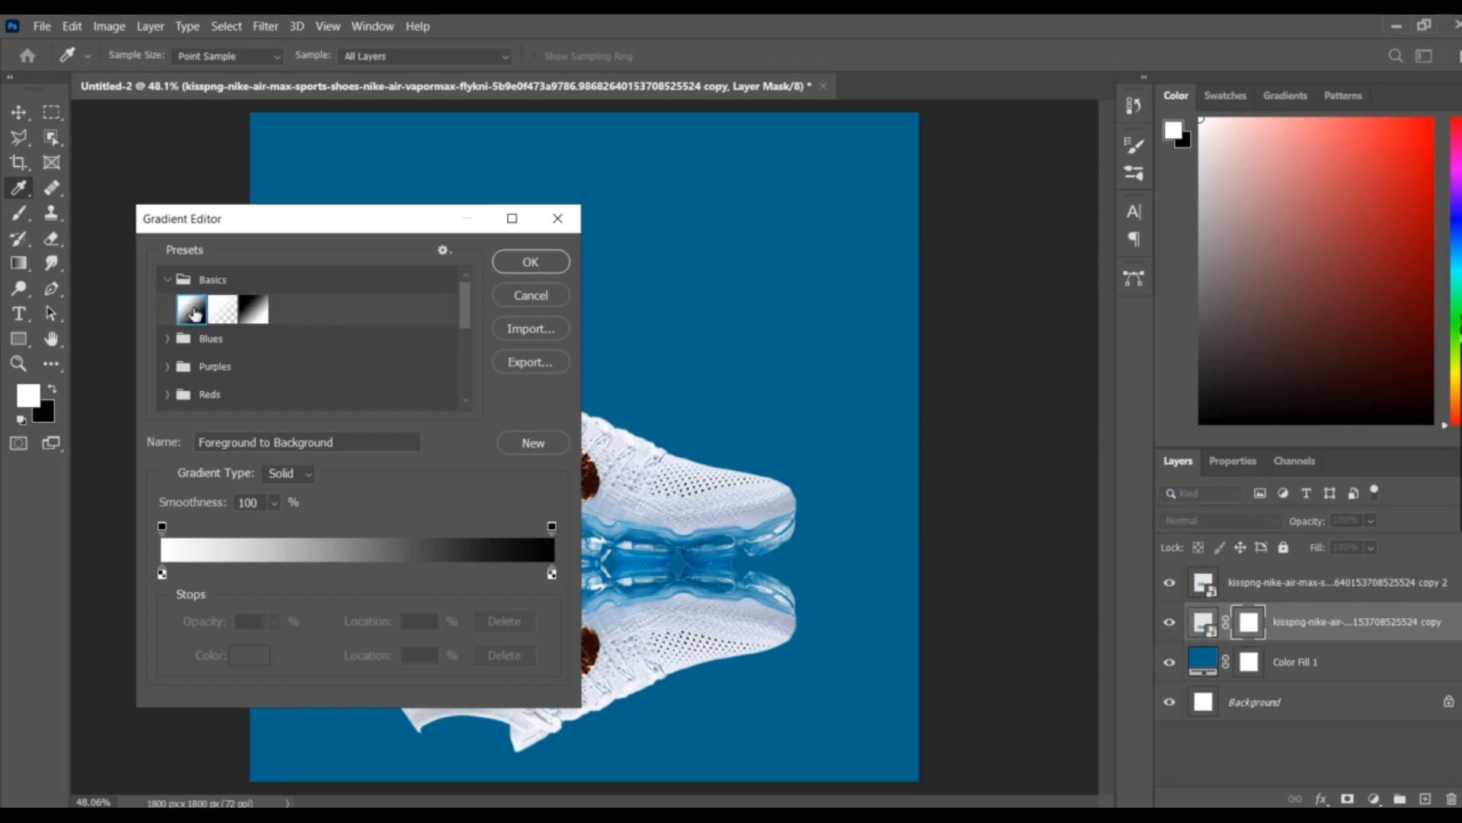
{"action": "left_click", "coordinate": [525, 262]}
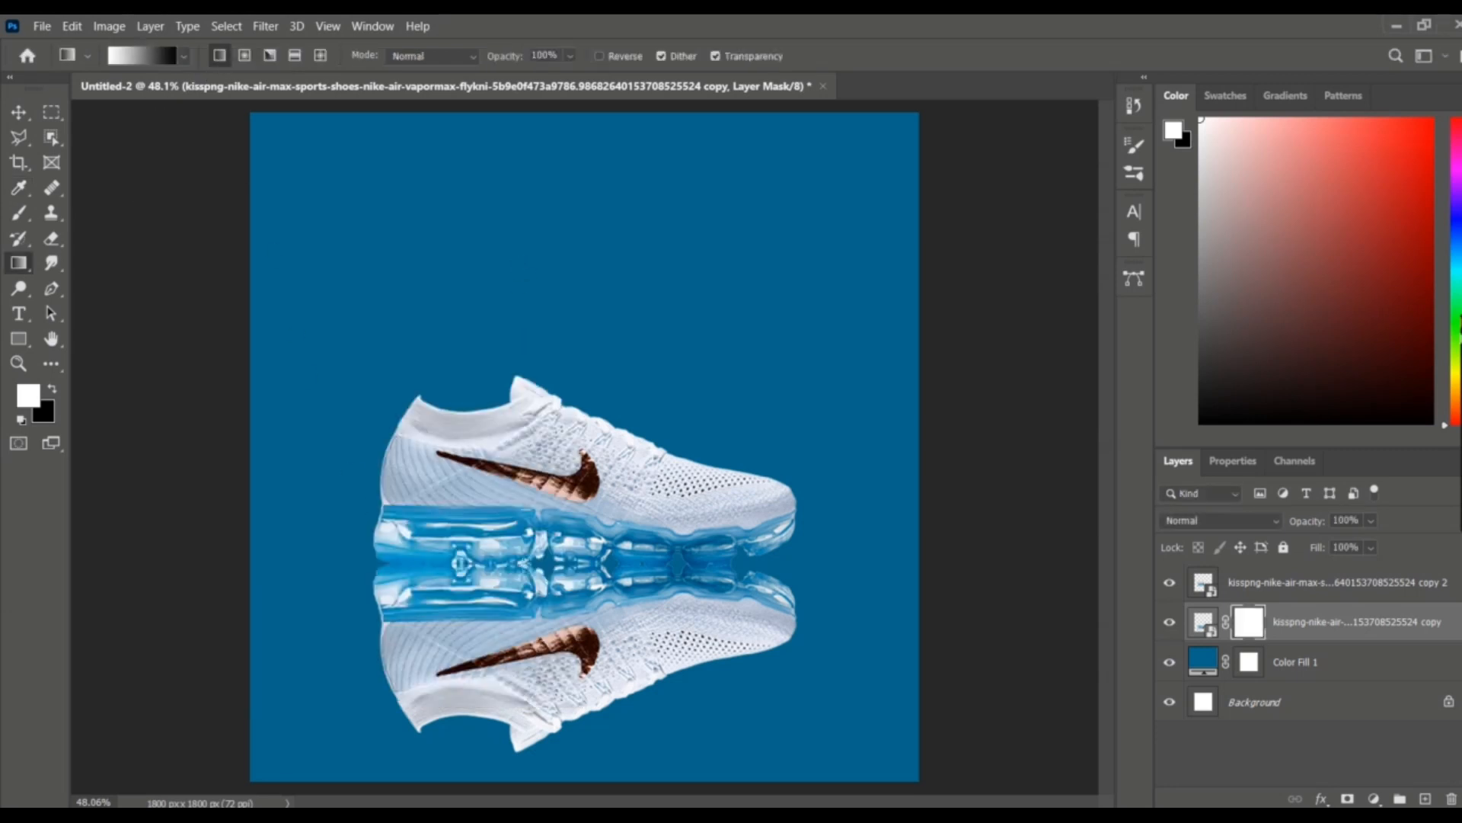
Apply downward linear gradients to the reflection's layer mask until only the part near the sole shows and fades out
{"action": "left_click_drag", "start_coordinate": [570, 598], "coordinate": [568, 713]}
{"action": "left_click_drag", "start_coordinate": [575, 571], "coordinate": [566, 669]}
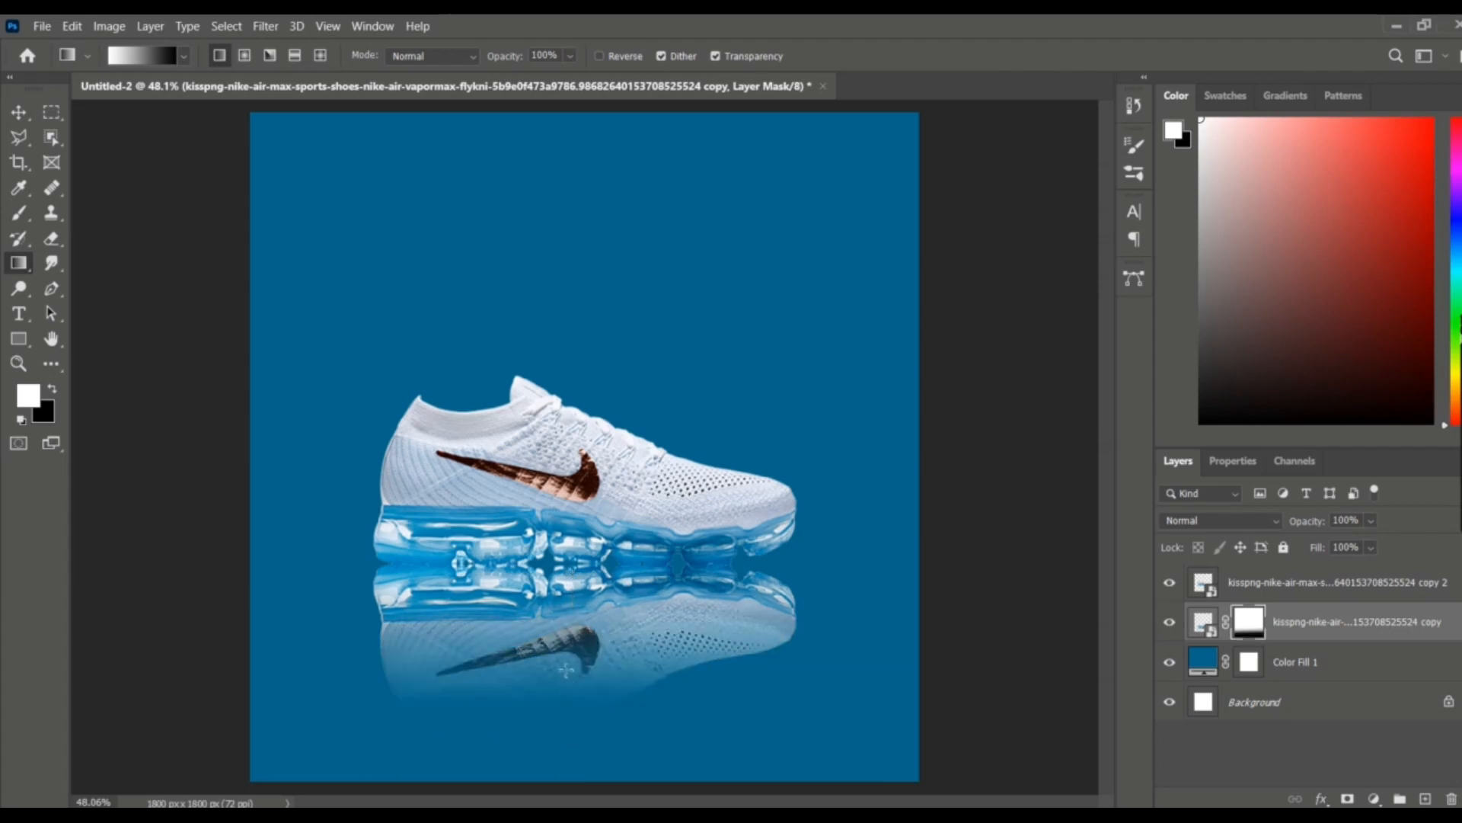
{"action": "left_click_drag", "start_coordinate": [570, 573], "coordinate": [564, 669]}
{"action": "left_click_drag", "start_coordinate": [563, 588], "coordinate": [564, 661]}
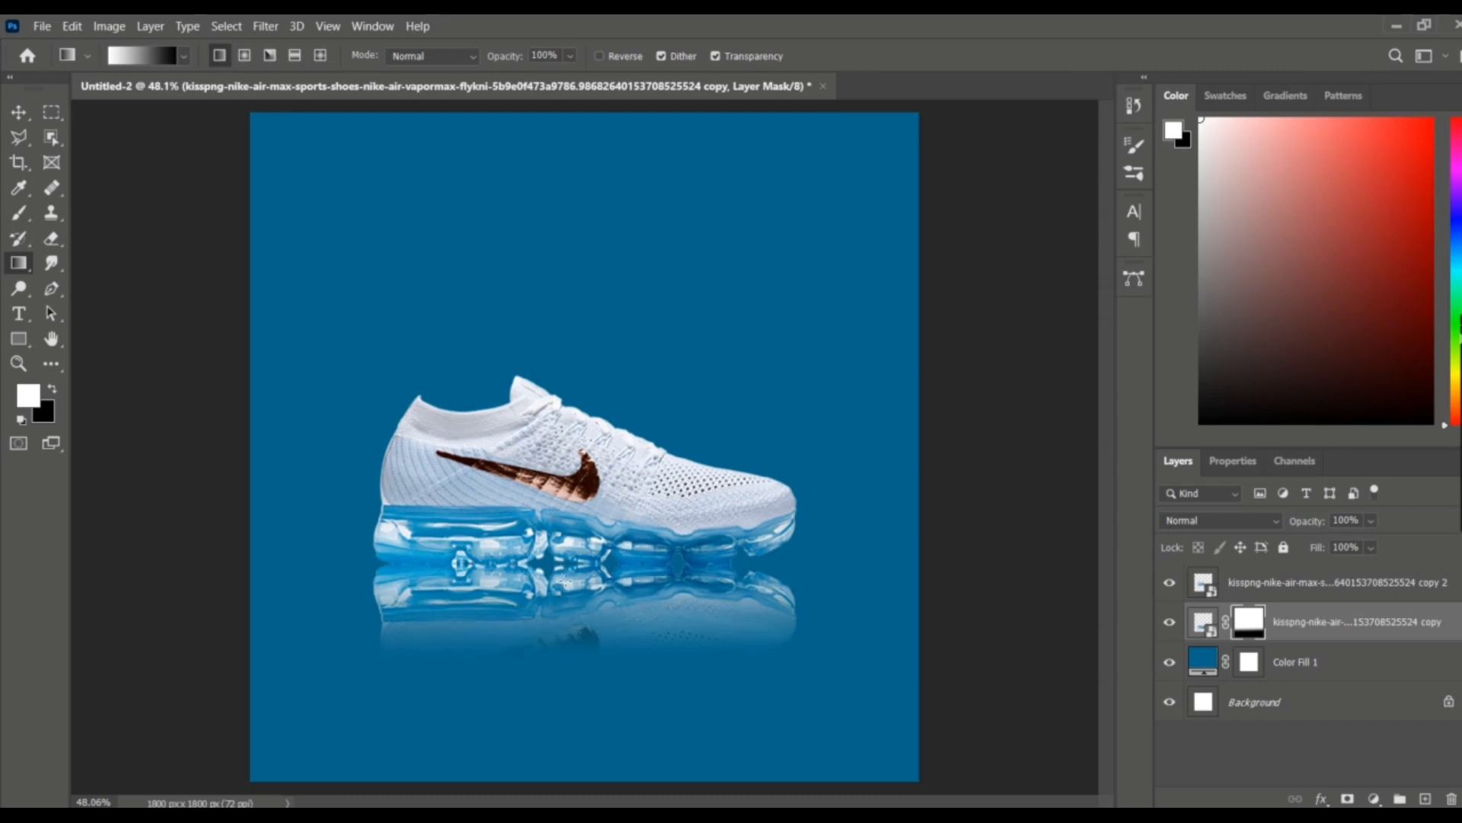
{"action": "left_click_drag", "start_coordinate": [564, 558], "coordinate": [557, 653]}
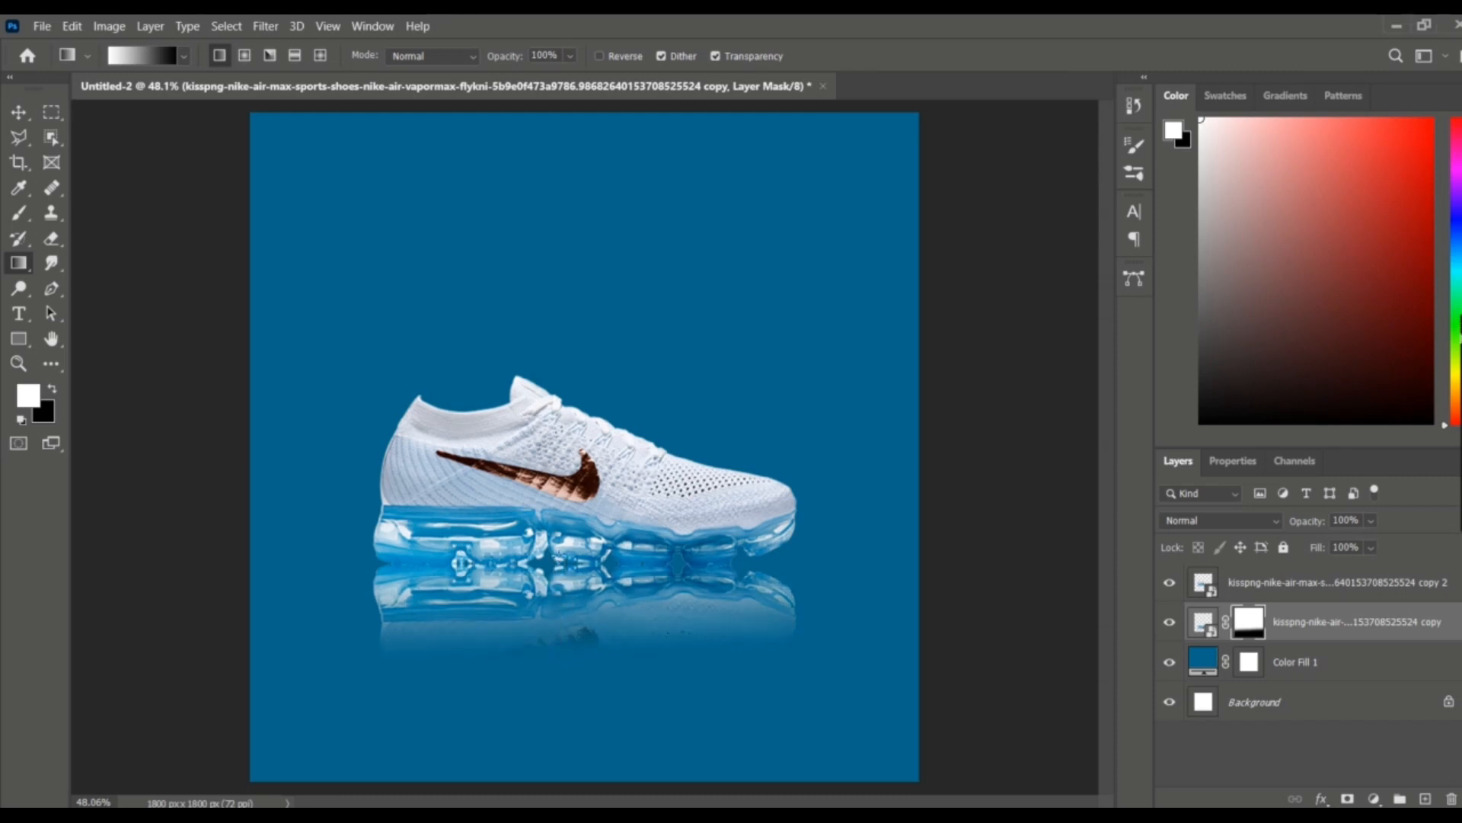
{"action": "left_click_drag", "start_coordinate": [556, 558], "coordinate": [557, 653]}
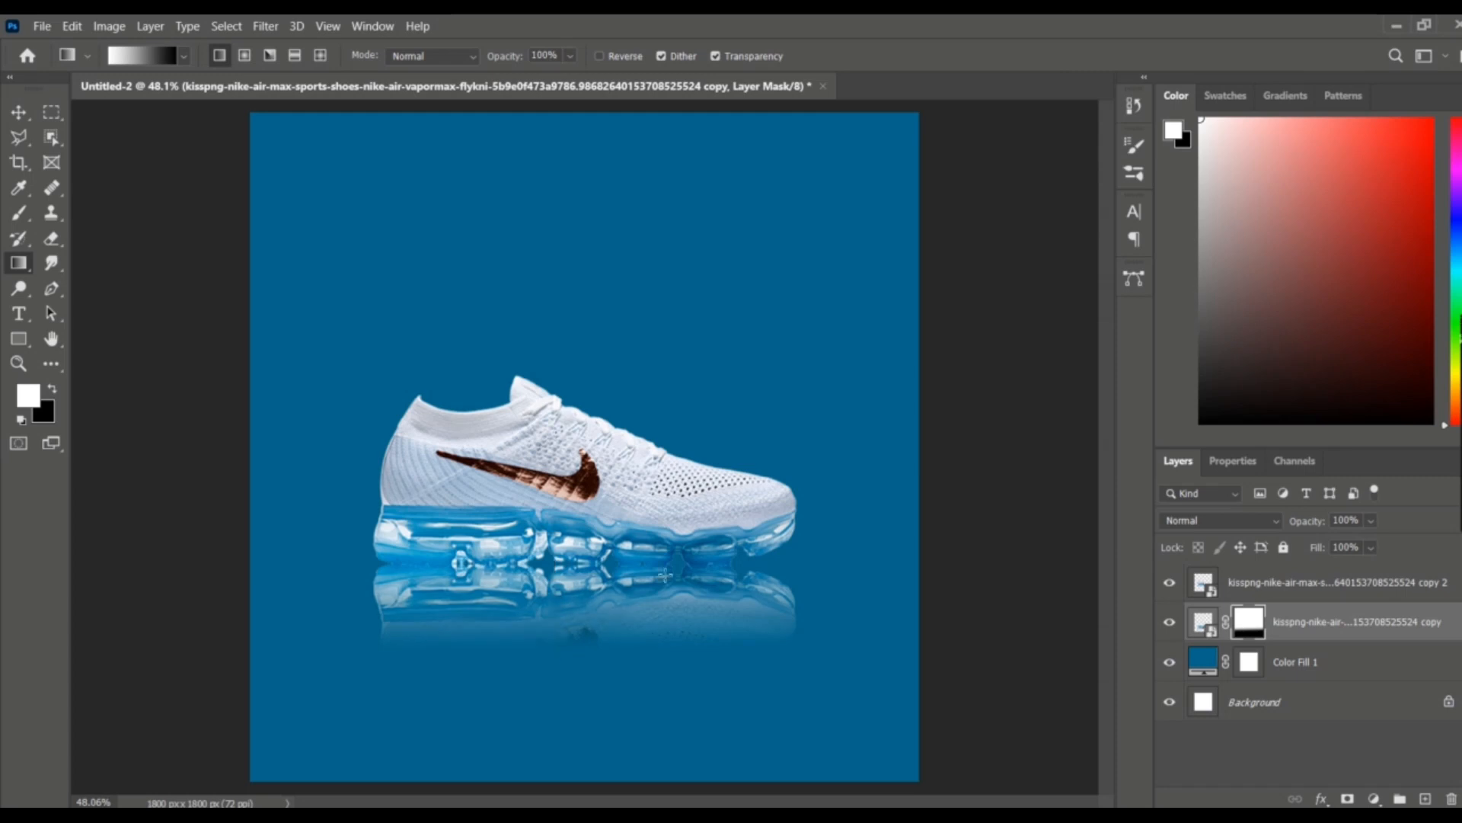
{"action": "left_click_drag", "start_coordinate": [664, 575], "coordinate": [678, 649]}
{"action": "left_click_drag", "start_coordinate": [546, 565], "coordinate": [549, 646]}
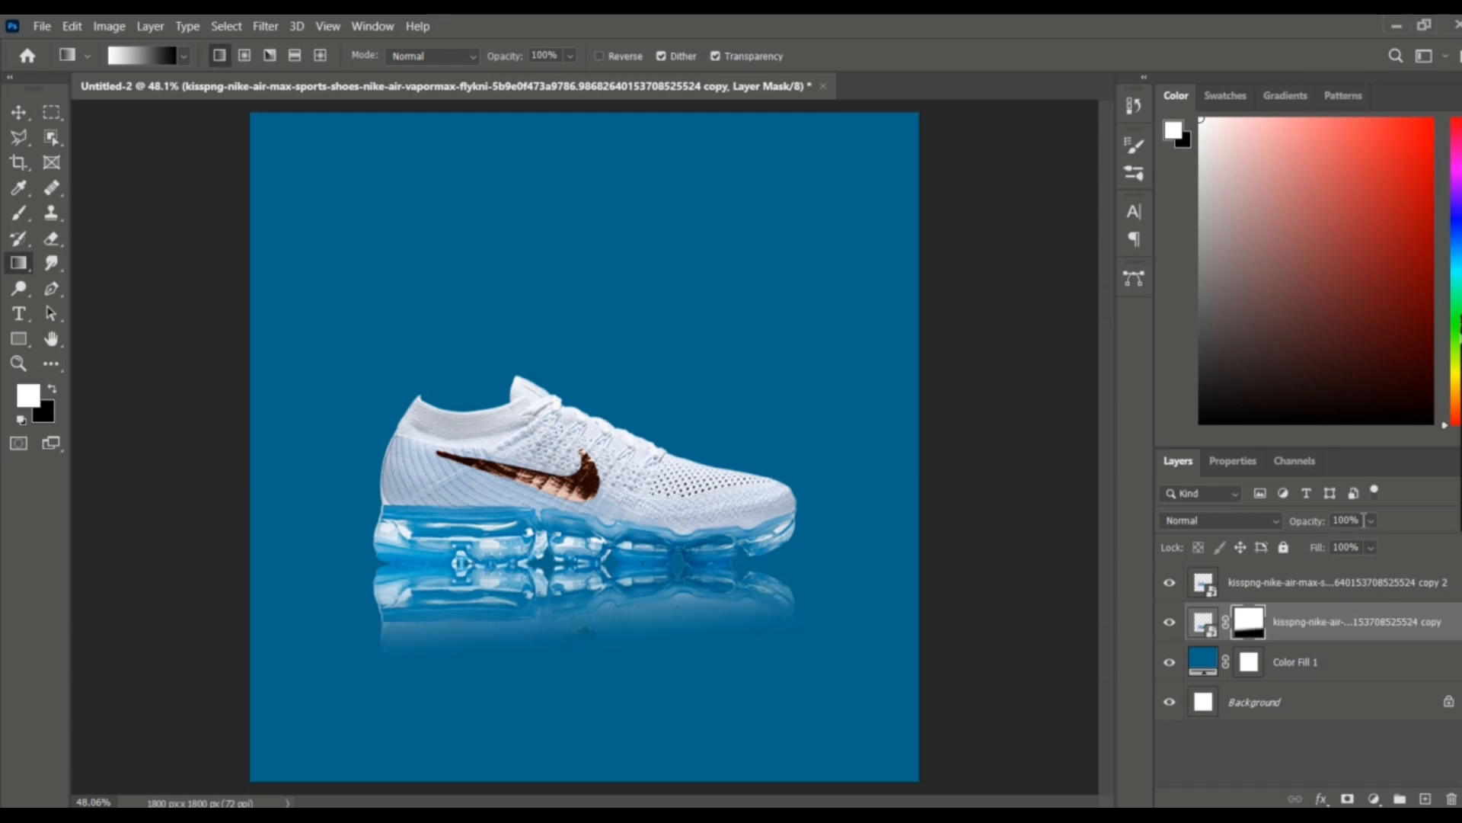
Add a new layer beneath the reflection layer and paint a soft white glow behind the shoe with a size 1400 brush
{"action": "left_click", "coordinate": [1294, 591]}
{"action": "left_click", "coordinate": [1284, 632]}
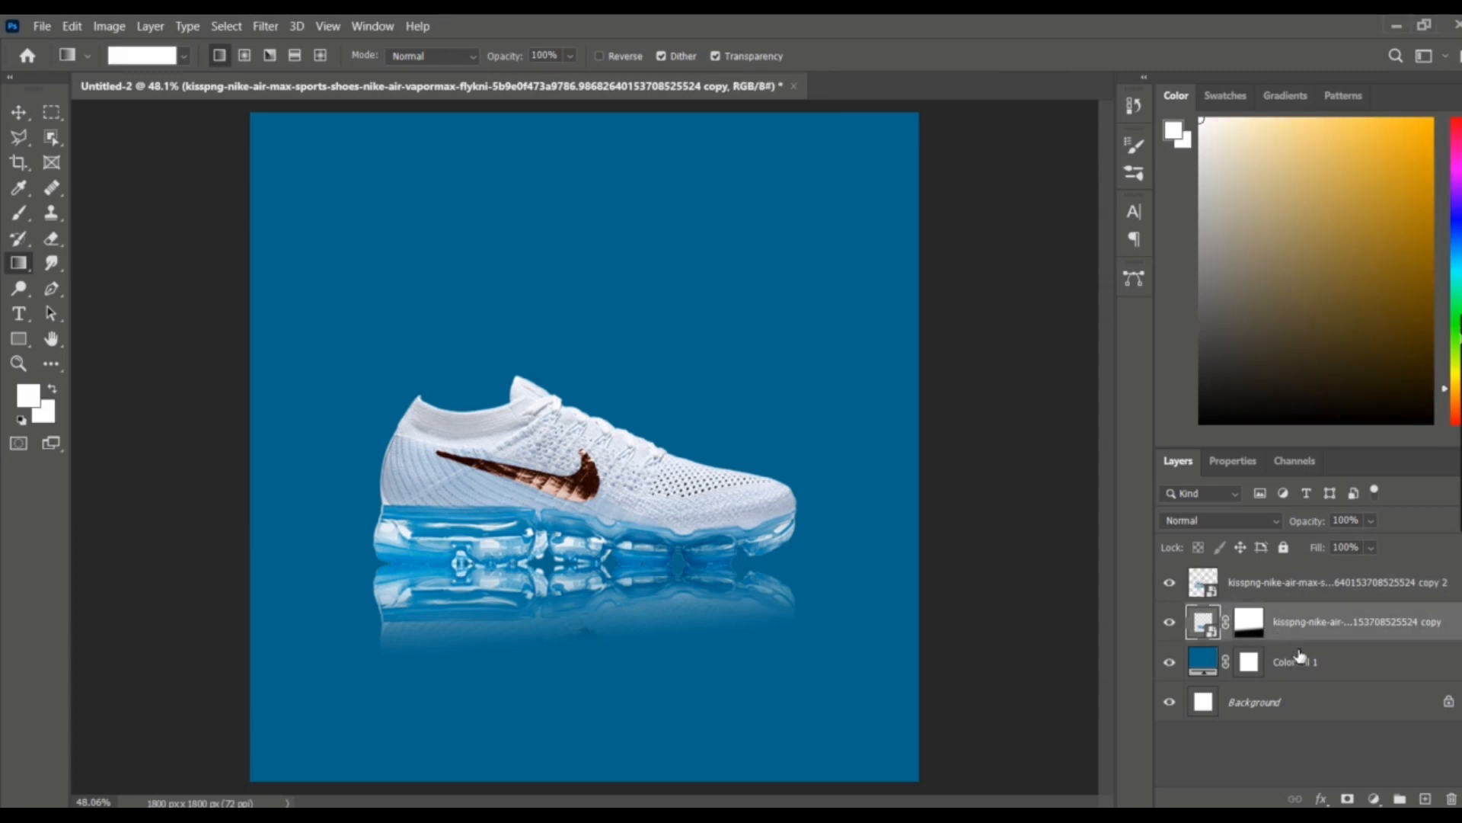
{"action": "left_click", "coordinate": [1425, 798]}
{"action": "left_click_drag", "start_coordinate": [1295, 627], "coordinate": [1292, 687]}
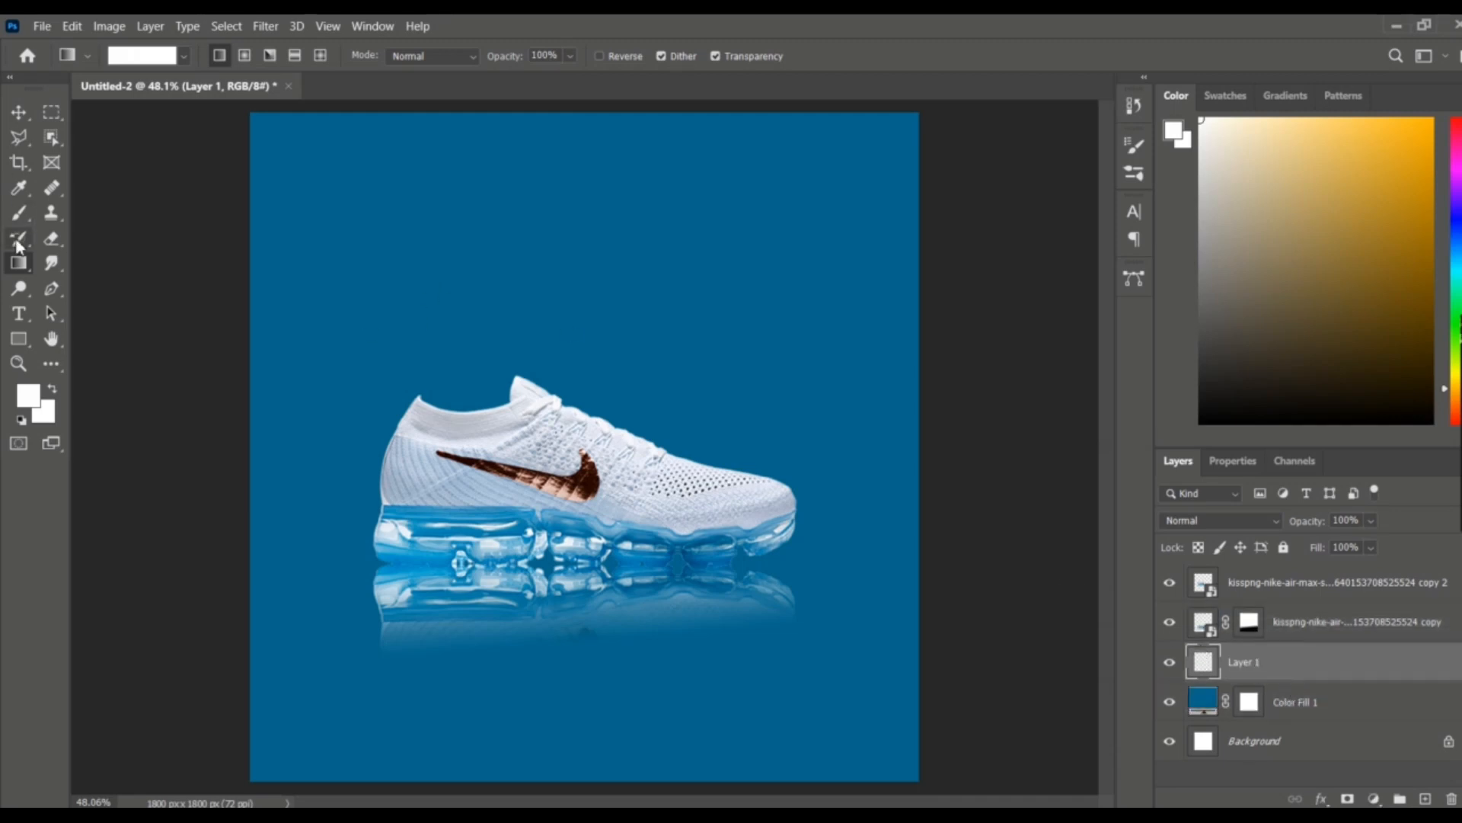
{"action": "left_click", "coordinate": [23, 216]}
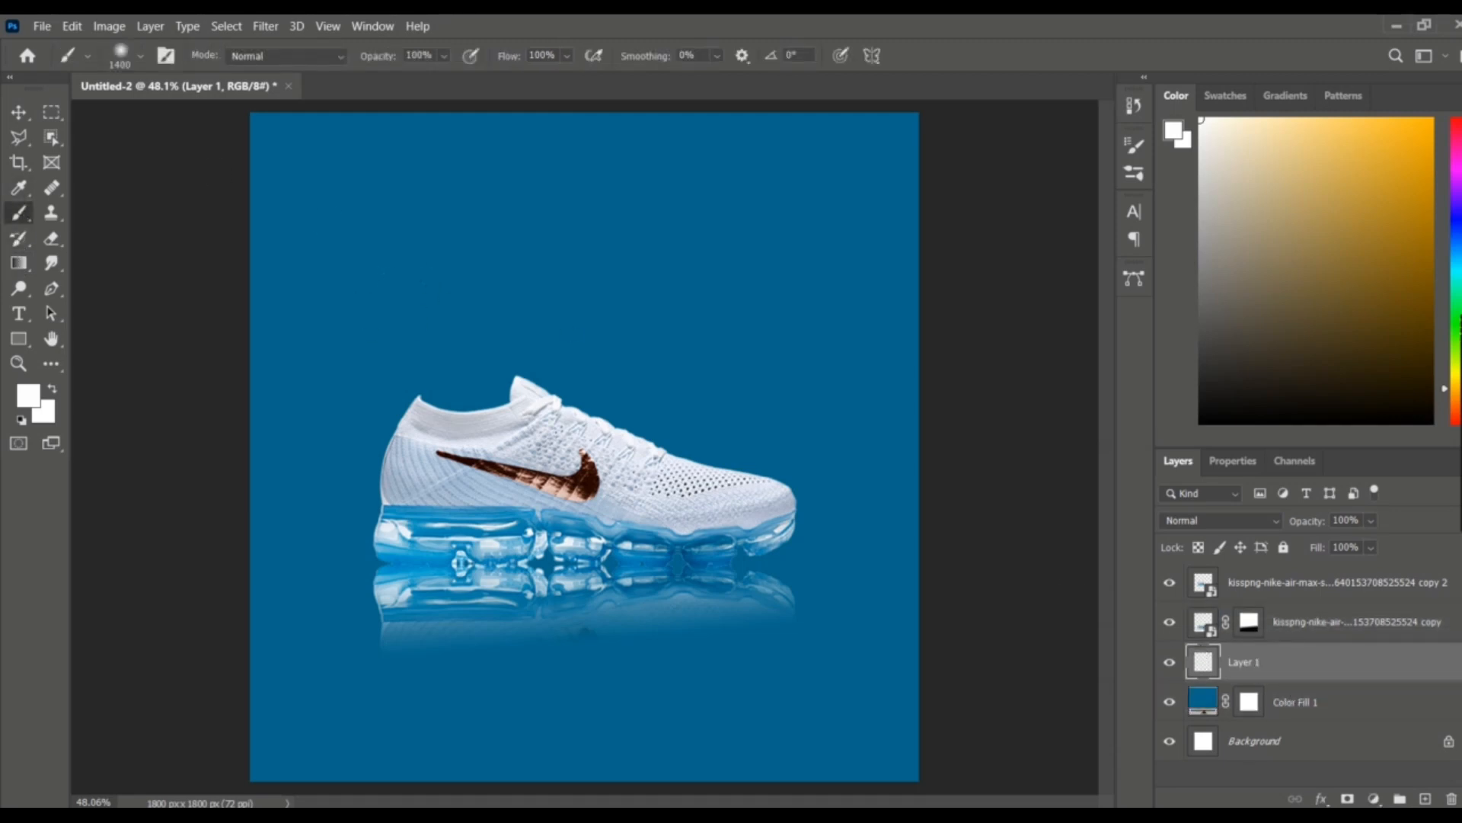
{"action": "left_click", "coordinate": [579, 426]}
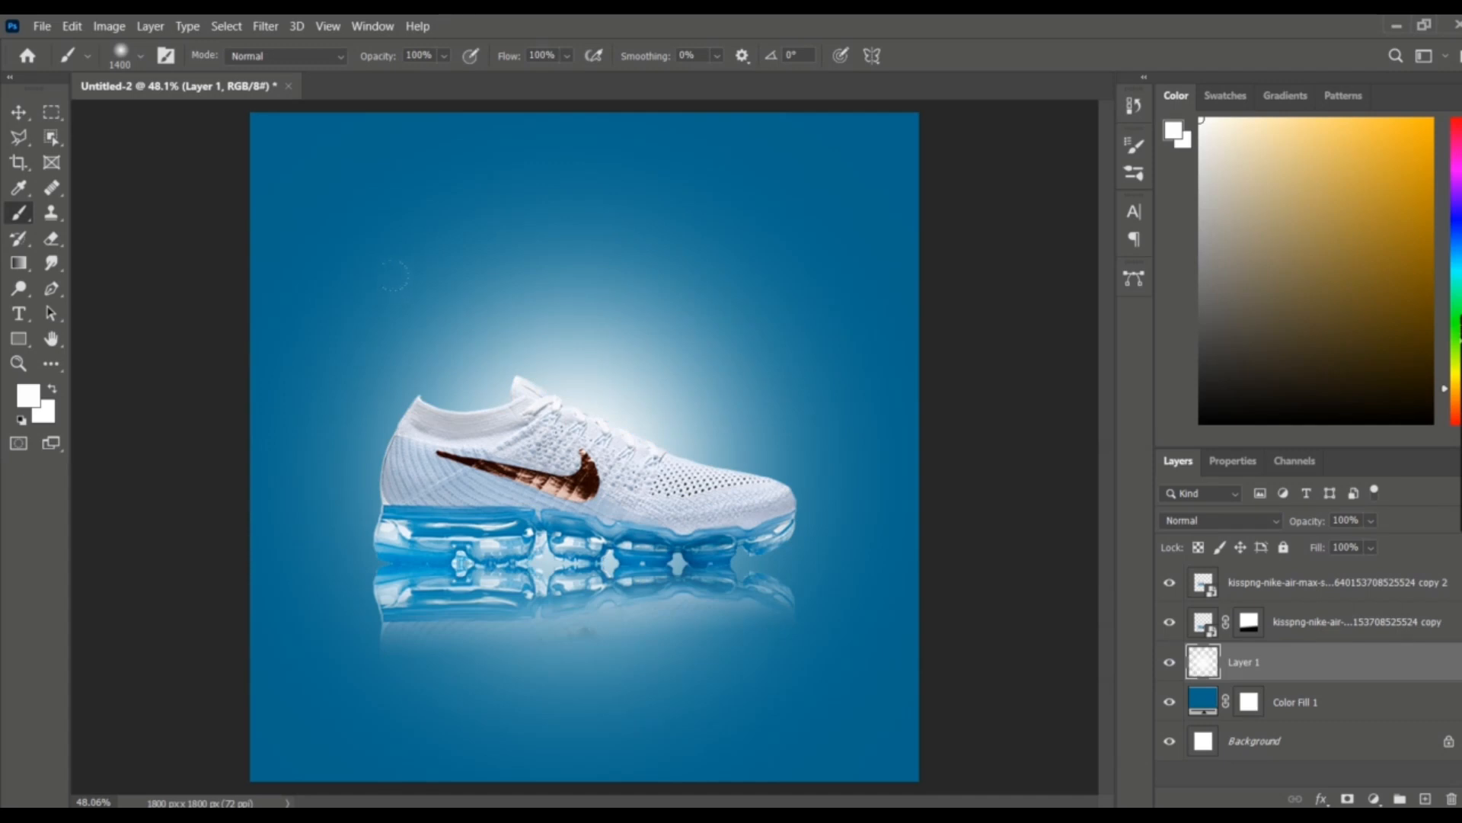
{"action": "left_click", "coordinate": [18, 112]}
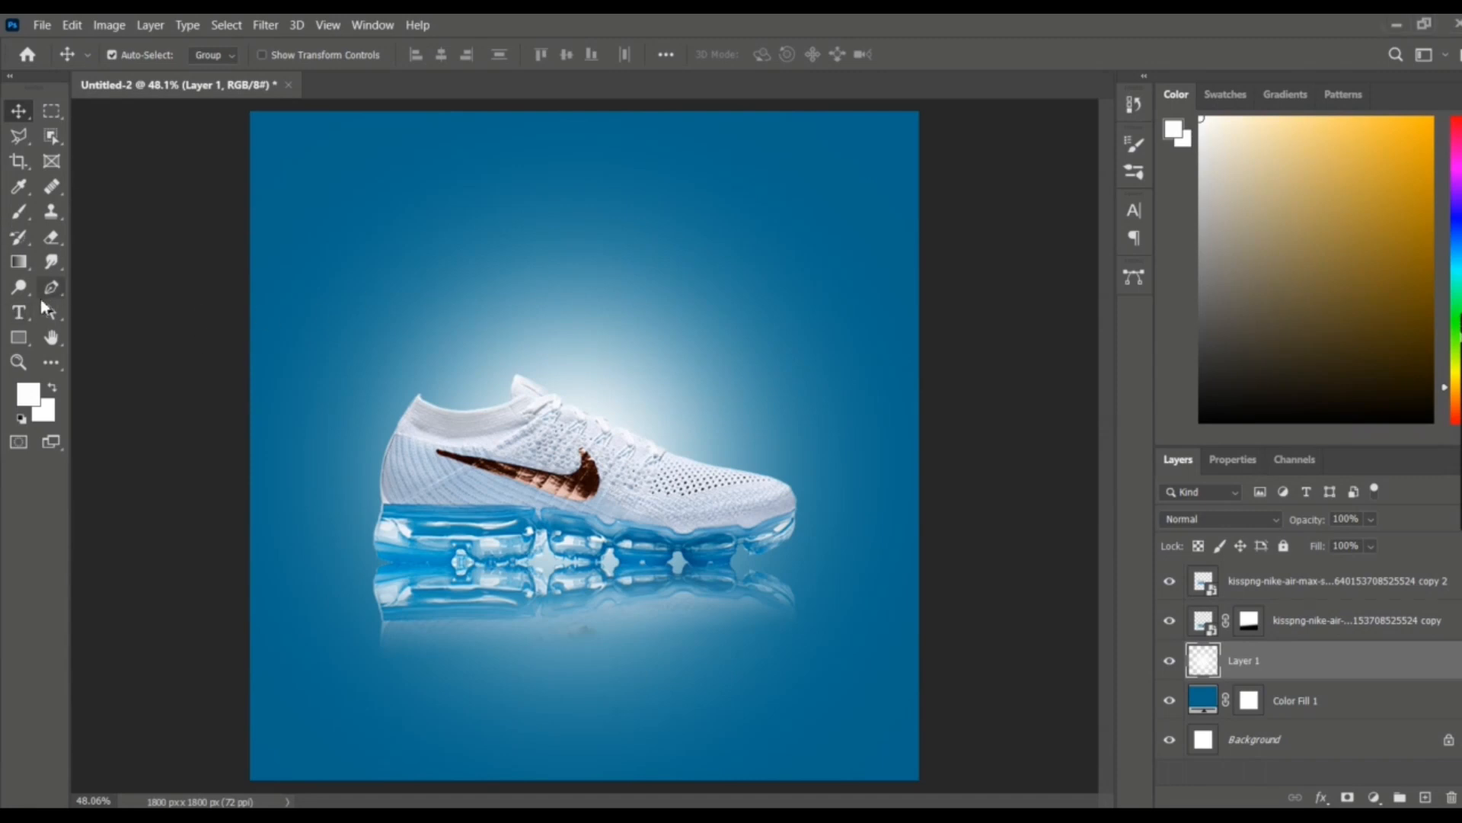
Add the letter S in 72 pt Britannic Bold above the shoe and move its layer to the top of the stack
{"action": "left_click_drag", "start_coordinate": [16, 314], "coordinate": [72, 310]}
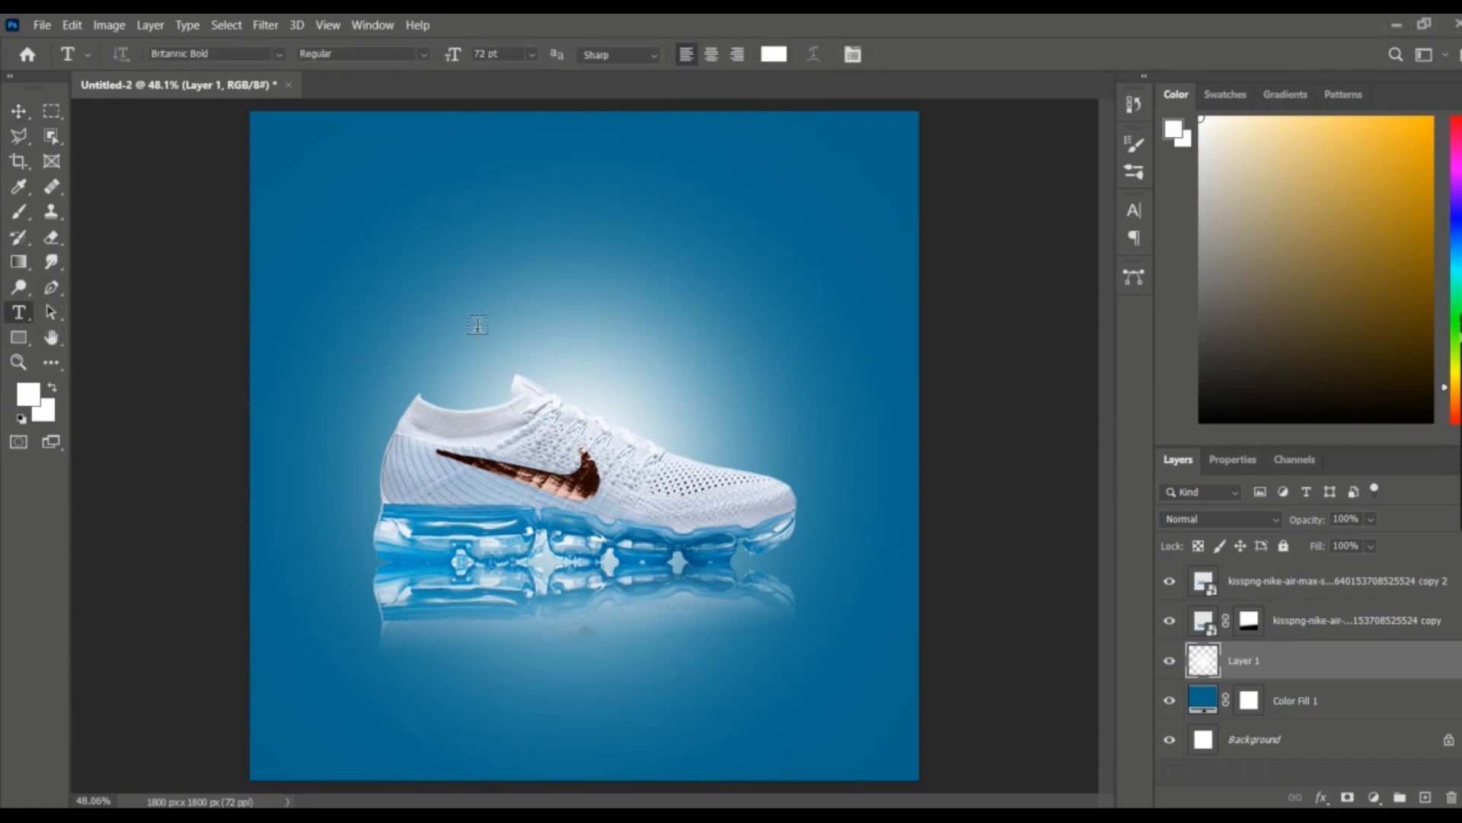
{"action": "left_click", "coordinate": [482, 323]}
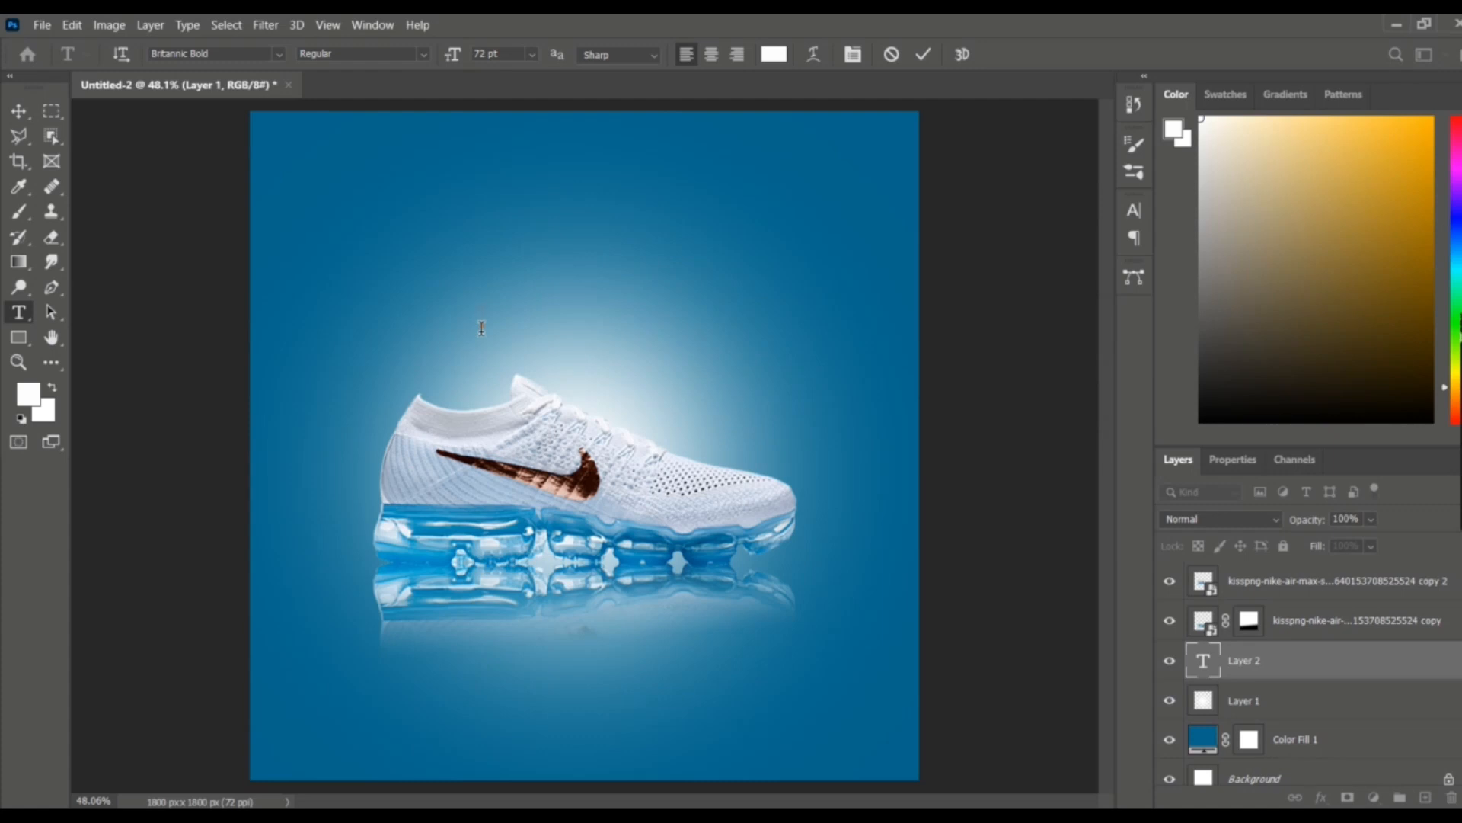
{"action": "key", "text": "ctrl+Return"}
{"action": "key", "text": "v"}
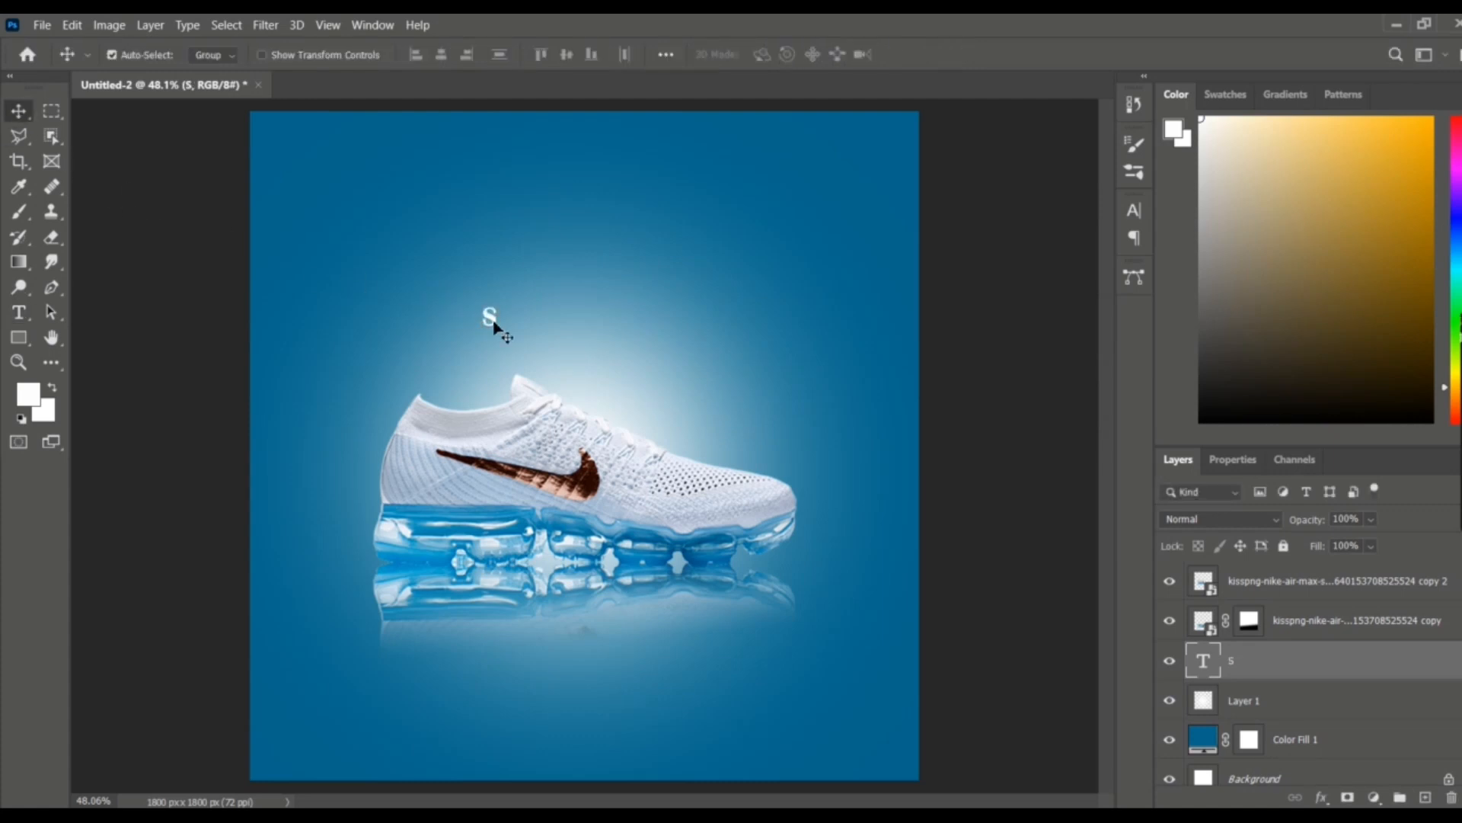
{"action": "left_click_drag", "start_coordinate": [1193, 653], "coordinate": [1202, 596]}
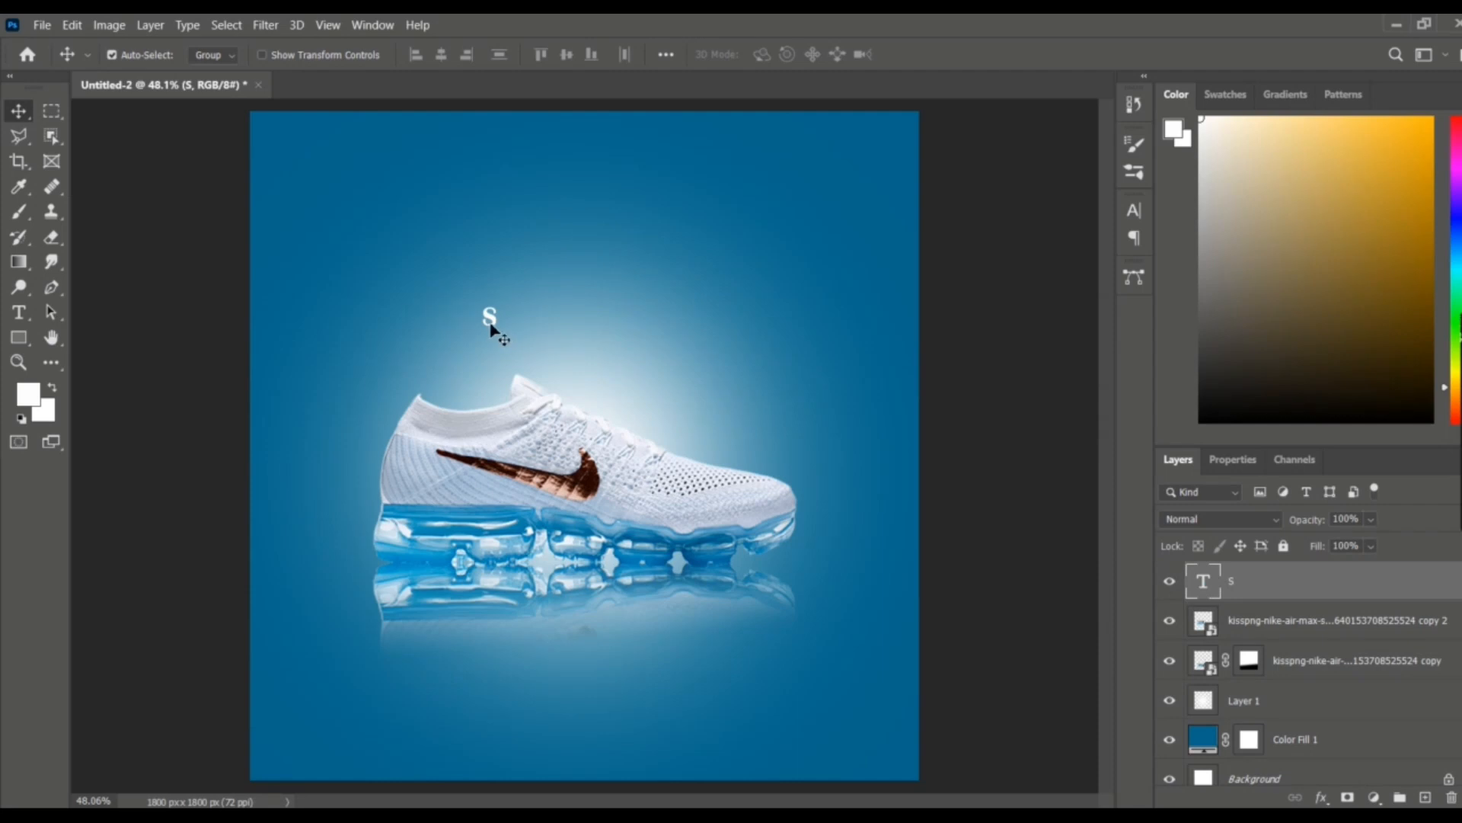
Enlarge the letter S to about 265.75 pt and set its text color to gray-blue 779ba8
{"action": "double_click", "coordinate": [490, 326]}
{"action": "left_click_drag", "start_coordinate": [517, 360], "coordinate": [457, 411]}
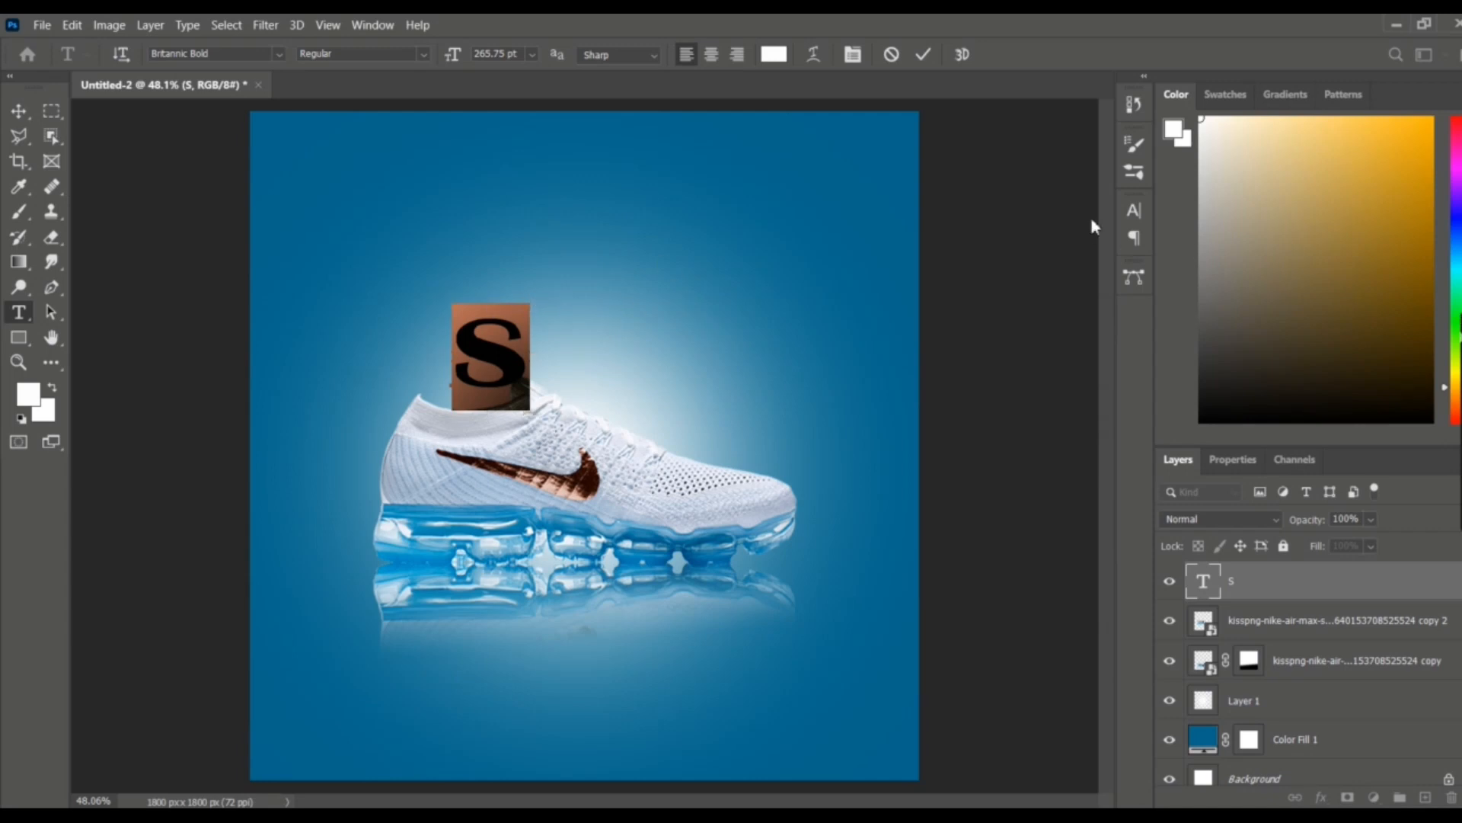
{"action": "left_click", "coordinate": [774, 54]}
{"action": "left_click", "coordinate": [466, 275]}
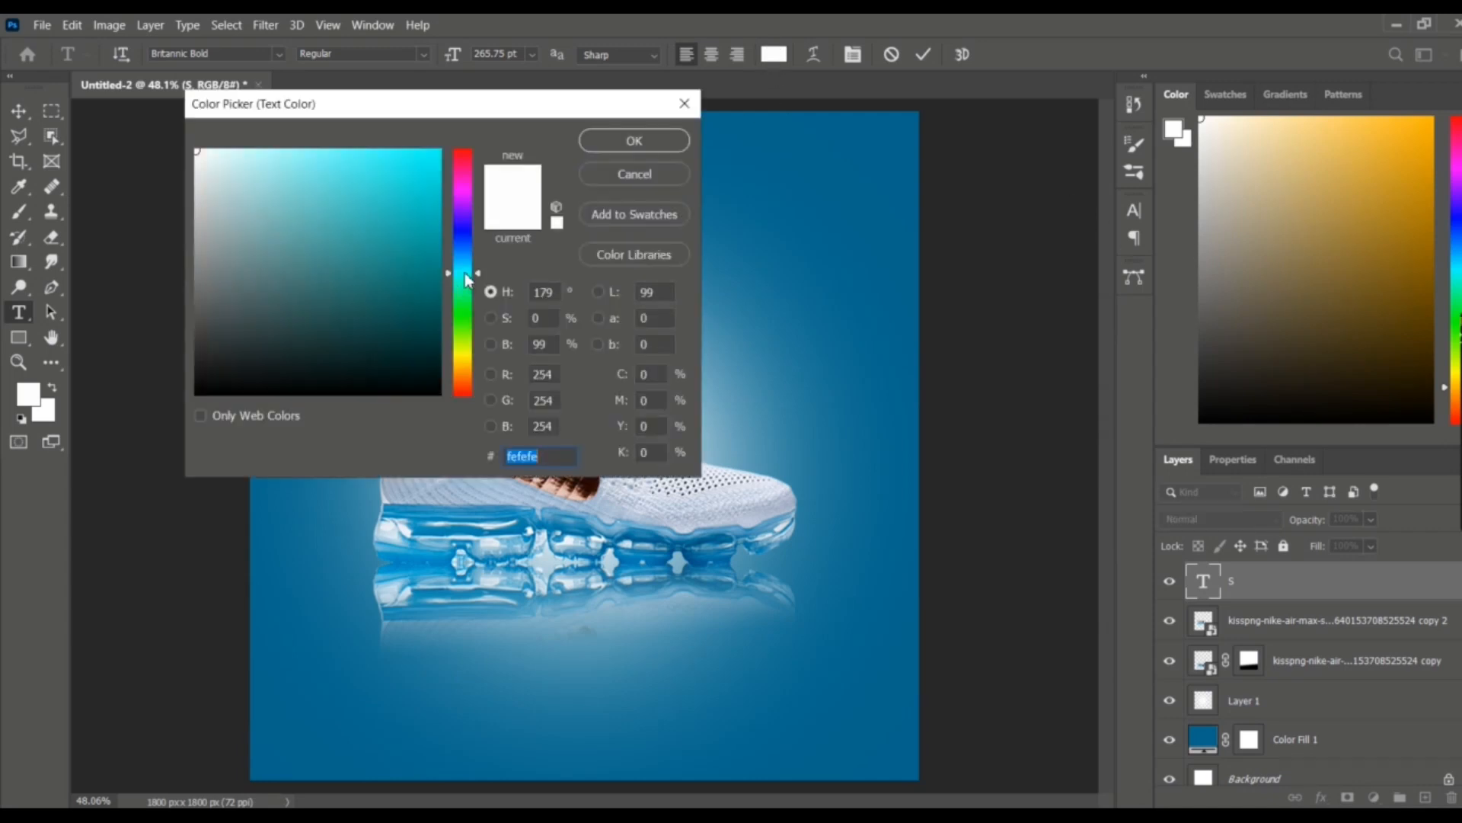
{"action": "left_click", "coordinate": [463, 257]}
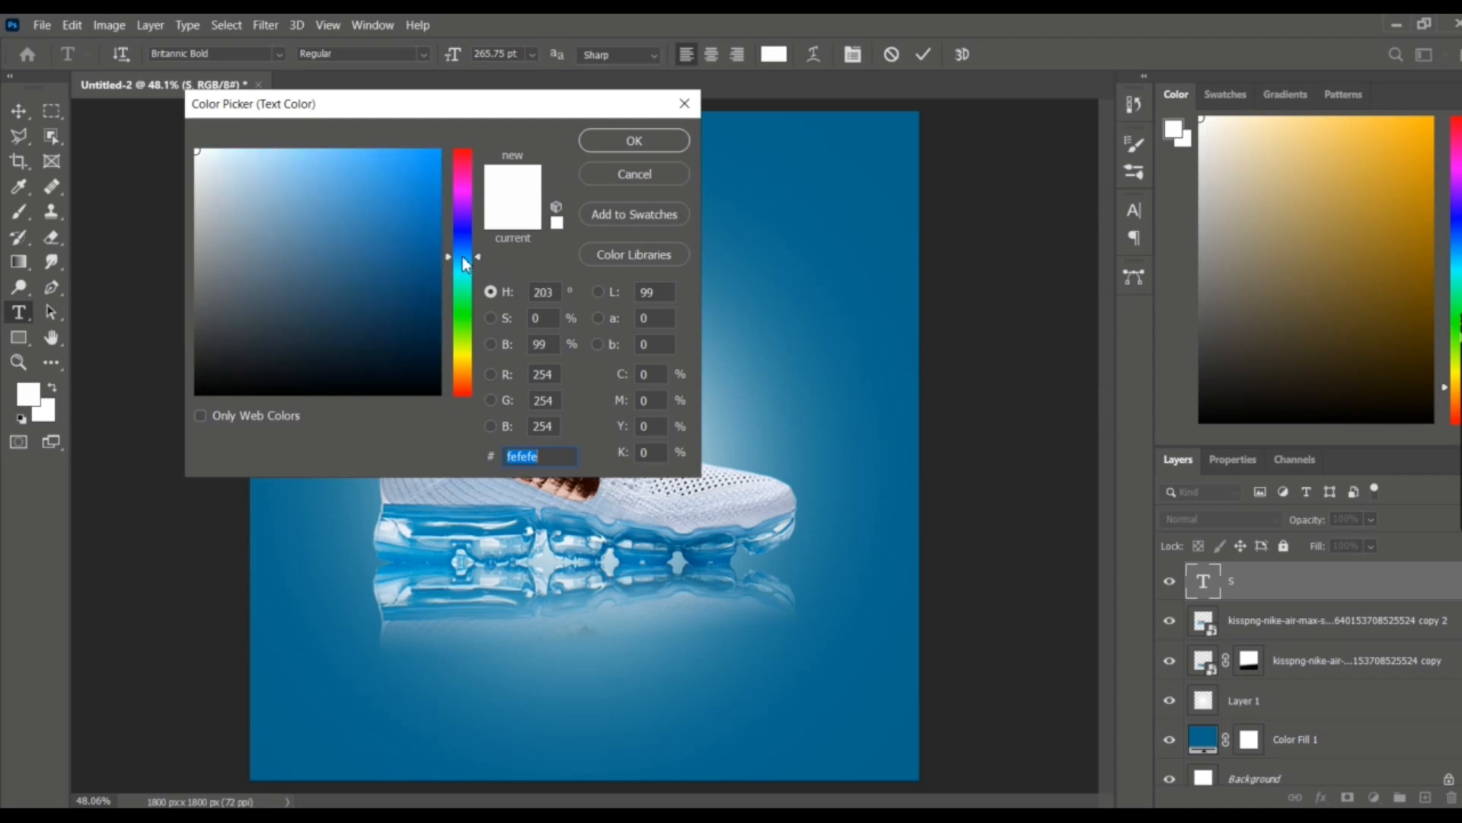
{"action": "left_click", "coordinate": [786, 318]}
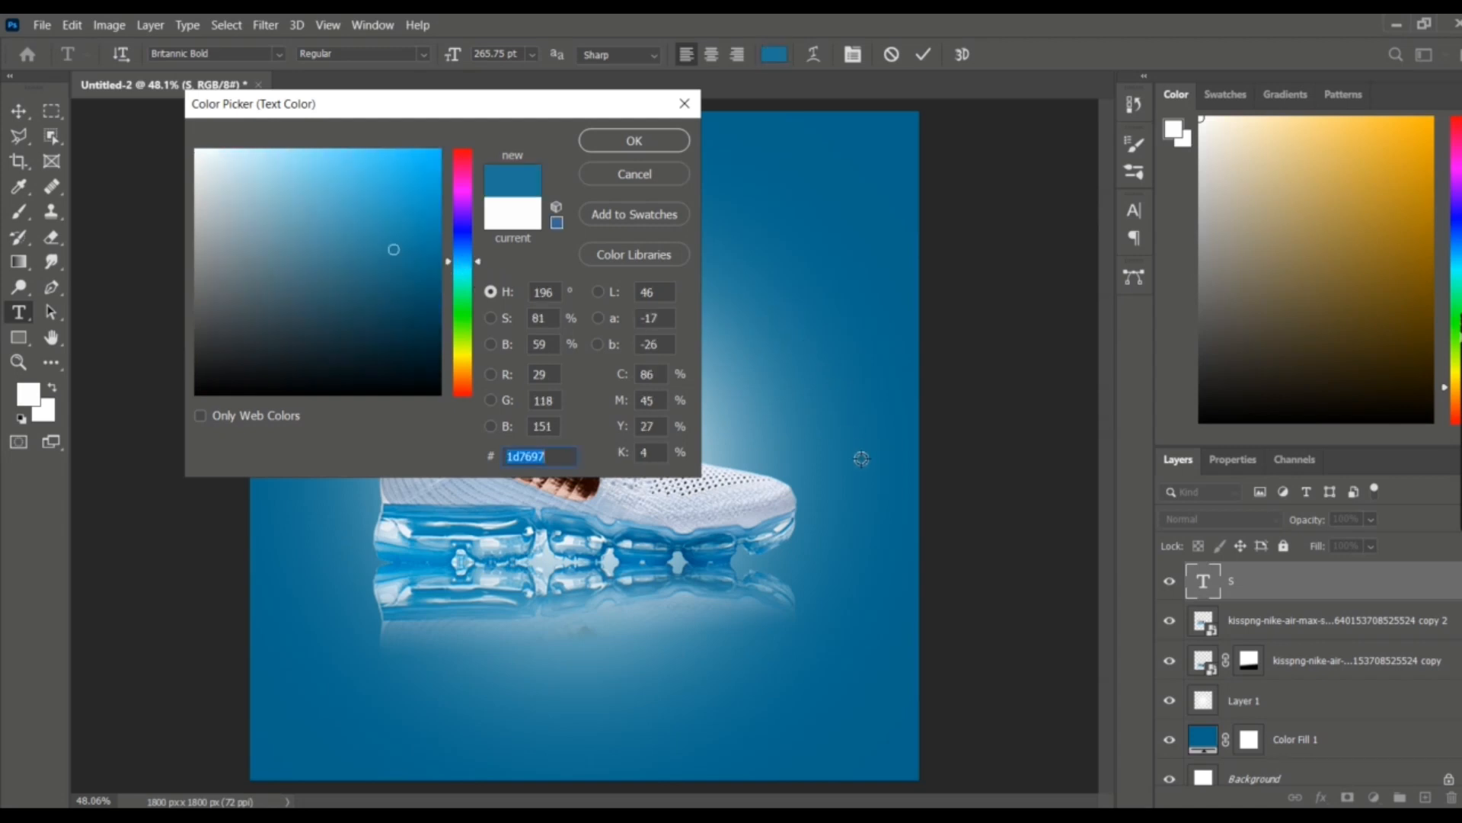
{"action": "left_click", "coordinate": [866, 706]}
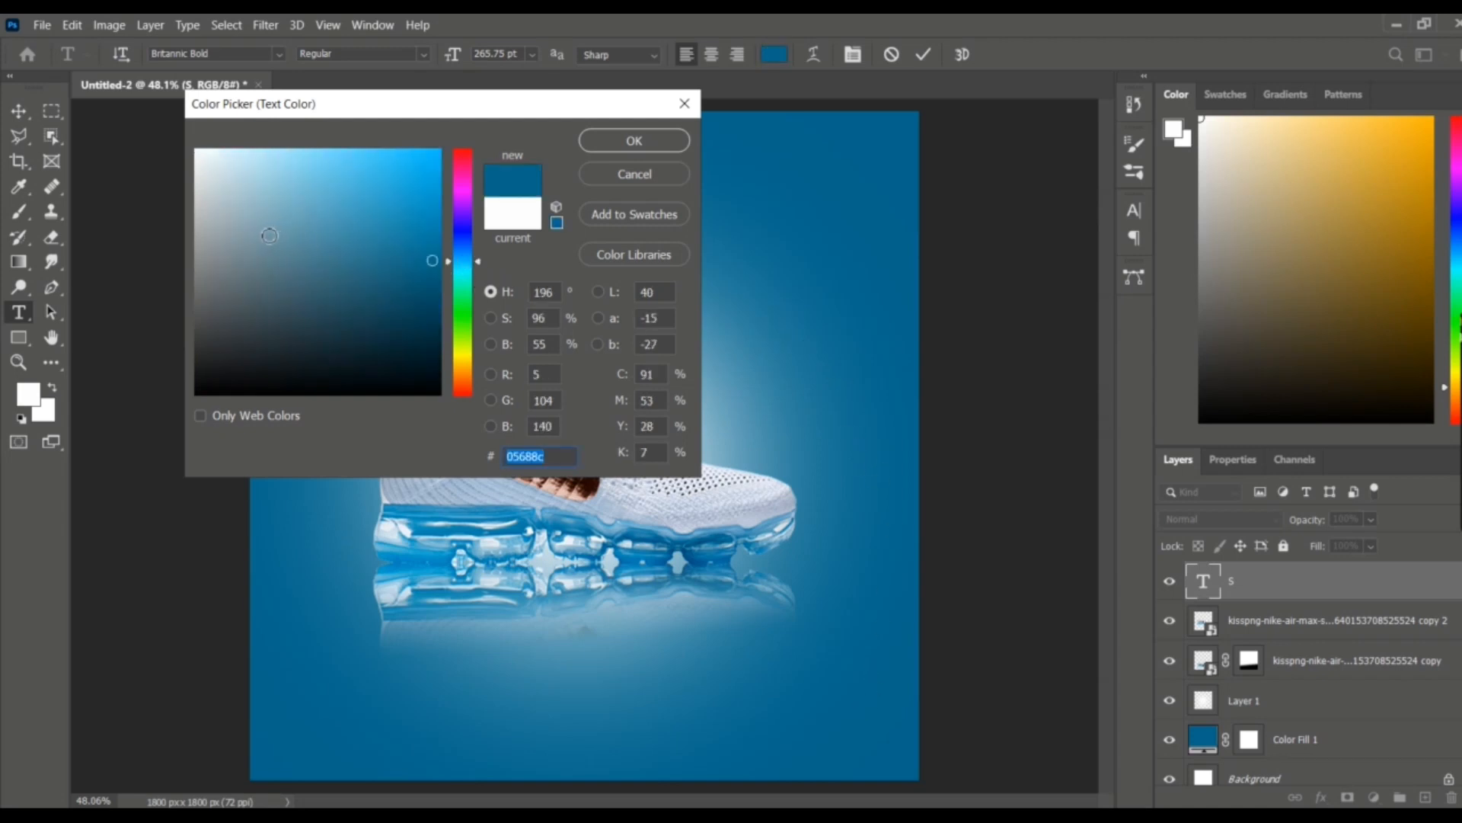
{"action": "left_click", "coordinate": [267, 234]}
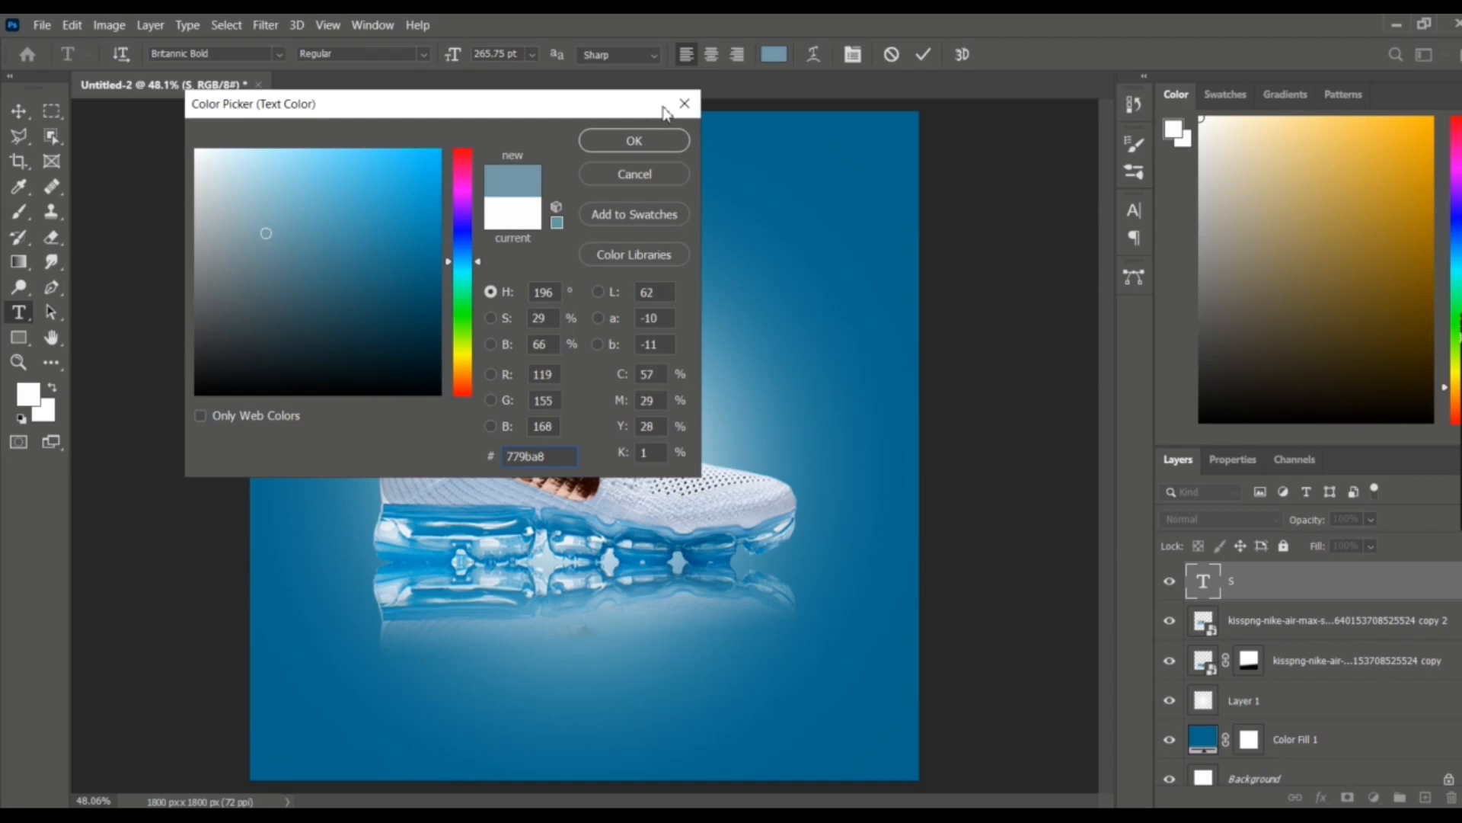
{"action": "left_click", "coordinate": [652, 142]}
{"action": "left_click", "coordinate": [18, 110]}
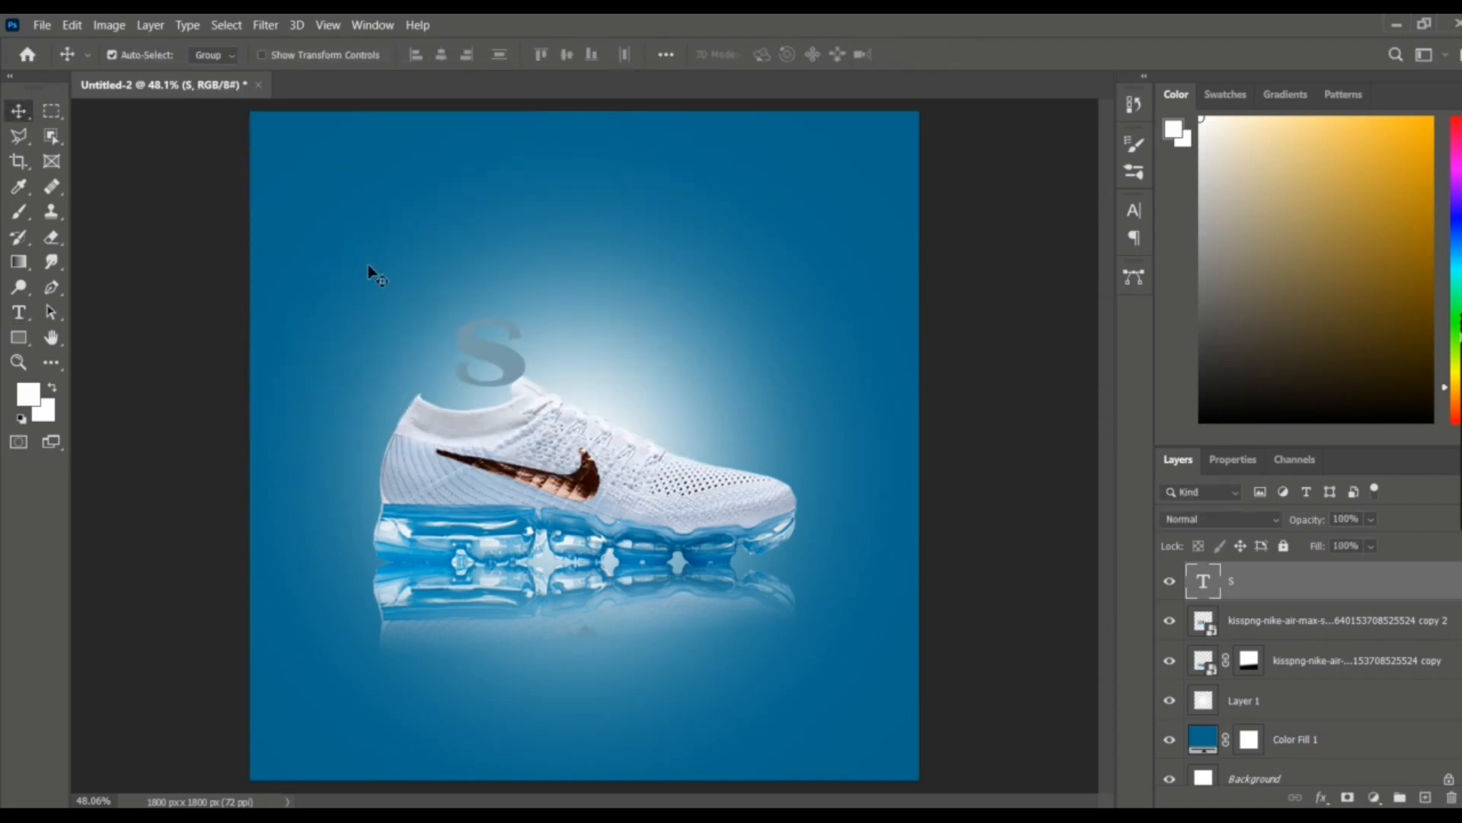
Lighten the letter S's text color to a paler gray-blue
{"action": "double_click", "coordinate": [495, 344]}
{"action": "left_click", "coordinate": [774, 54]}
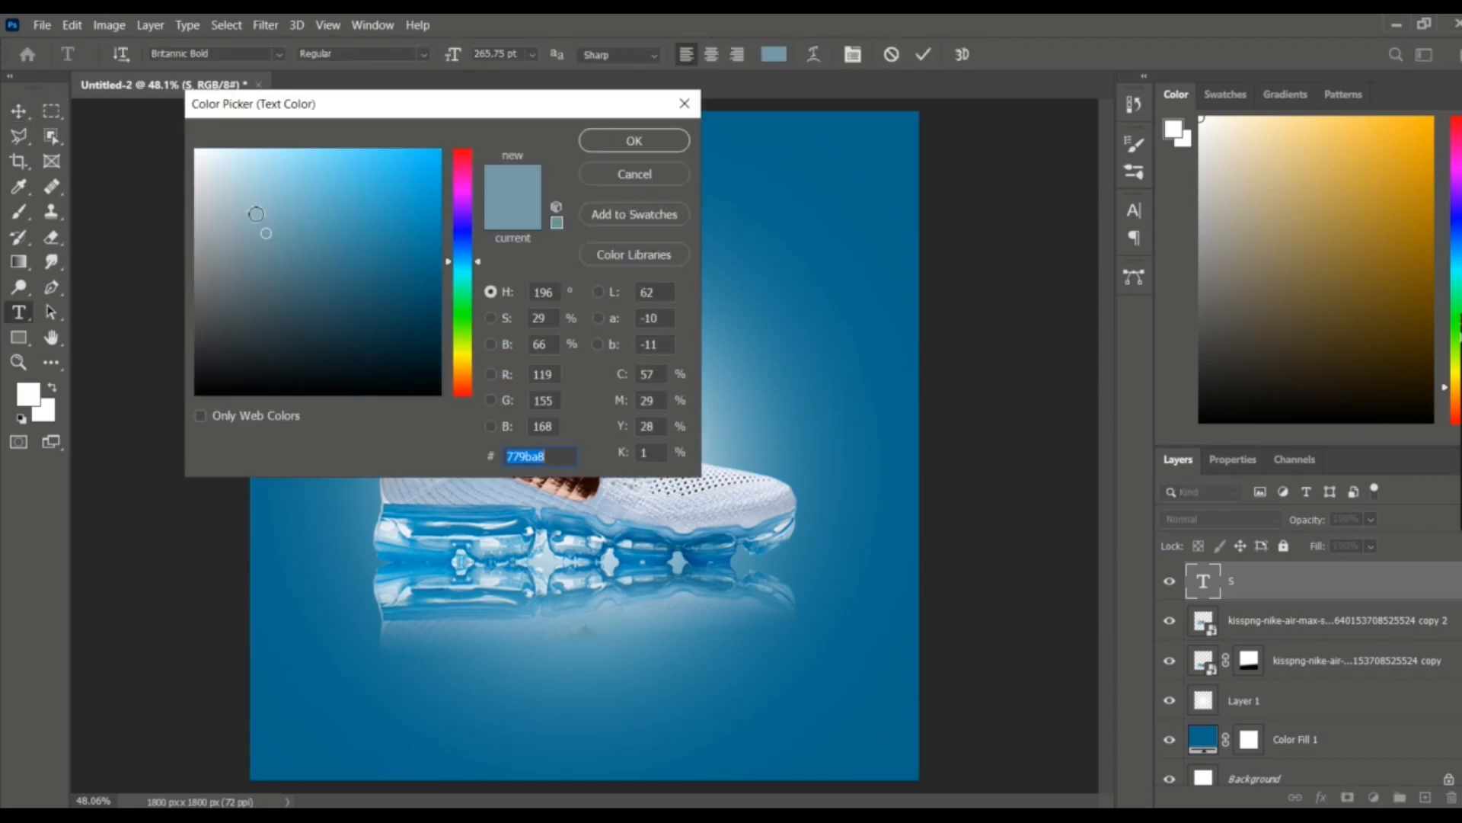
{"action": "left_click", "coordinate": [243, 214]}
{"action": "left_click", "coordinate": [625, 143]}
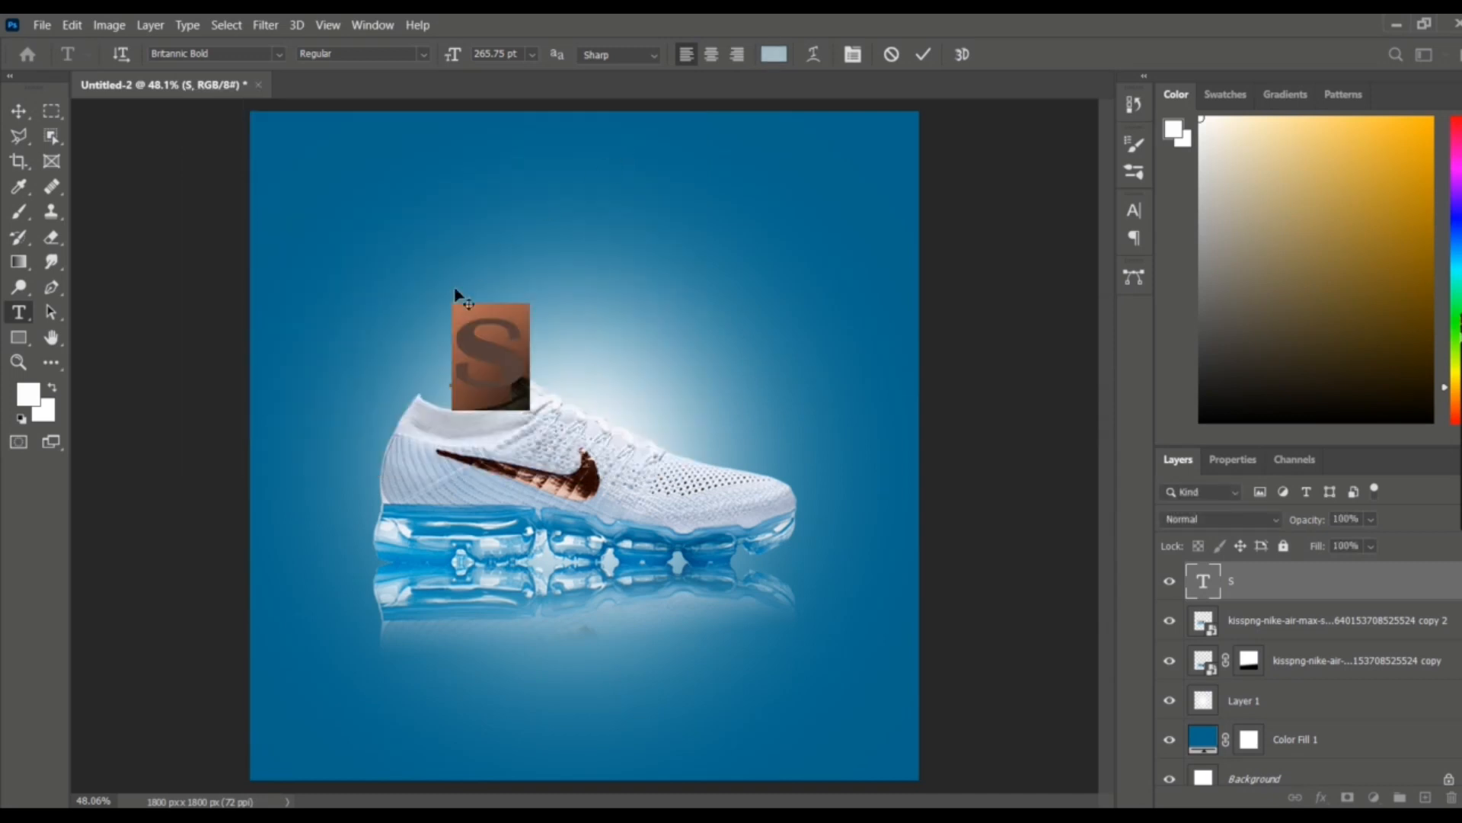
Stretch the S taller and wider to about 430.73 pt and shift it slightly down toward the shoe
{"action": "key", "text": "ctrl"}
{"action": "left_click_drag", "start_coordinate": [533, 290], "coordinate": [533, 236]}
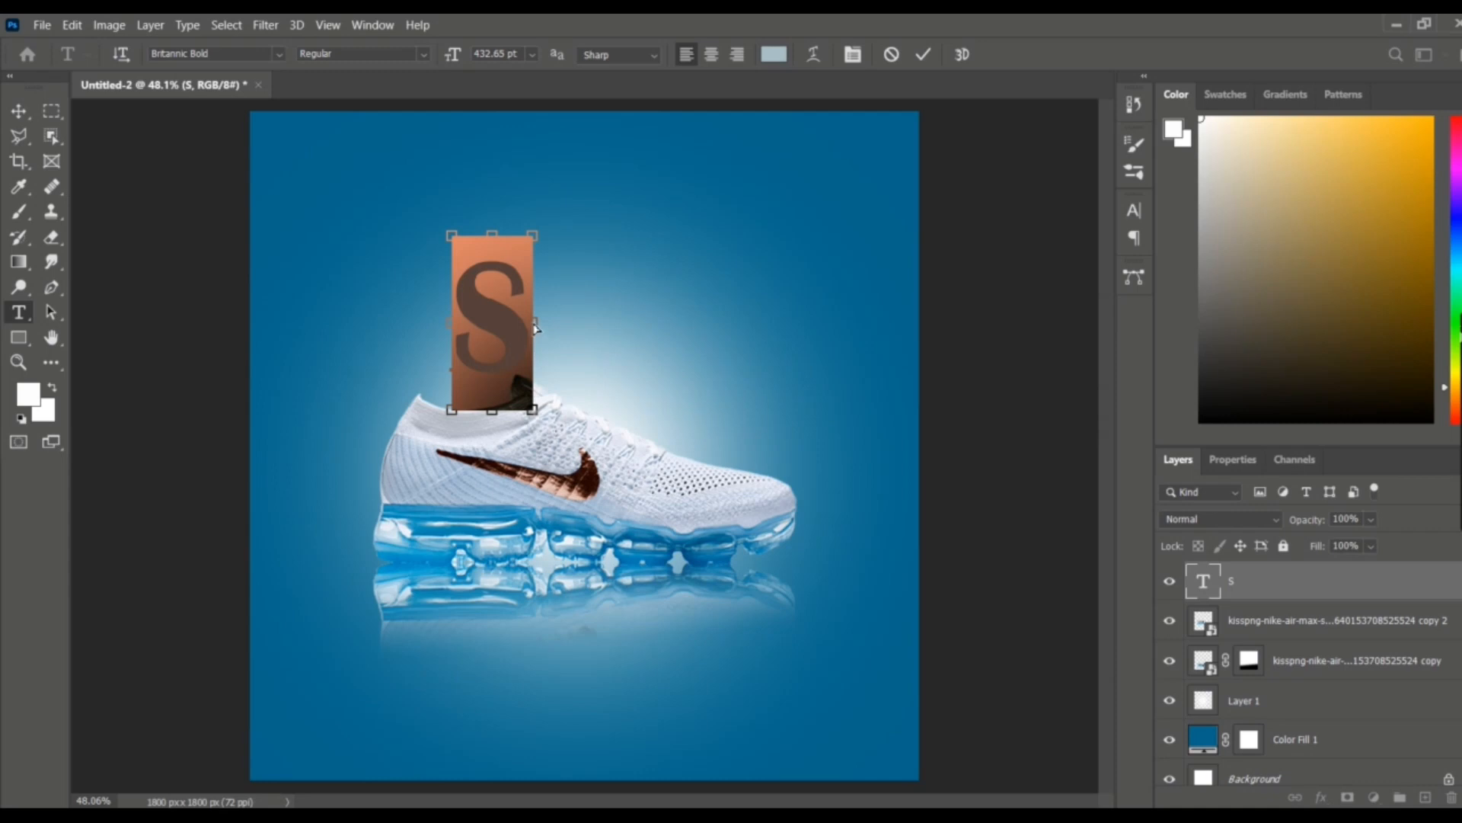
{"action": "left_click_drag", "start_coordinate": [528, 402], "coordinate": [561, 417]}
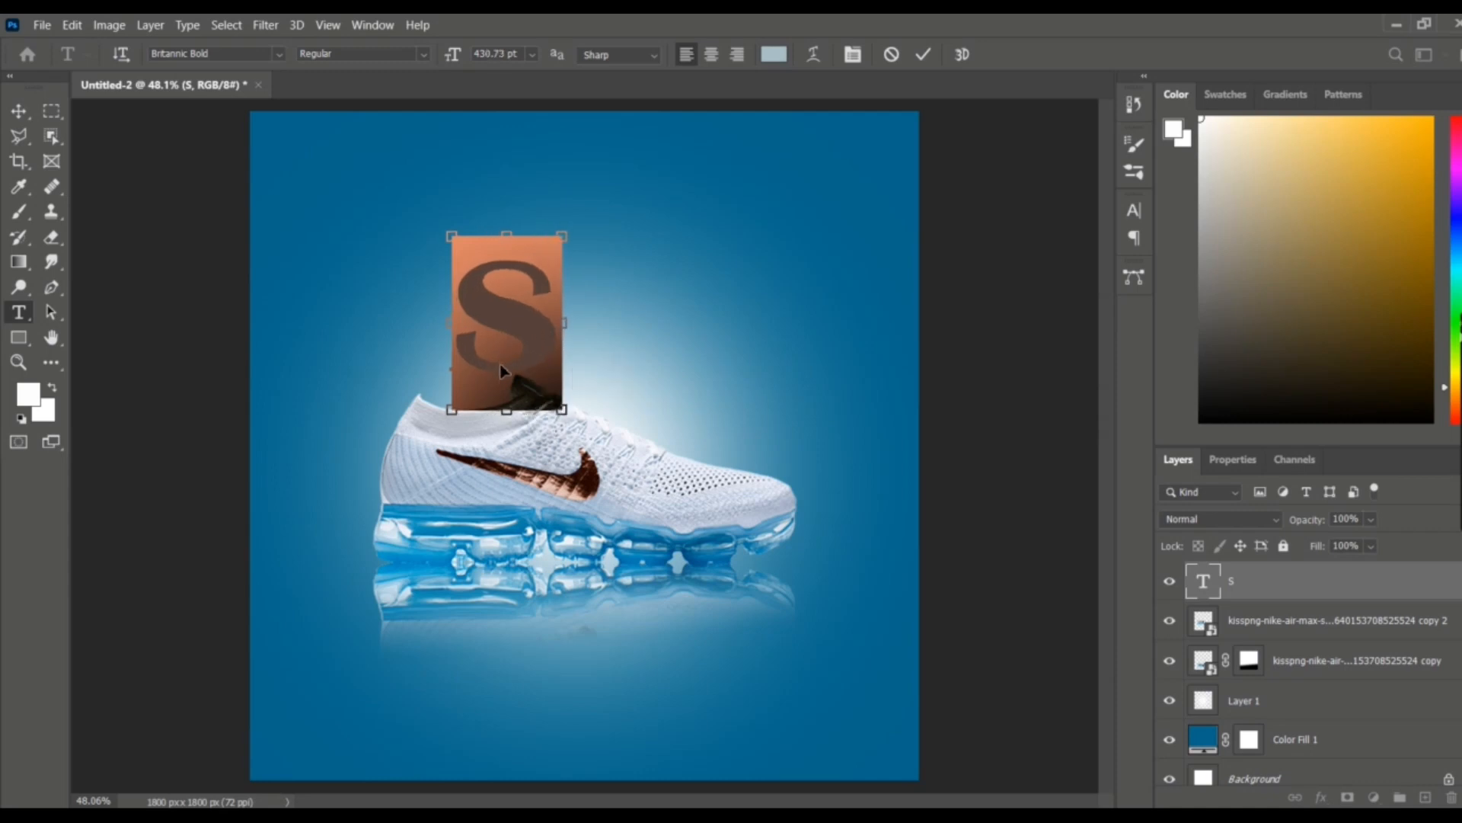
{"action": "left_click_drag", "start_coordinate": [498, 357], "coordinate": [500, 379]}
{"action": "left_click", "coordinate": [18, 110]}
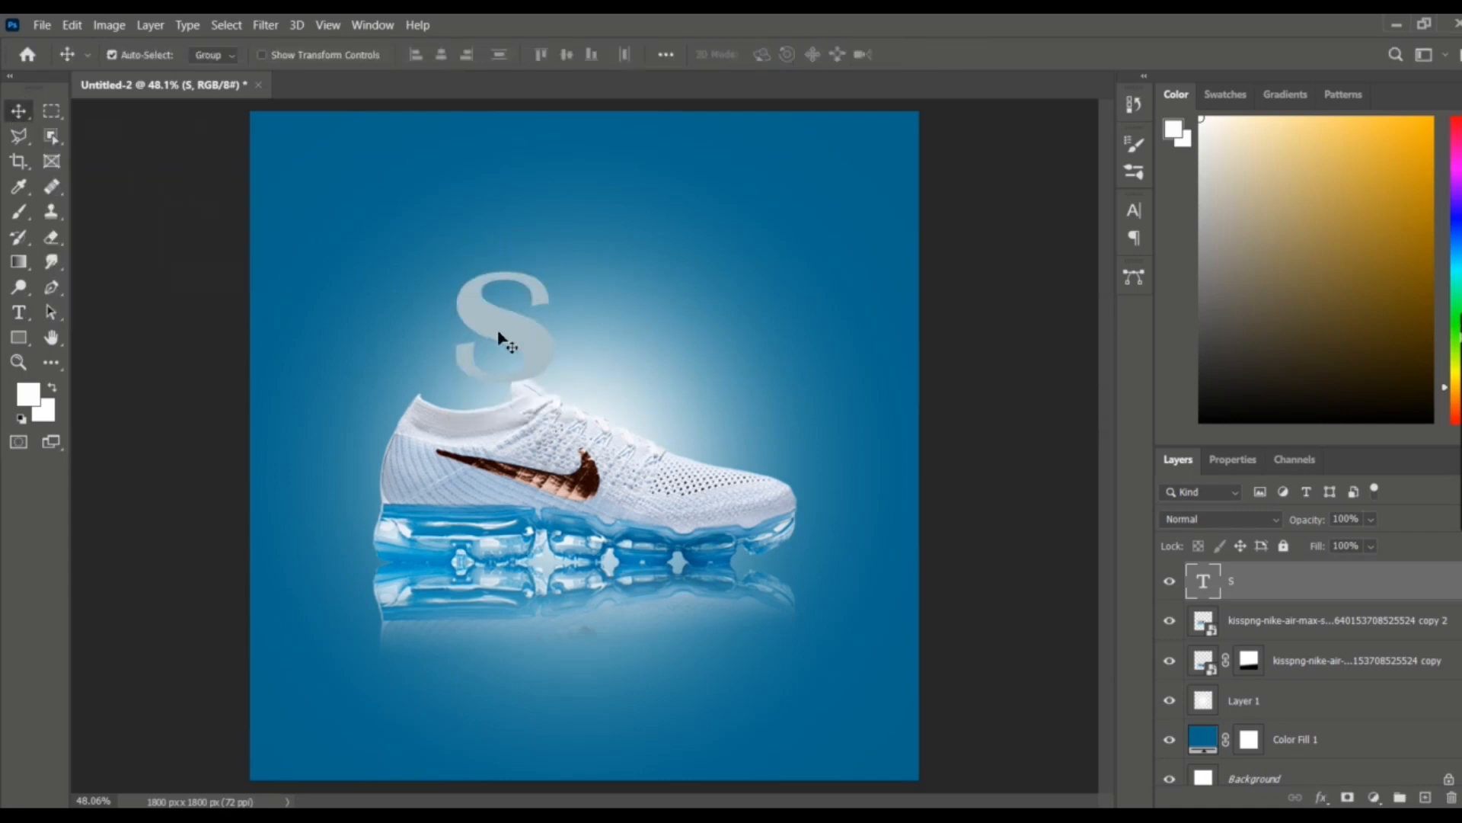
Duplicate the S beside itself, change the copy to a lowercase a, and move the S further left
{"action": "left_click_drag", "start_coordinate": [513, 328], "coordinate": [616, 355], "text": "alt"}
{"action": "double_click", "coordinate": [615, 369]}
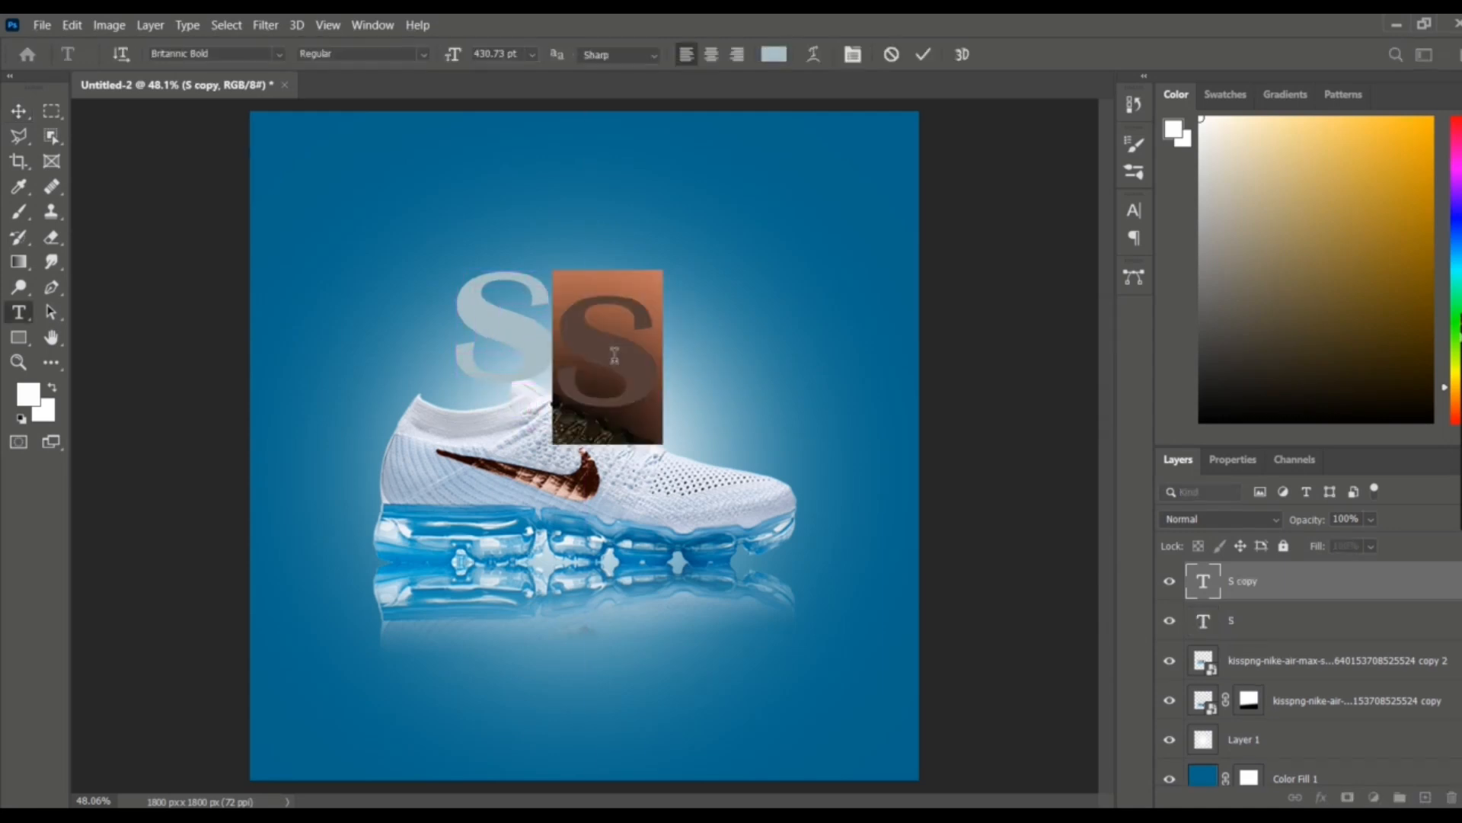
{"action": "key", "text": "BackSpace"}
{"action": "type", "text": "a"}
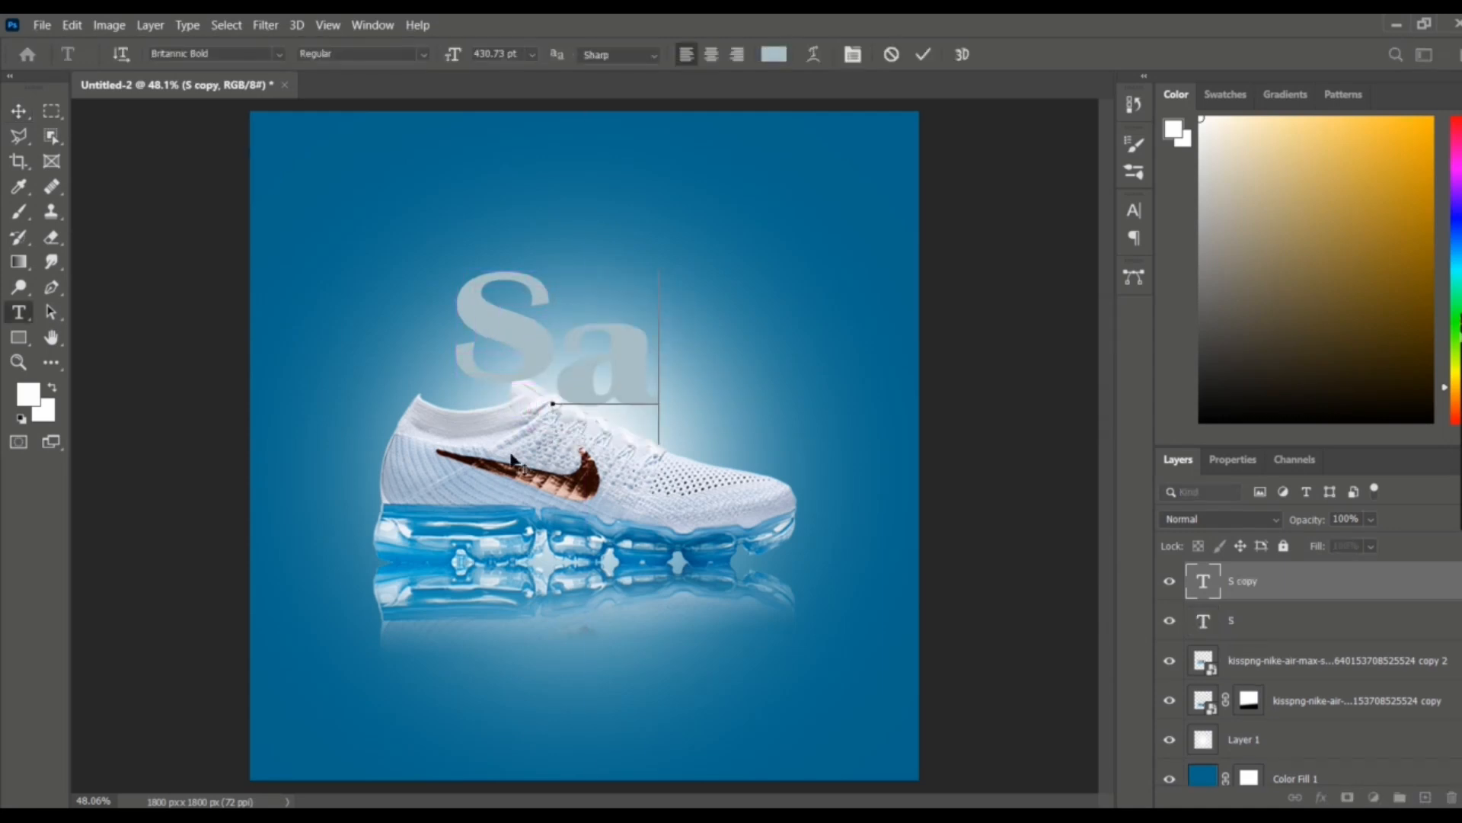
{"action": "left_click", "coordinate": [19, 111]}
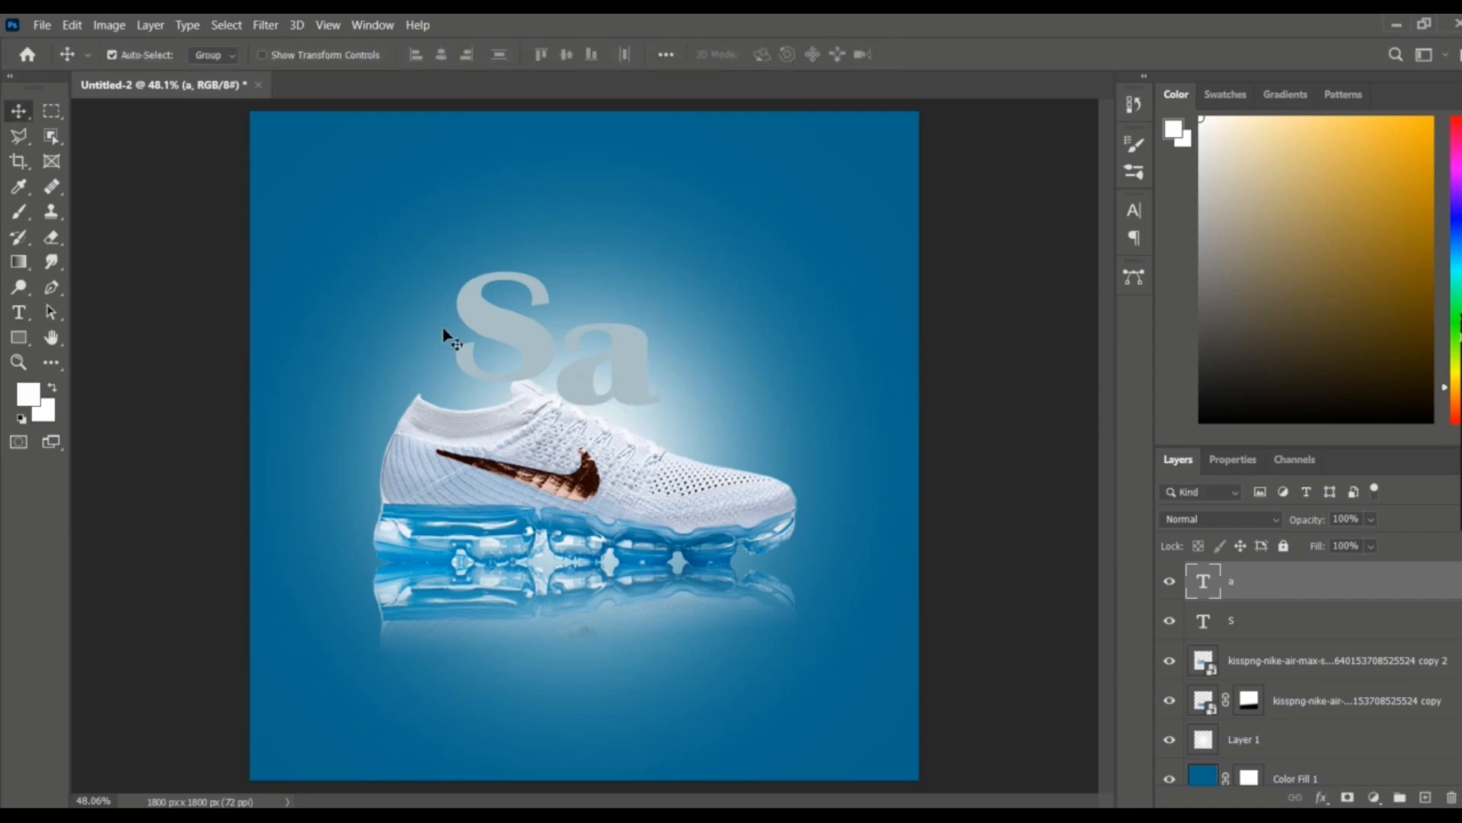
{"action": "left_click_drag", "start_coordinate": [457, 328], "coordinate": [416, 324]}
Duplicate the letter a beside itself and replace the copy's text with a lowercase l
{"action": "left_click_drag", "start_coordinate": [602, 400], "coordinate": [663, 378]}
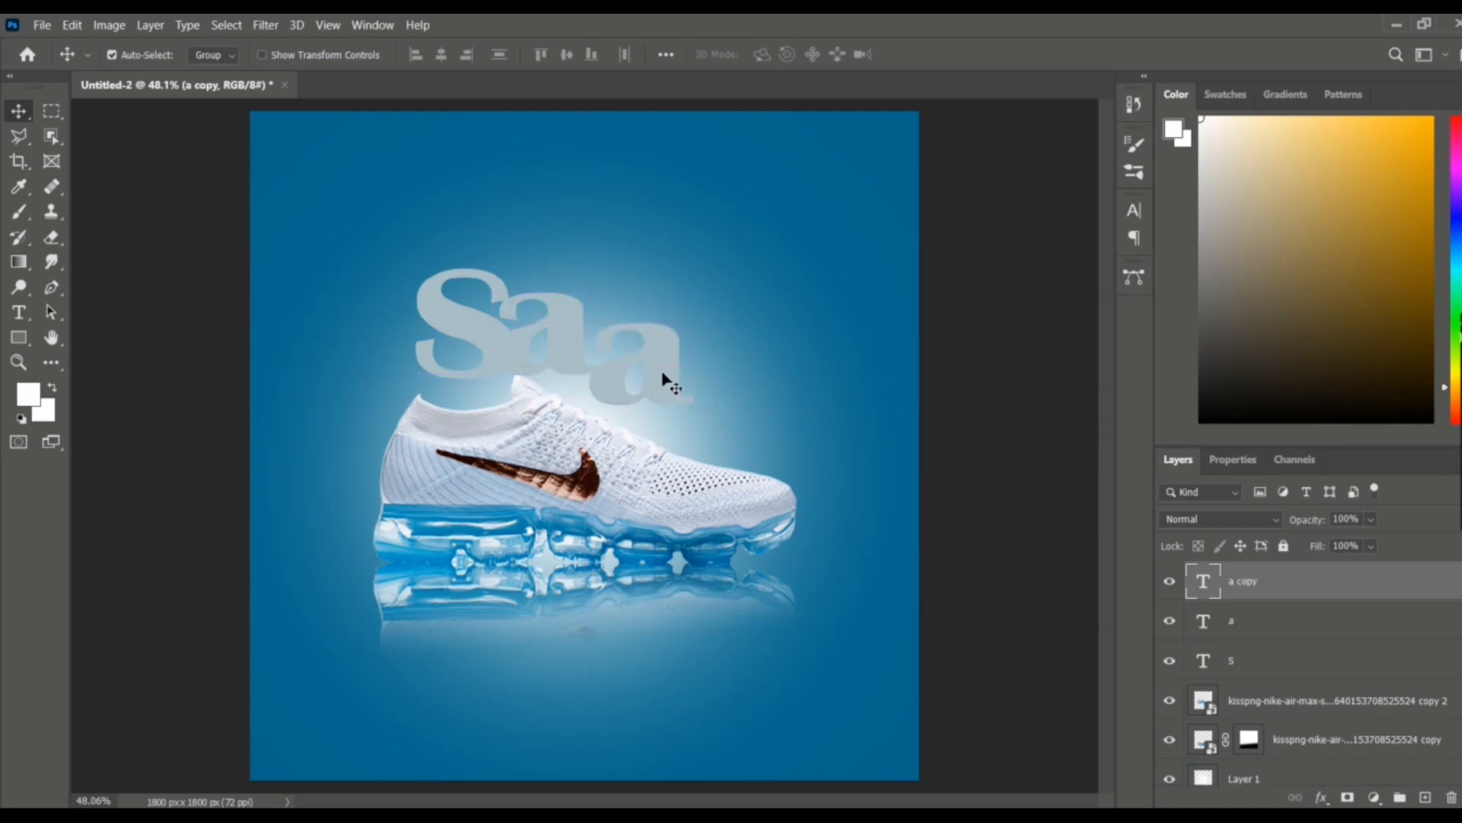
{"action": "double_click", "coordinate": [665, 378]}
{"action": "left_click", "coordinate": [661, 373]}
{"action": "key", "text": "BackSpace"}
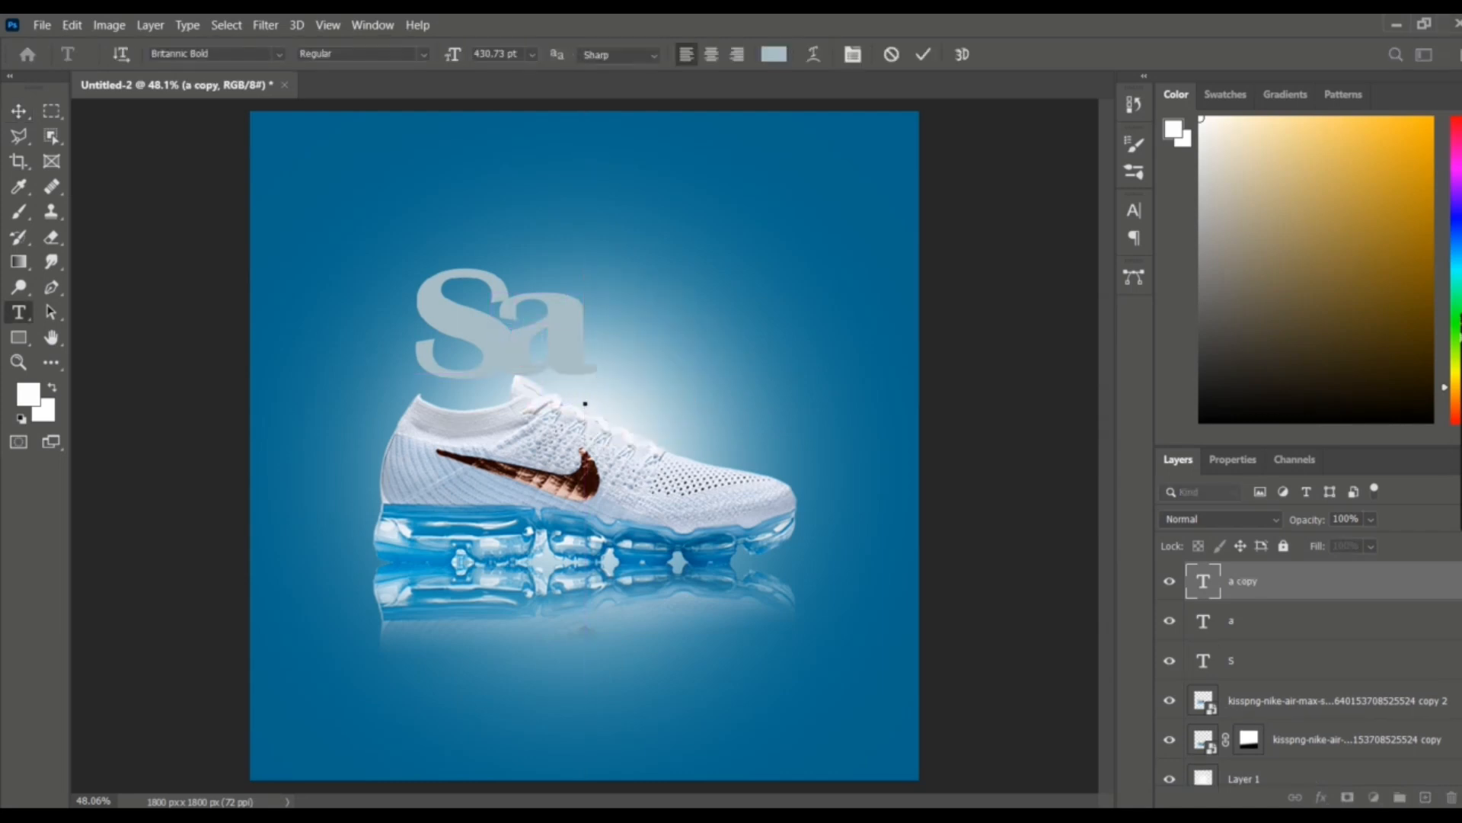
{"action": "type", "text": "y"}
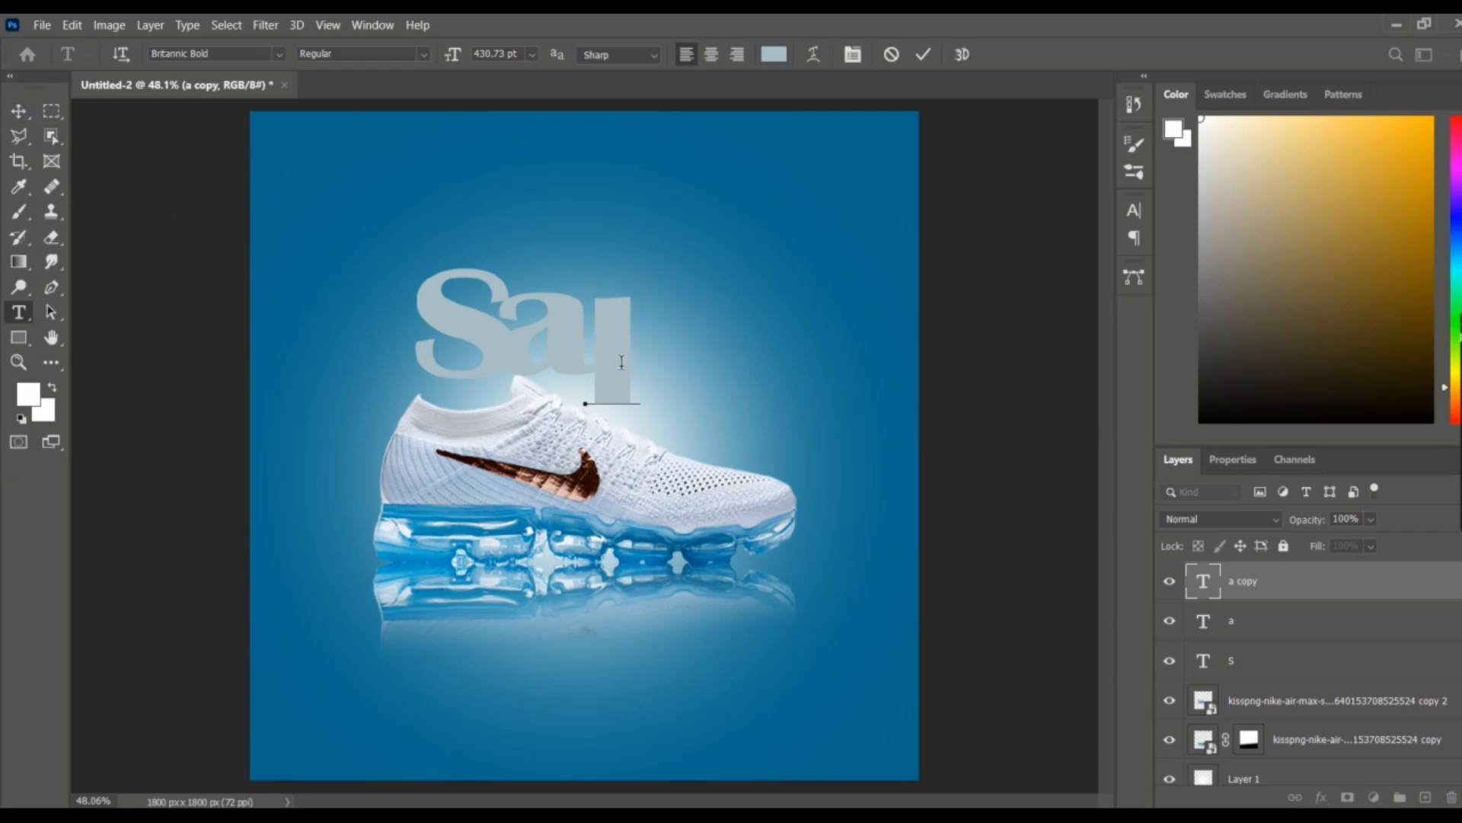
{"action": "left_click", "coordinate": [18, 111]}
Duplicate the l, change the copy to a lowercase e, and arrange both lower after the a to spell Sale
{"action": "left_click_drag", "start_coordinate": [617, 372], "coordinate": [659, 379]}
{"action": "double_click", "coordinate": [662, 376]}
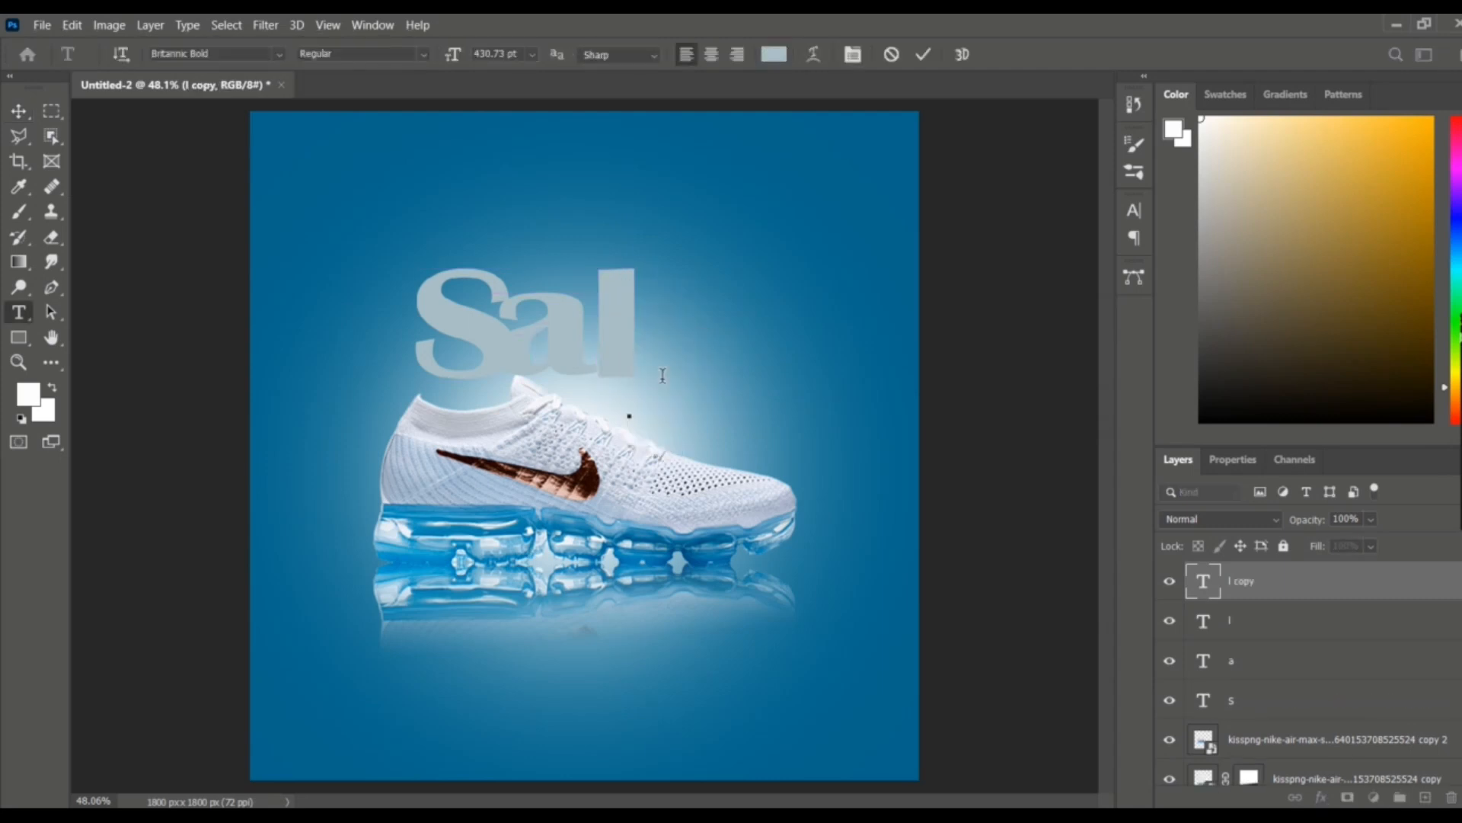
{"action": "type", "text": "e"}
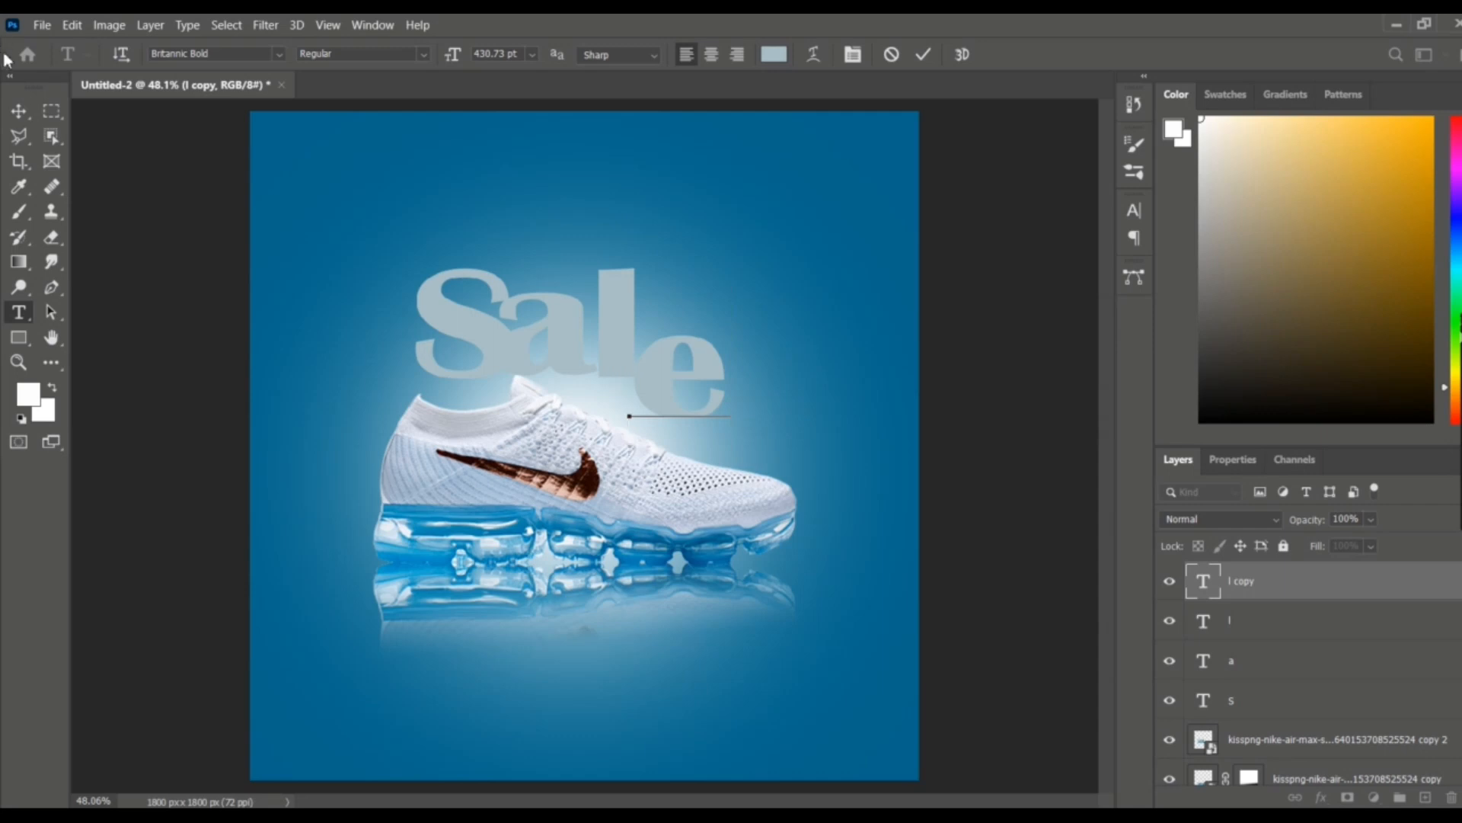
{"action": "left_click", "coordinate": [19, 110]}
{"action": "left_click_drag", "start_coordinate": [617, 358], "coordinate": [659, 398]}
In the letter a's blending options, set opacity to 65%, fill opacity to 15% and knockout to Shallow
{"action": "left_click", "coordinate": [520, 348]}
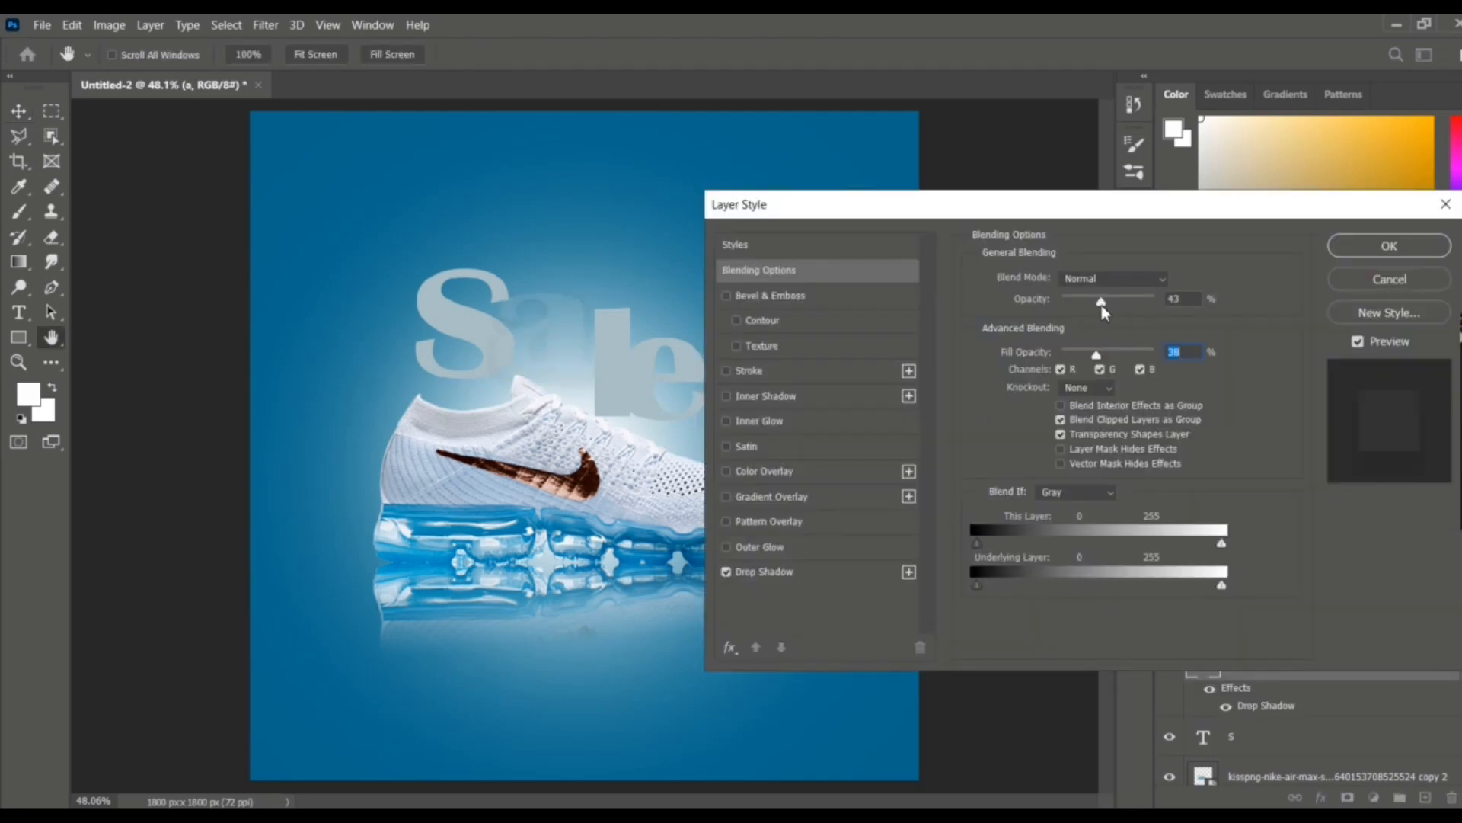
{"action": "left_click_drag", "start_coordinate": [1100, 303], "coordinate": [1159, 309]}
{"action": "left_click", "coordinate": [1109, 388]}
{"action": "left_click", "coordinate": [1090, 421]}
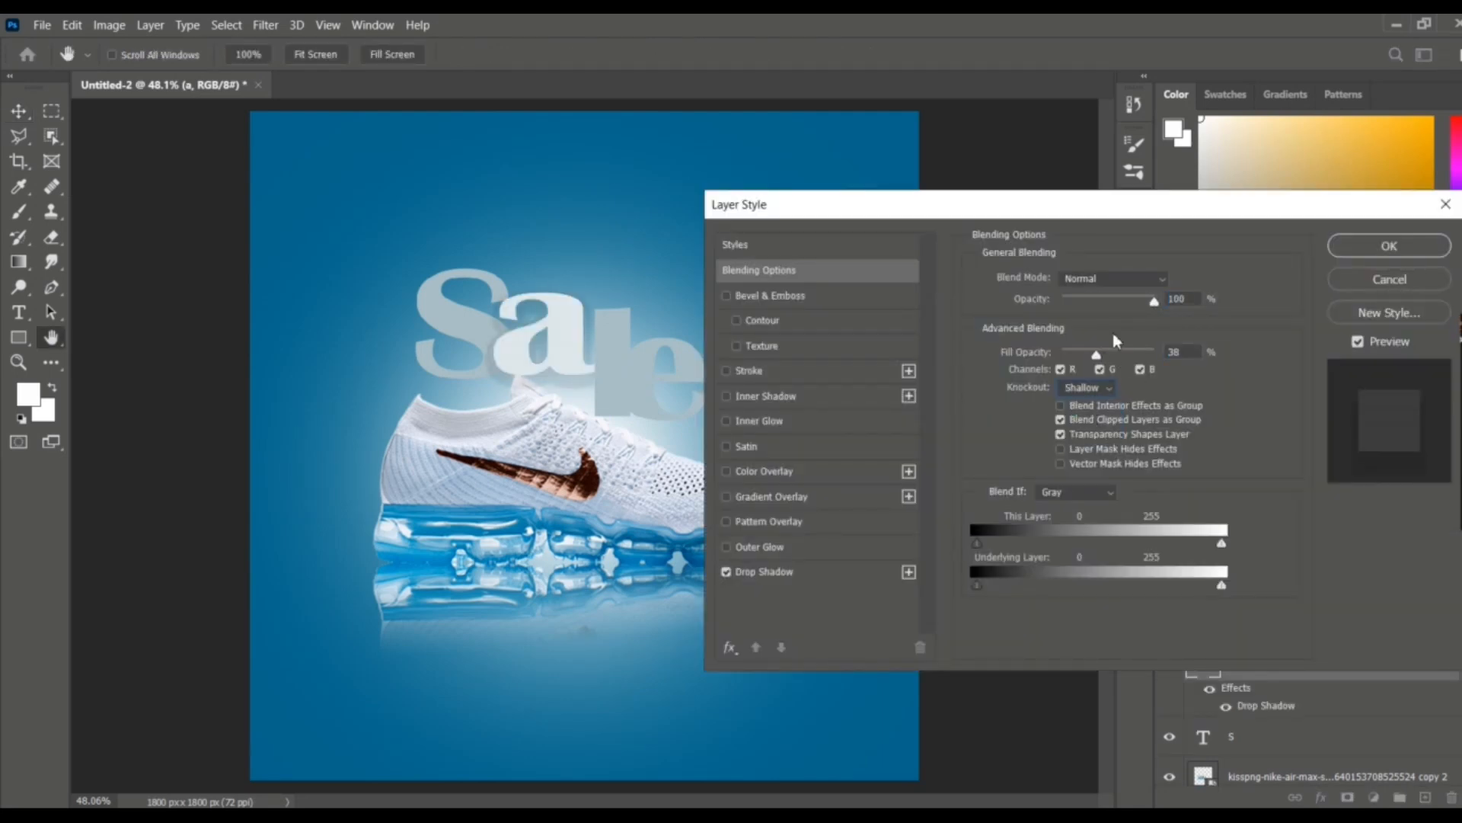
{"action": "left_click_drag", "start_coordinate": [1155, 303], "coordinate": [1121, 305]}
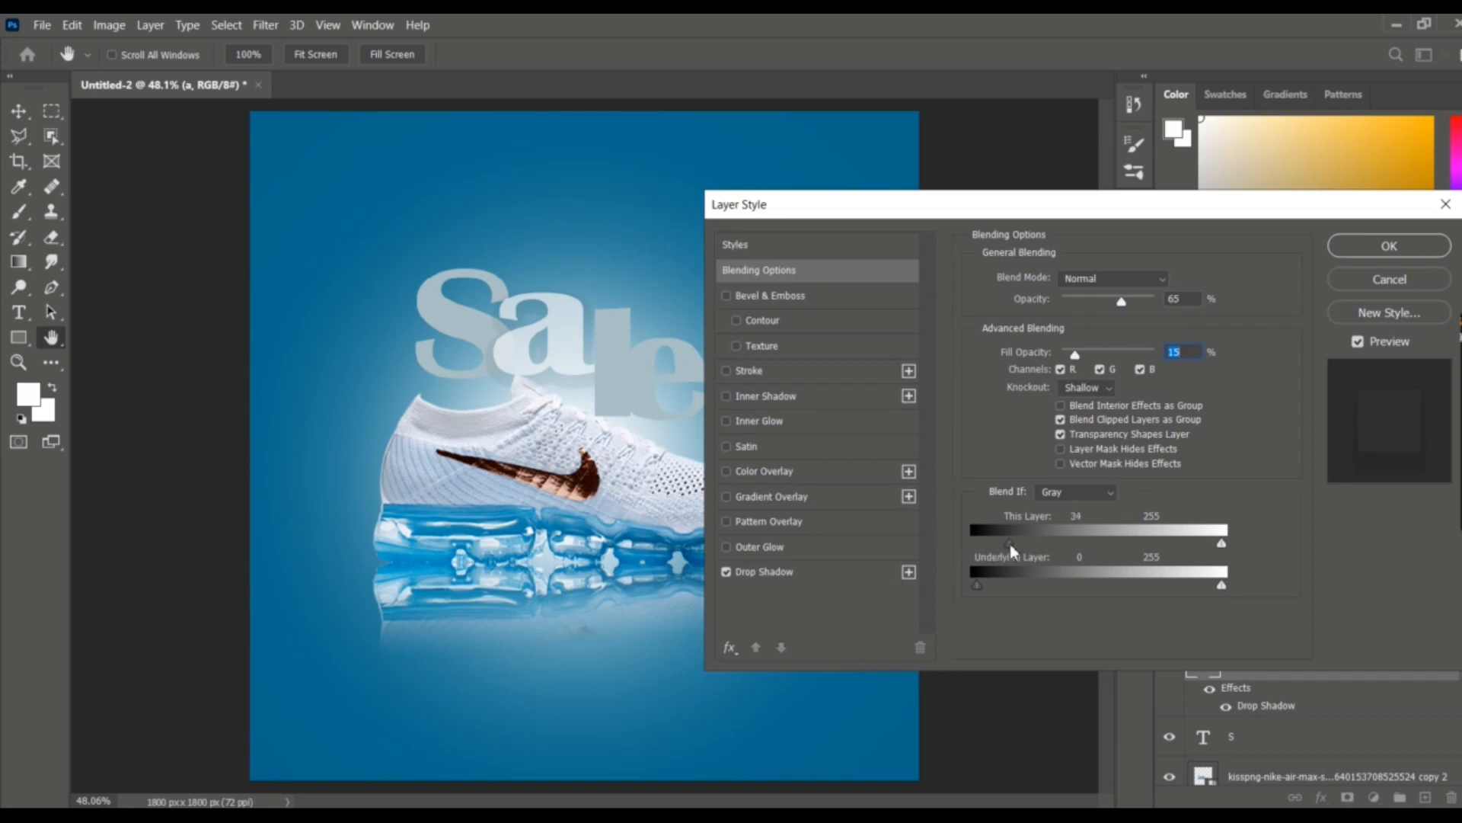
Set the letter a's This Layer blend range to 36 and 209 and its blend mode to Darker Color
{"action": "left_click_drag", "start_coordinate": [1010, 544], "coordinate": [1013, 542]}
{"action": "left_click_drag", "start_coordinate": [1221, 543], "coordinate": [1179, 545]}
{"action": "left_click", "coordinate": [1089, 278]}
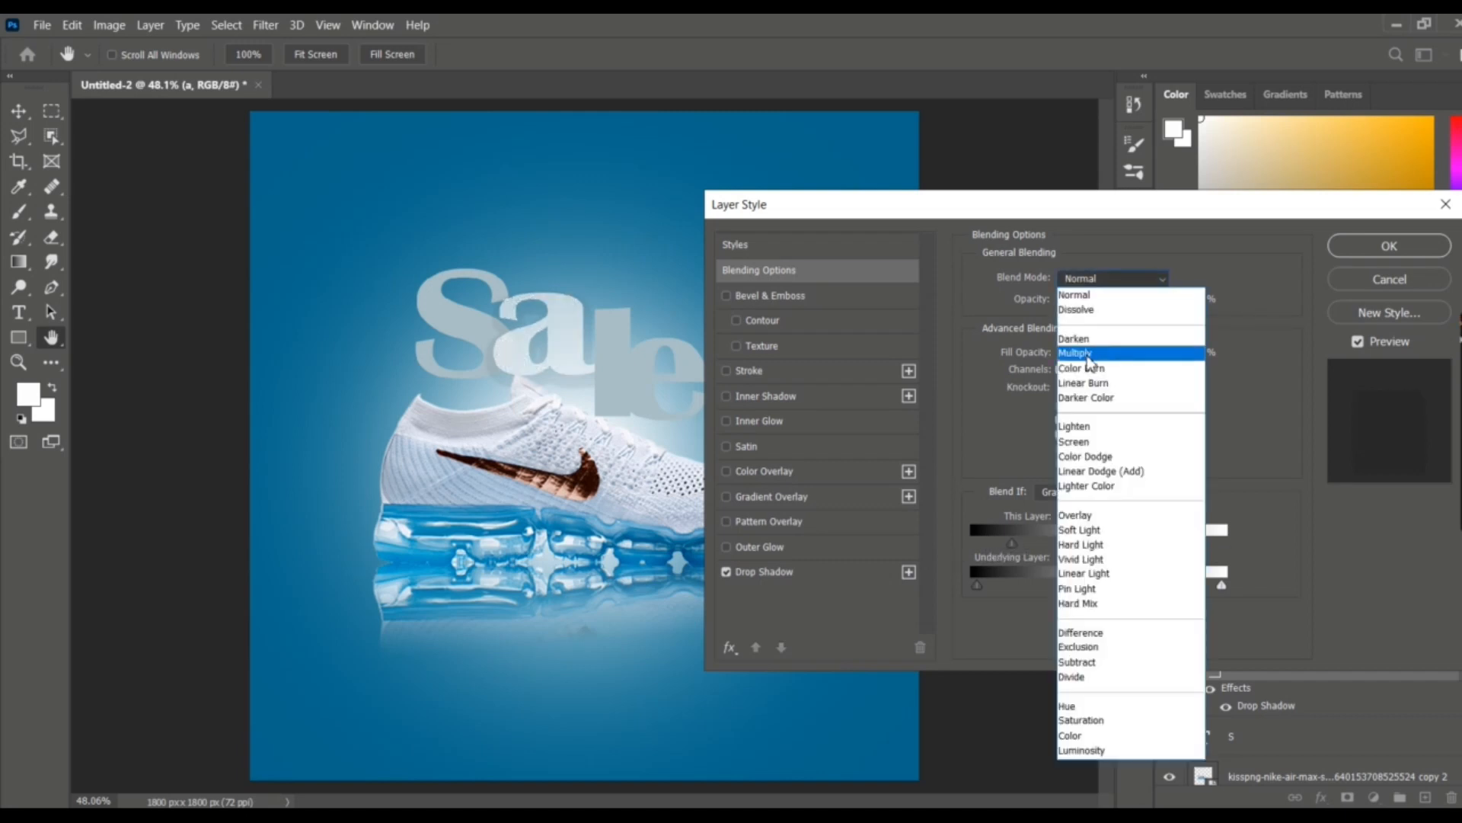
{"action": "left_click", "coordinate": [1092, 398]}
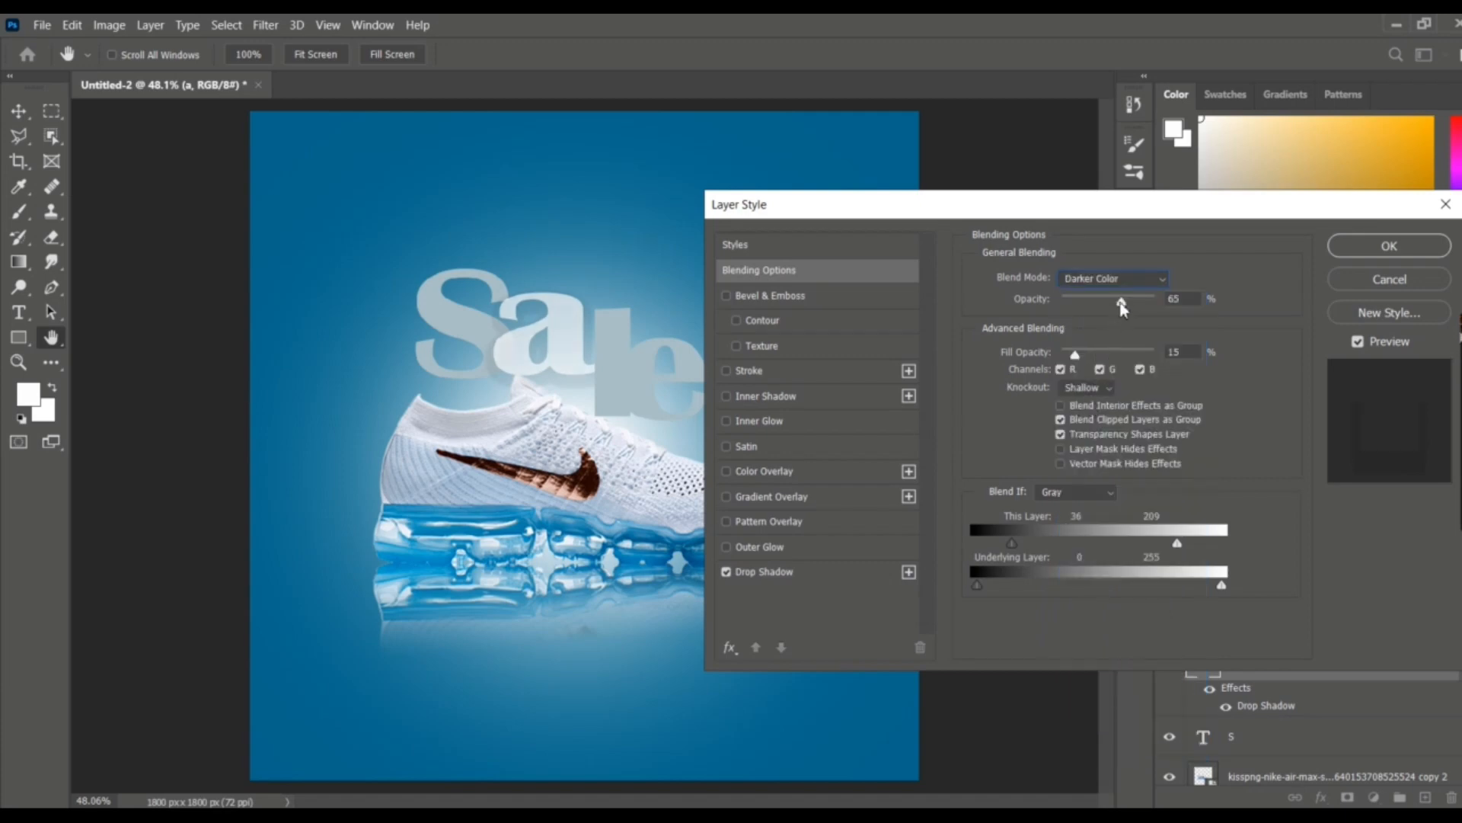
Keep the letter a's Blend If on Gray, change its knockout to Deep, and apply the layer style
{"action": "left_click", "coordinate": [1094, 495]}
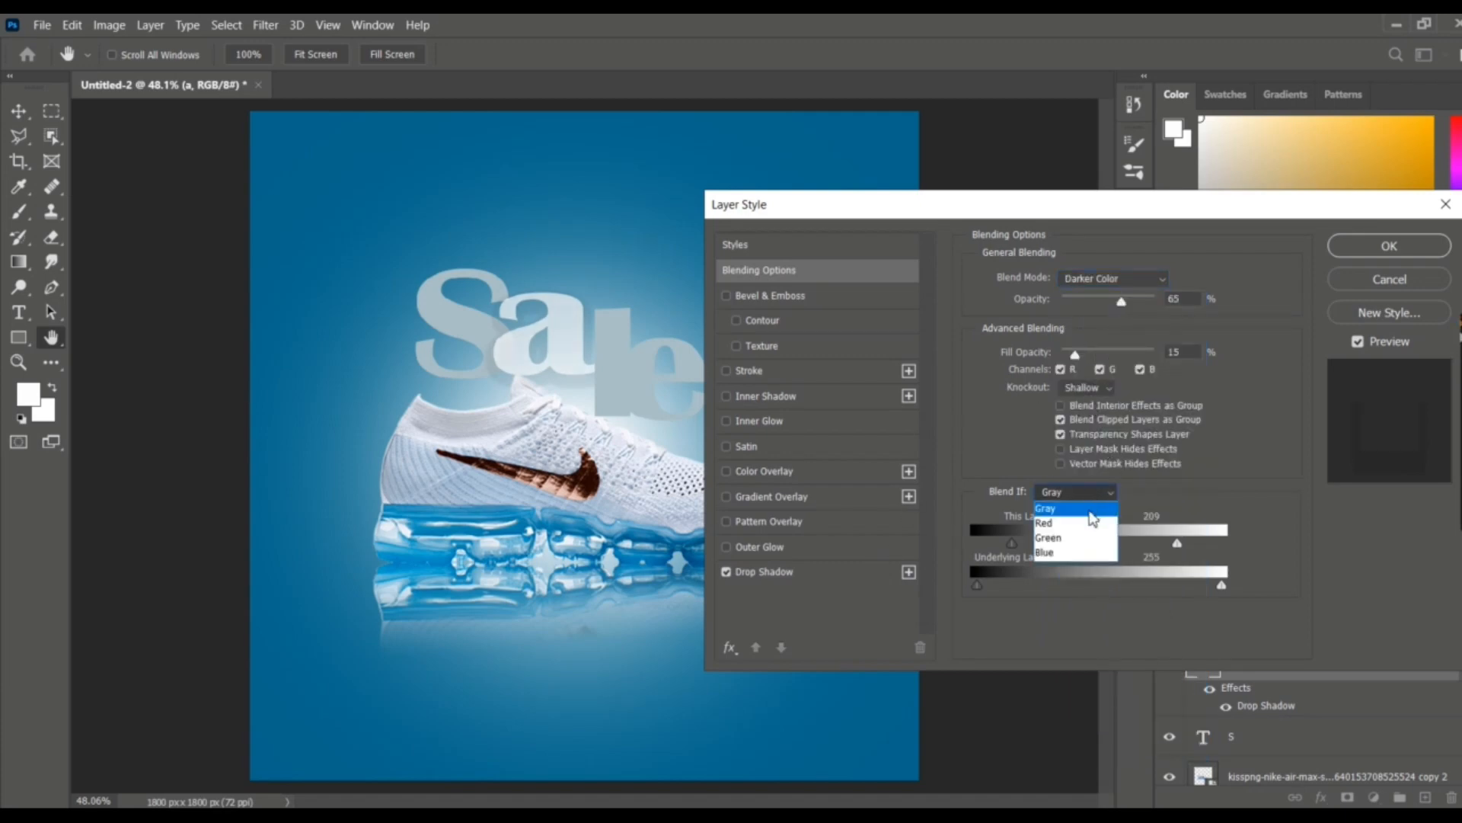
{"action": "left_click", "coordinate": [1092, 504]}
{"action": "left_click", "coordinate": [1101, 389]}
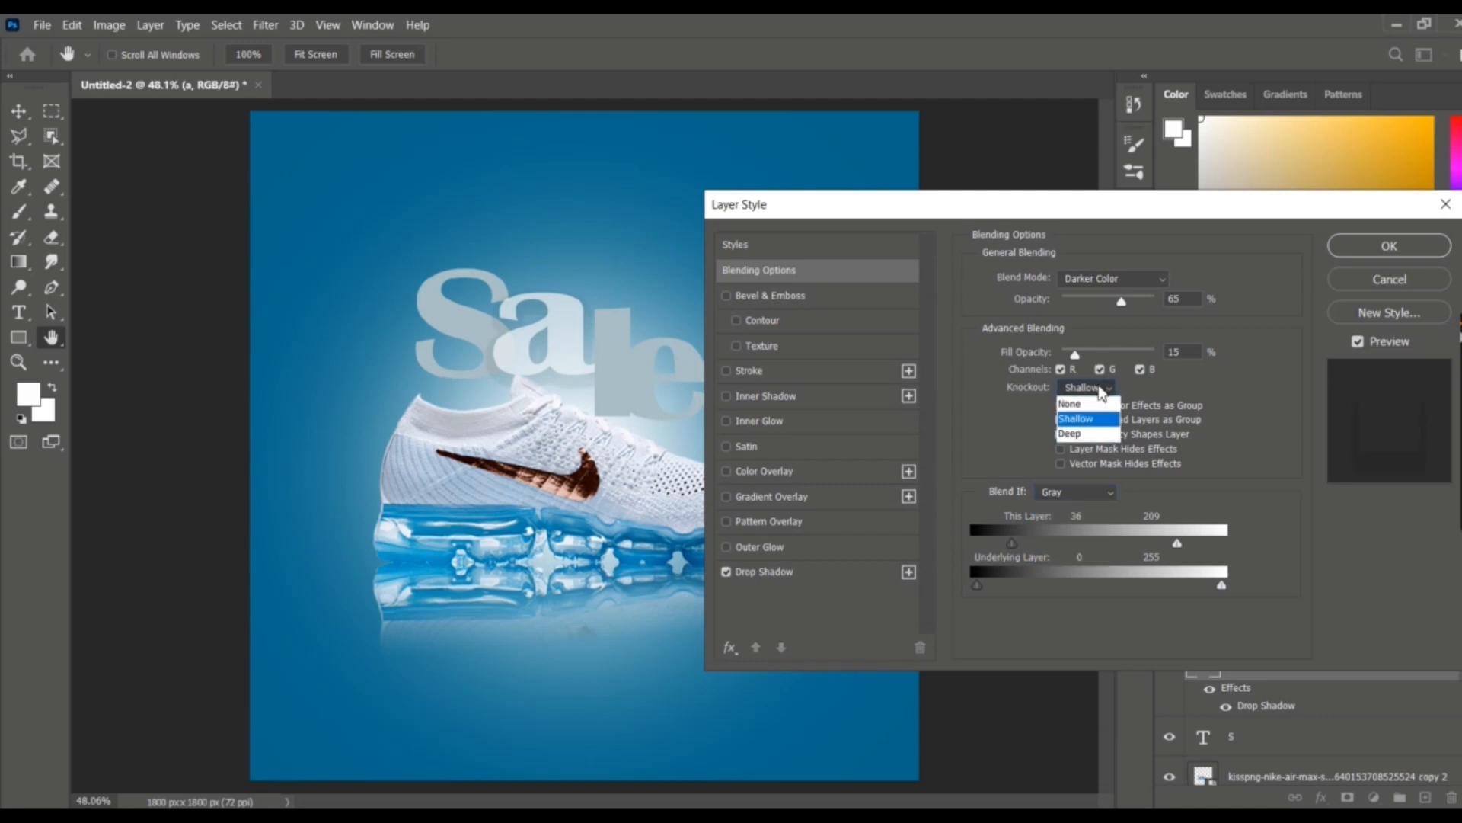
{"action": "left_click", "coordinate": [1086, 433]}
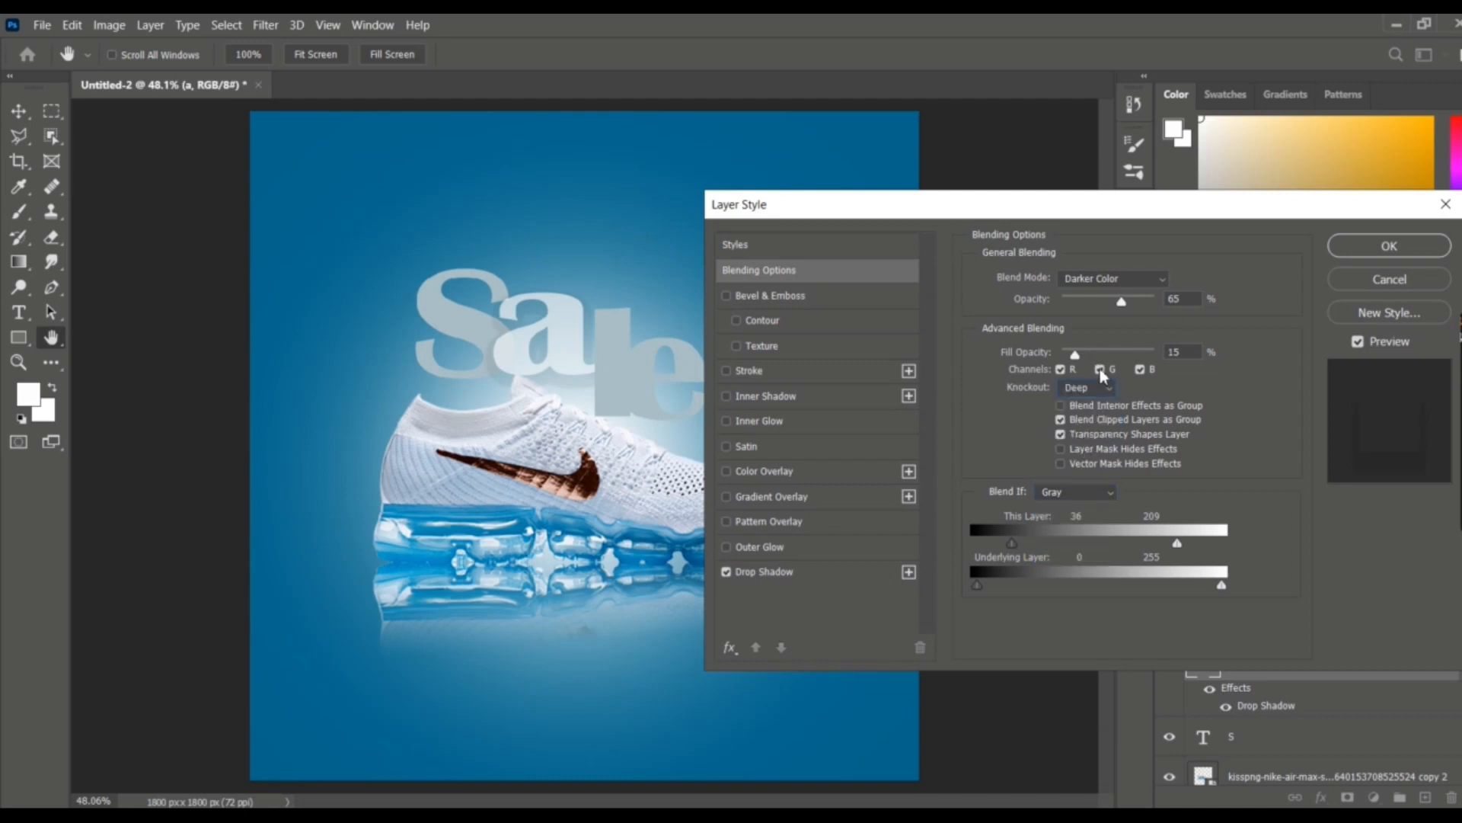
{"action": "left_click", "coordinate": [1386, 245]}
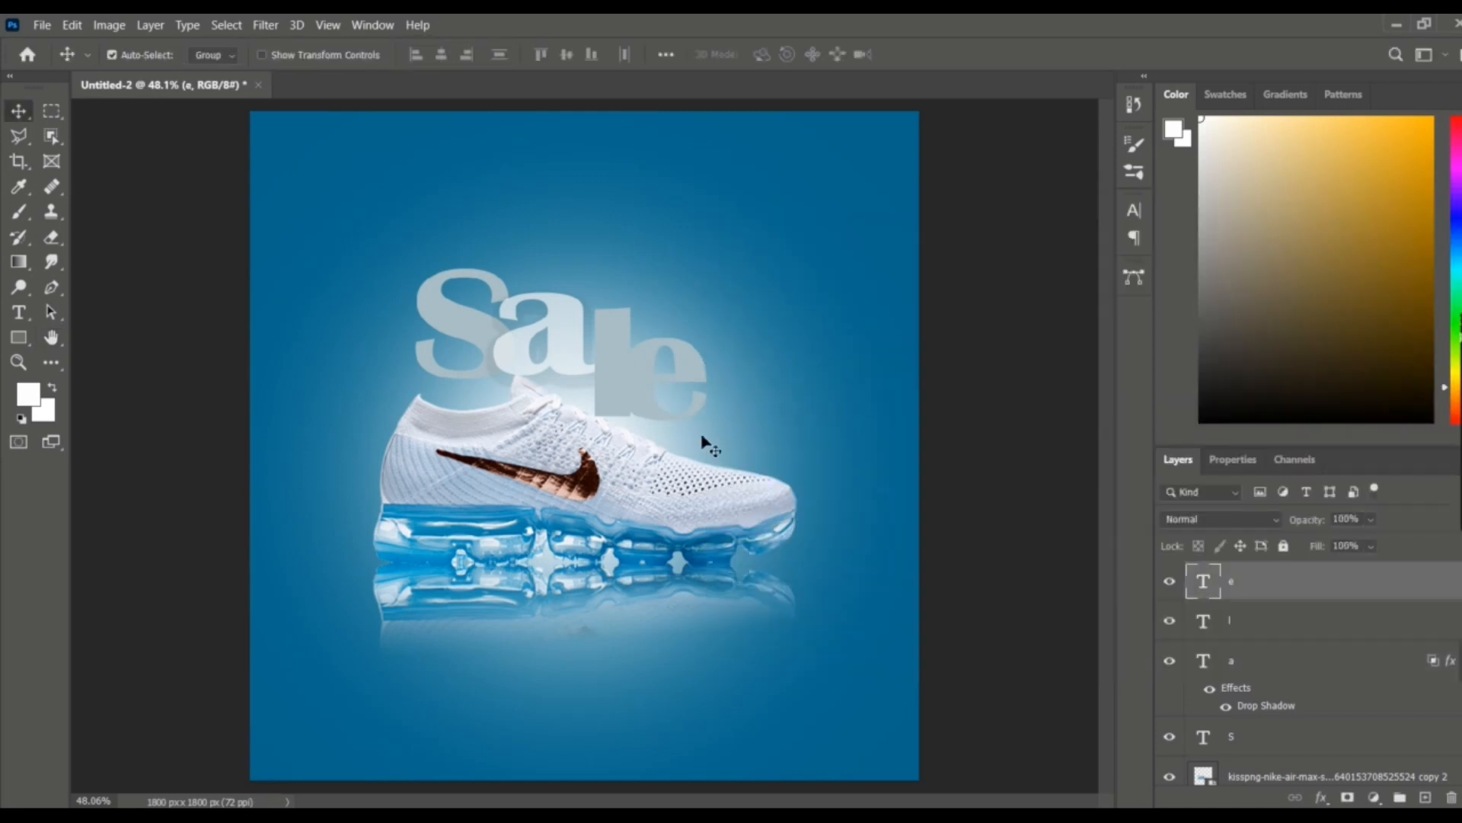
Add a Multiply drop shadow to the letter e with 42% opacity, 11 px distance, 46% spread and 16 px size
{"action": "left_click", "coordinate": [1322, 797]}
{"action": "left_click", "coordinate": [1348, 609]}
{"action": "left_click", "coordinate": [789, 572]}
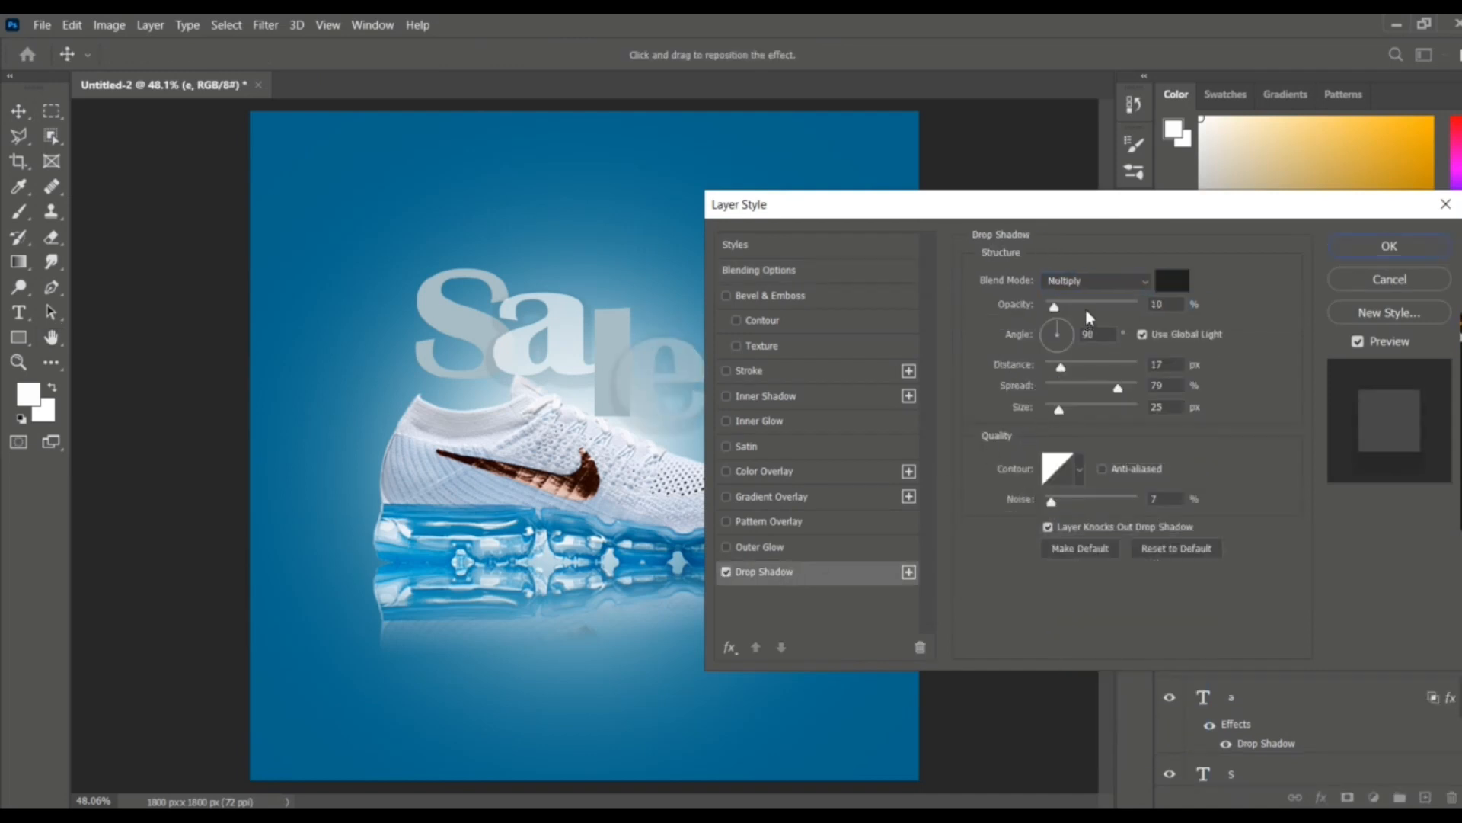
{"action": "left_click_drag", "start_coordinate": [1071, 301], "coordinate": [1084, 307]}
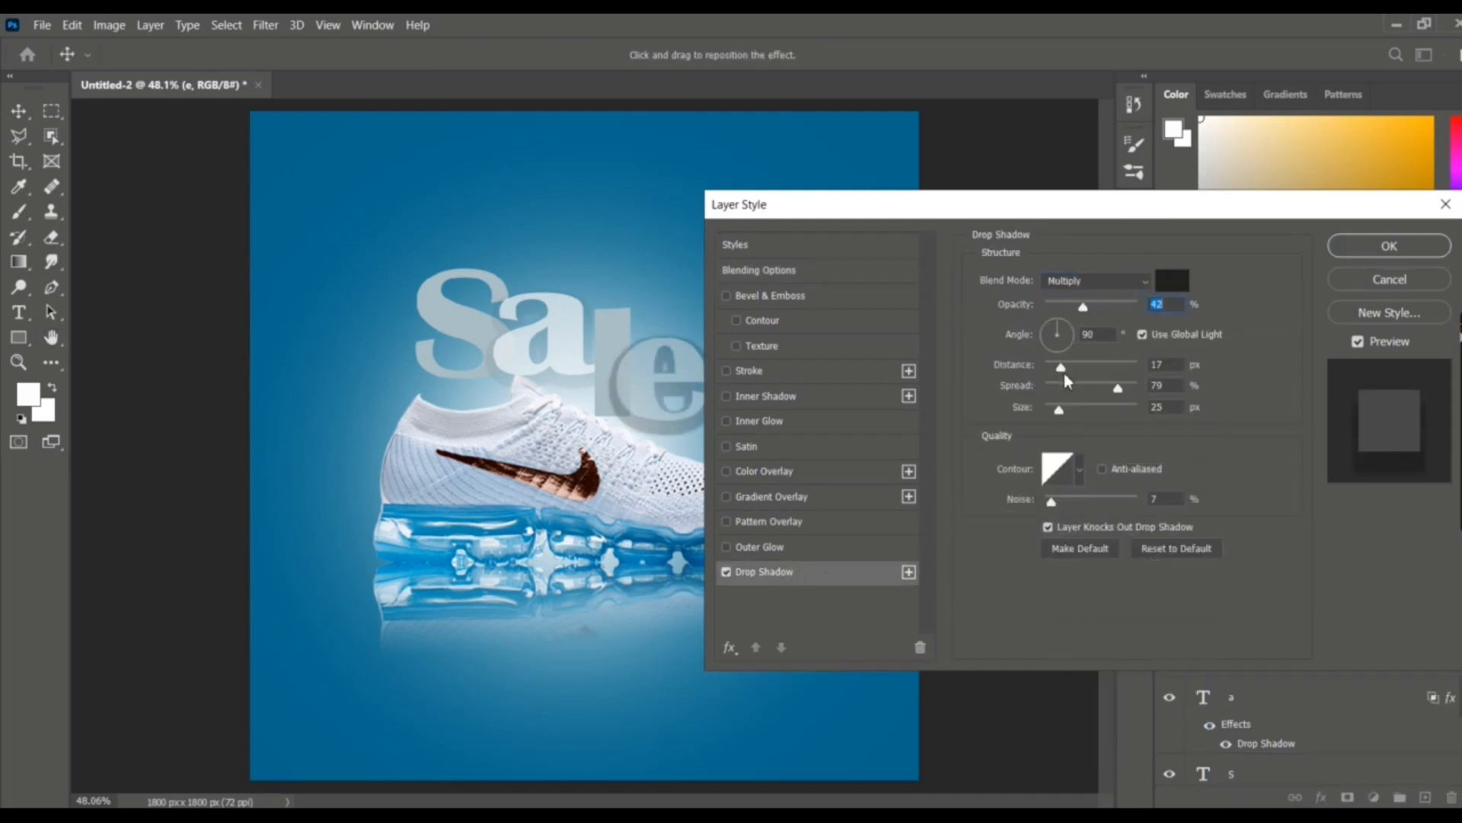
{"action": "mouse_move", "coordinate": [1065, 375]}
{"action": "left_mouse_down"}
{"action": "mouse_move", "coordinate": [1089, 388]}
{"action": "mouse_move", "coordinate": [1056, 410]}
{"action": "mouse_move", "coordinate": [1056, 370]}
{"action": "left_mouse_up"}
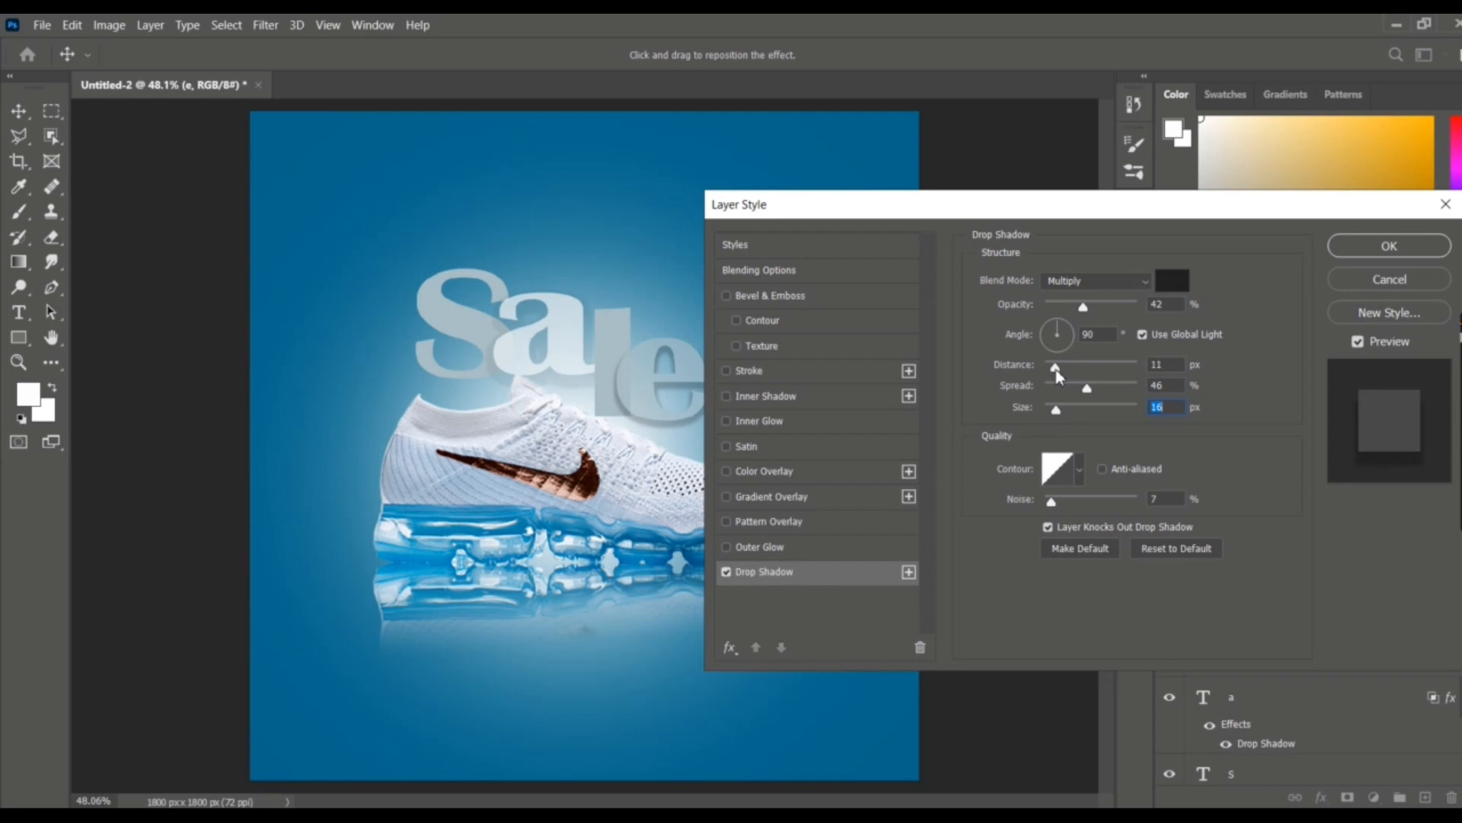
{"action": "left_click", "coordinate": [1382, 253]}
Tighten the letter a's drop shadow by adjusting its distance and size, and apply the layer style
{"action": "left_click", "coordinate": [579, 370]}
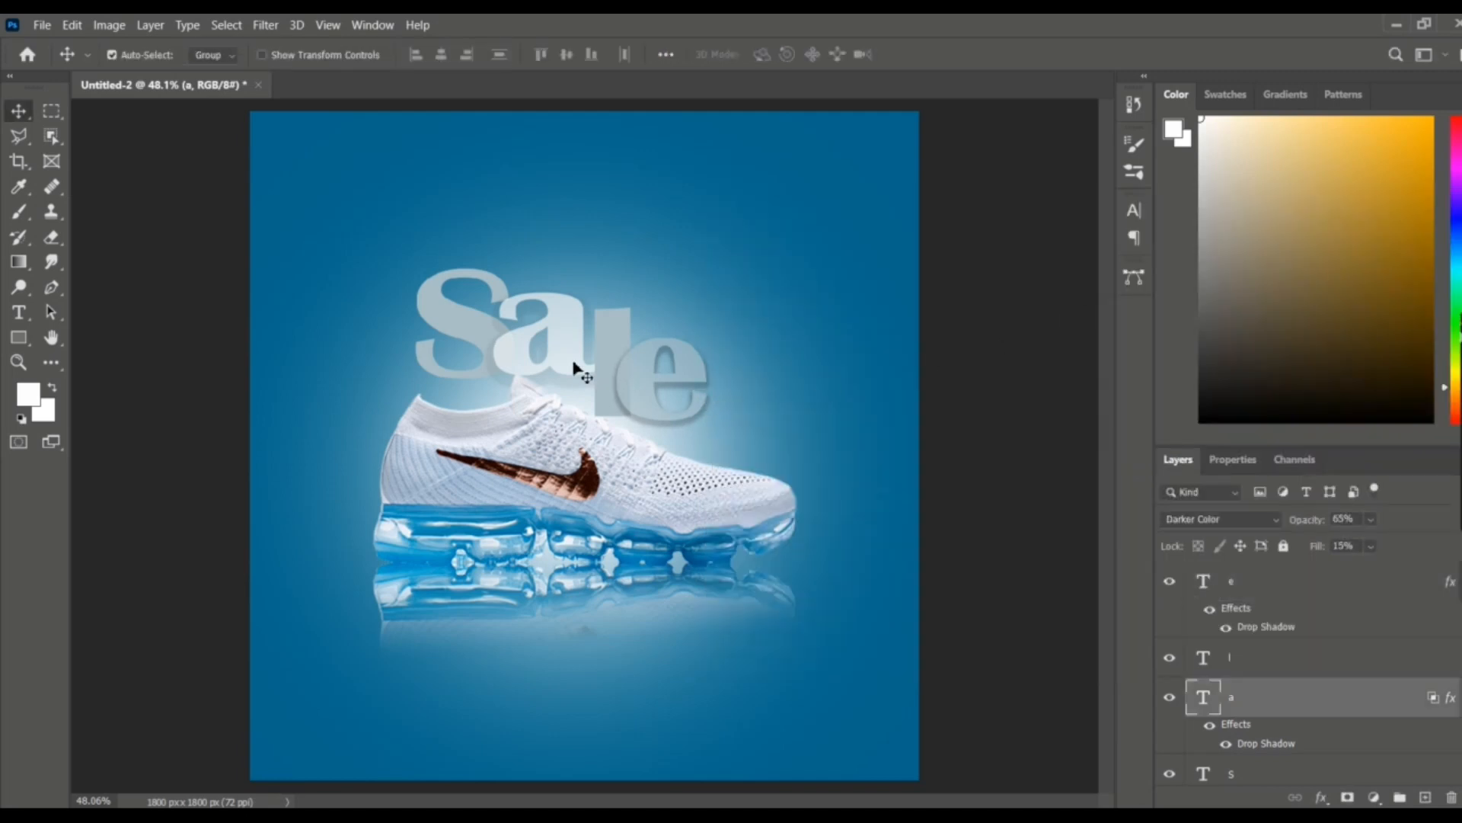
{"action": "left_click", "coordinate": [1318, 797]}
{"action": "left_click", "coordinate": [1325, 620]}
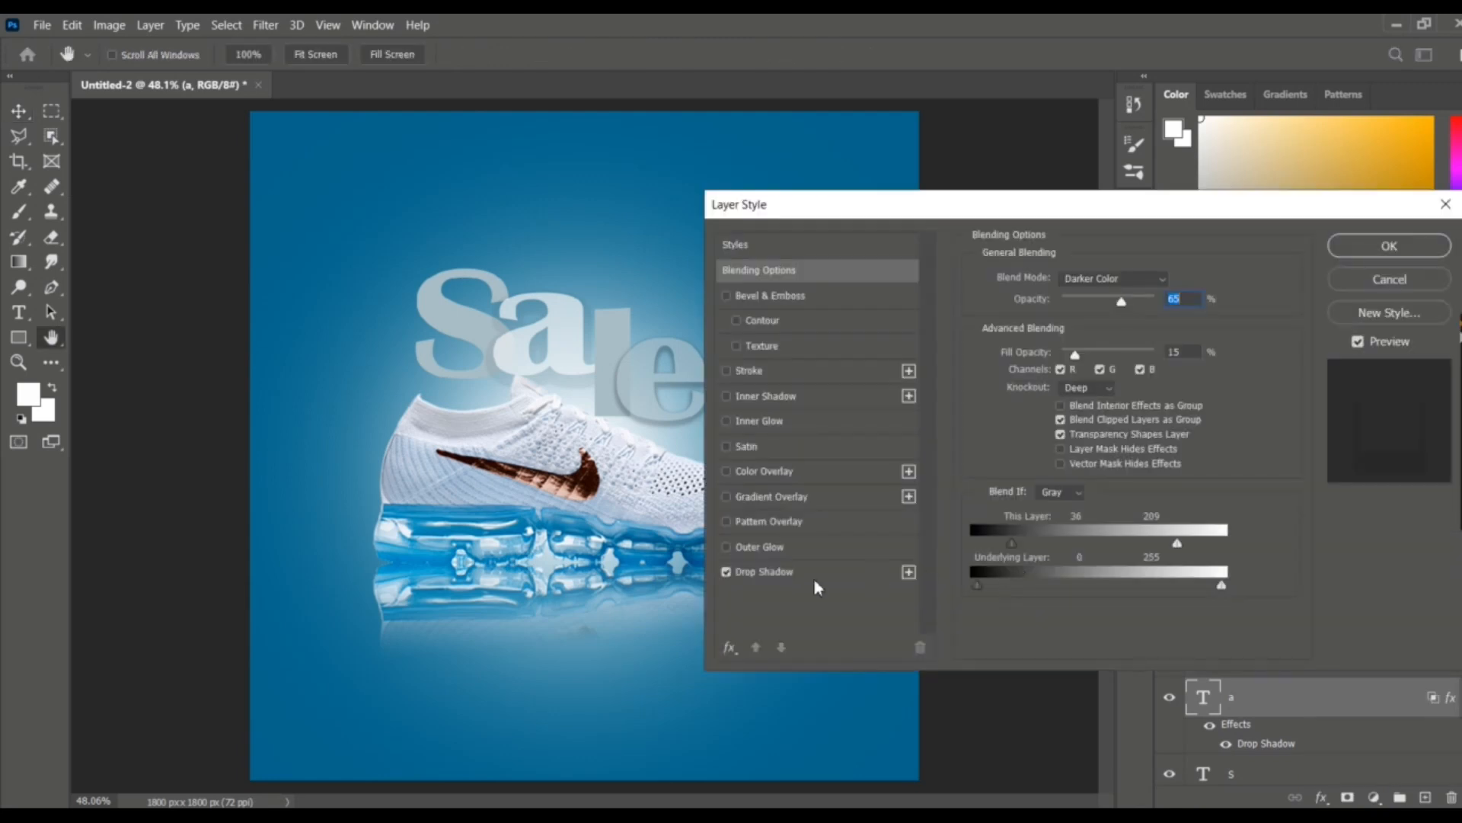
{"action": "left_click", "coordinate": [761, 573]}
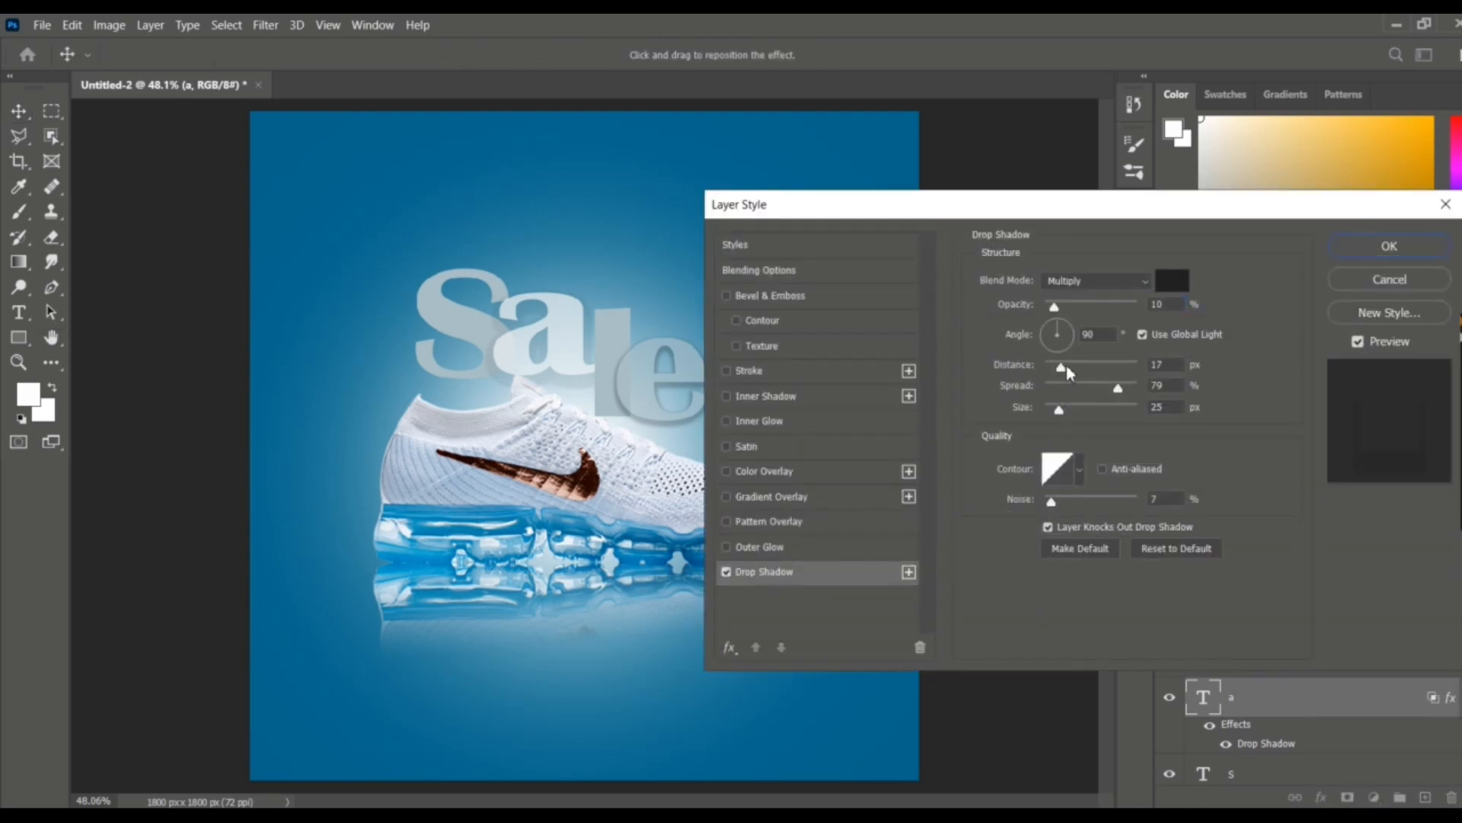
{"action": "left_click_drag", "start_coordinate": [1062, 367], "coordinate": [1061, 412]}
{"action": "left_click", "coordinate": [1386, 246]}
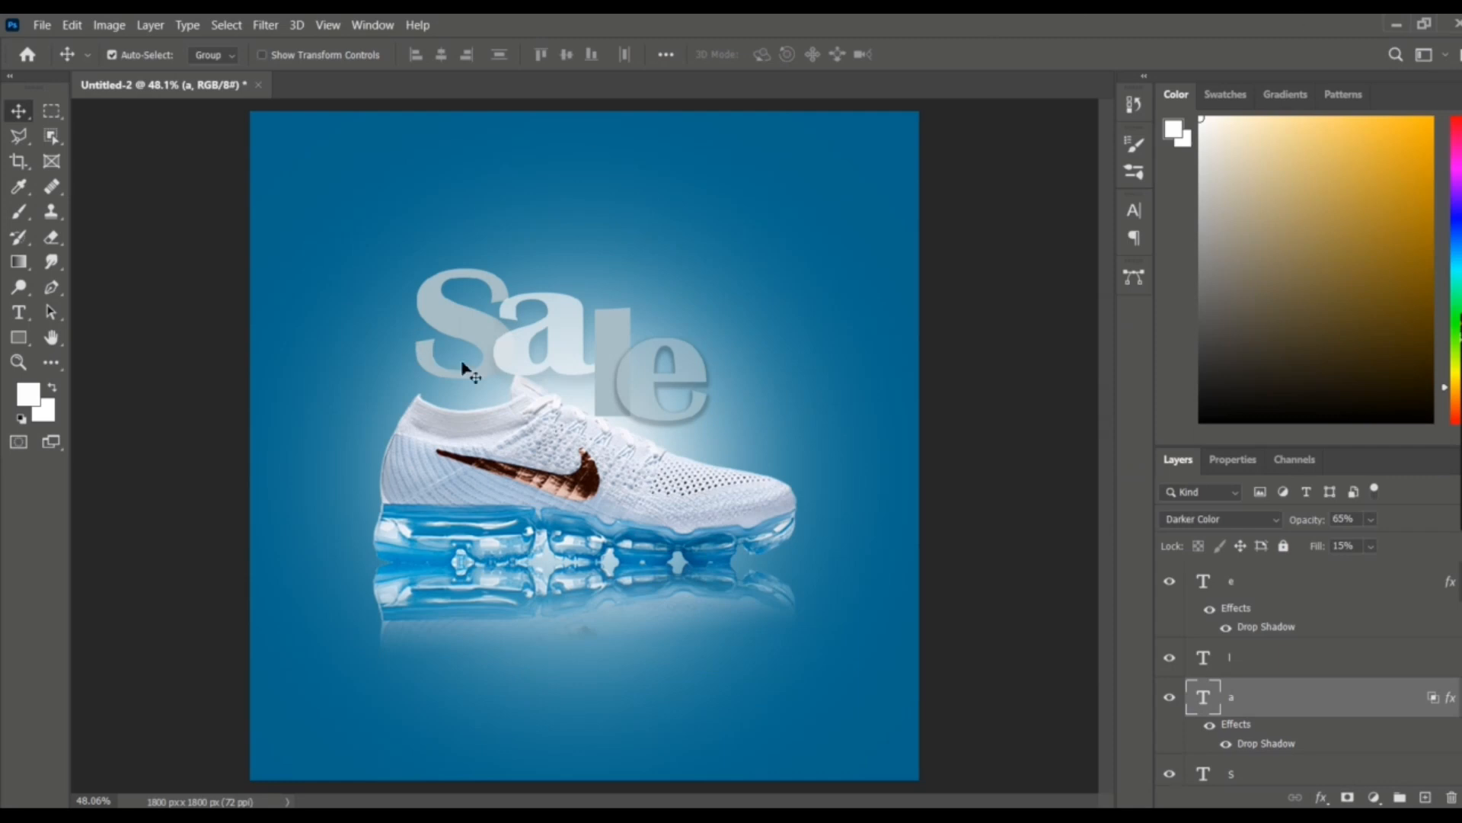
Group the Sale letters and move the group beneath both shoe layers in the layer stack
{"action": "left_click_drag", "start_coordinate": [370, 267], "coordinate": [699, 414]}
{"action": "scroll", "coordinate": [1245, 661], "scroll_direction": "up", "scroll_amount": 3}
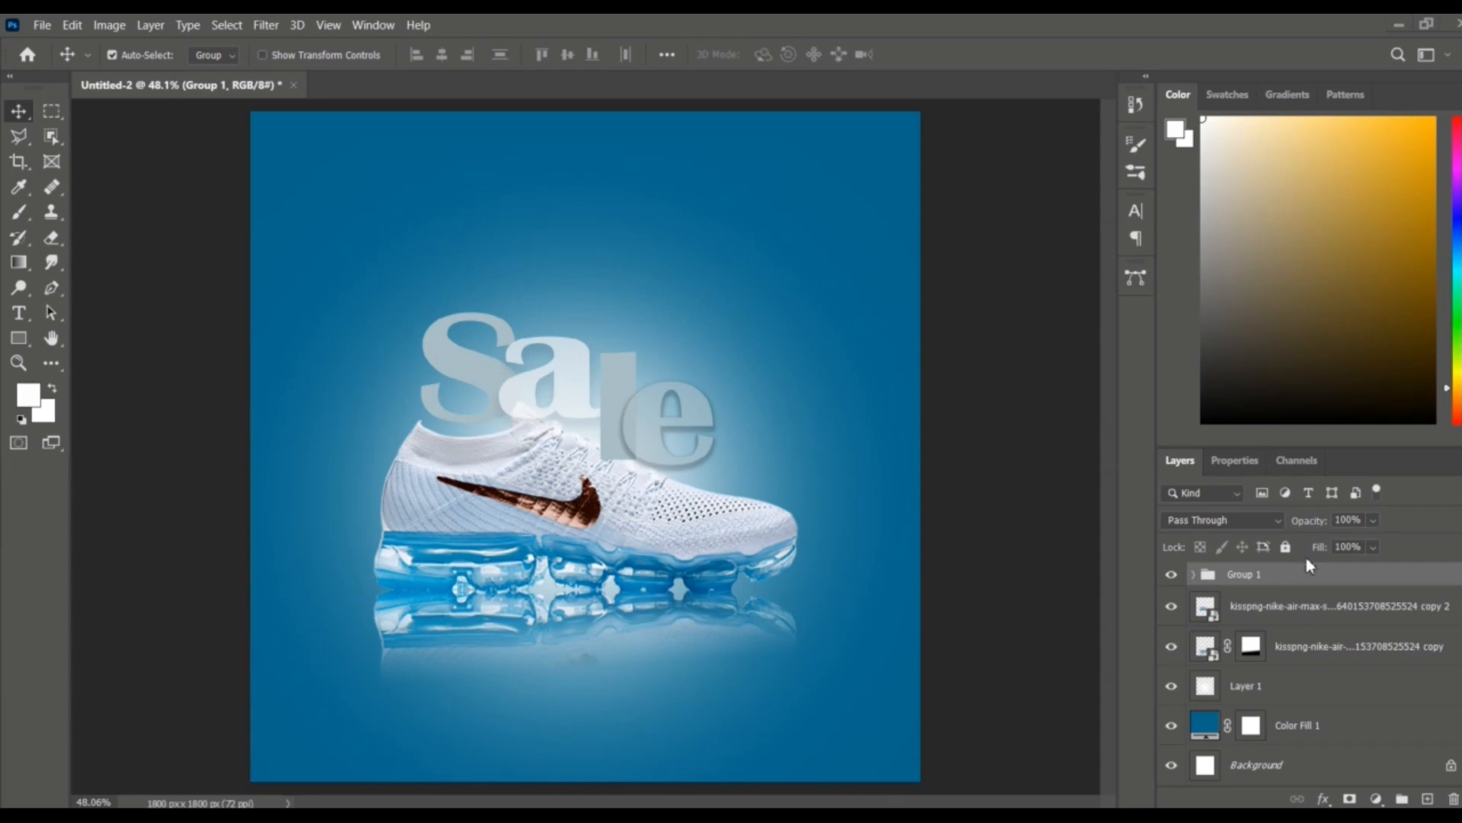
{"action": "left_click_drag", "start_coordinate": [1309, 565], "coordinate": [1239, 660]}
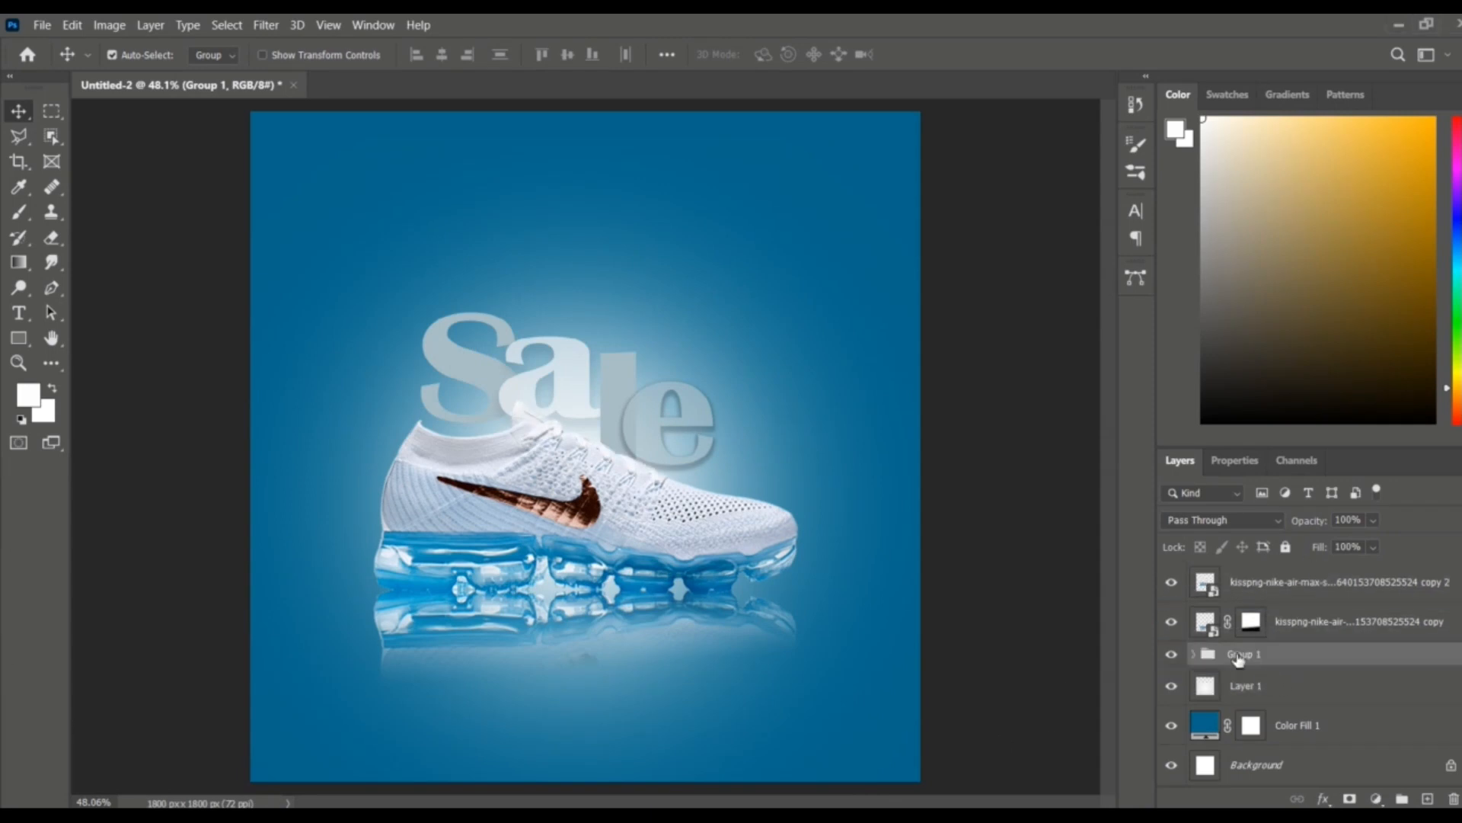
Add the text SUPER in Britannic Bold at 72 pt above the Sale letters
{"action": "left_click", "coordinate": [19, 314]}
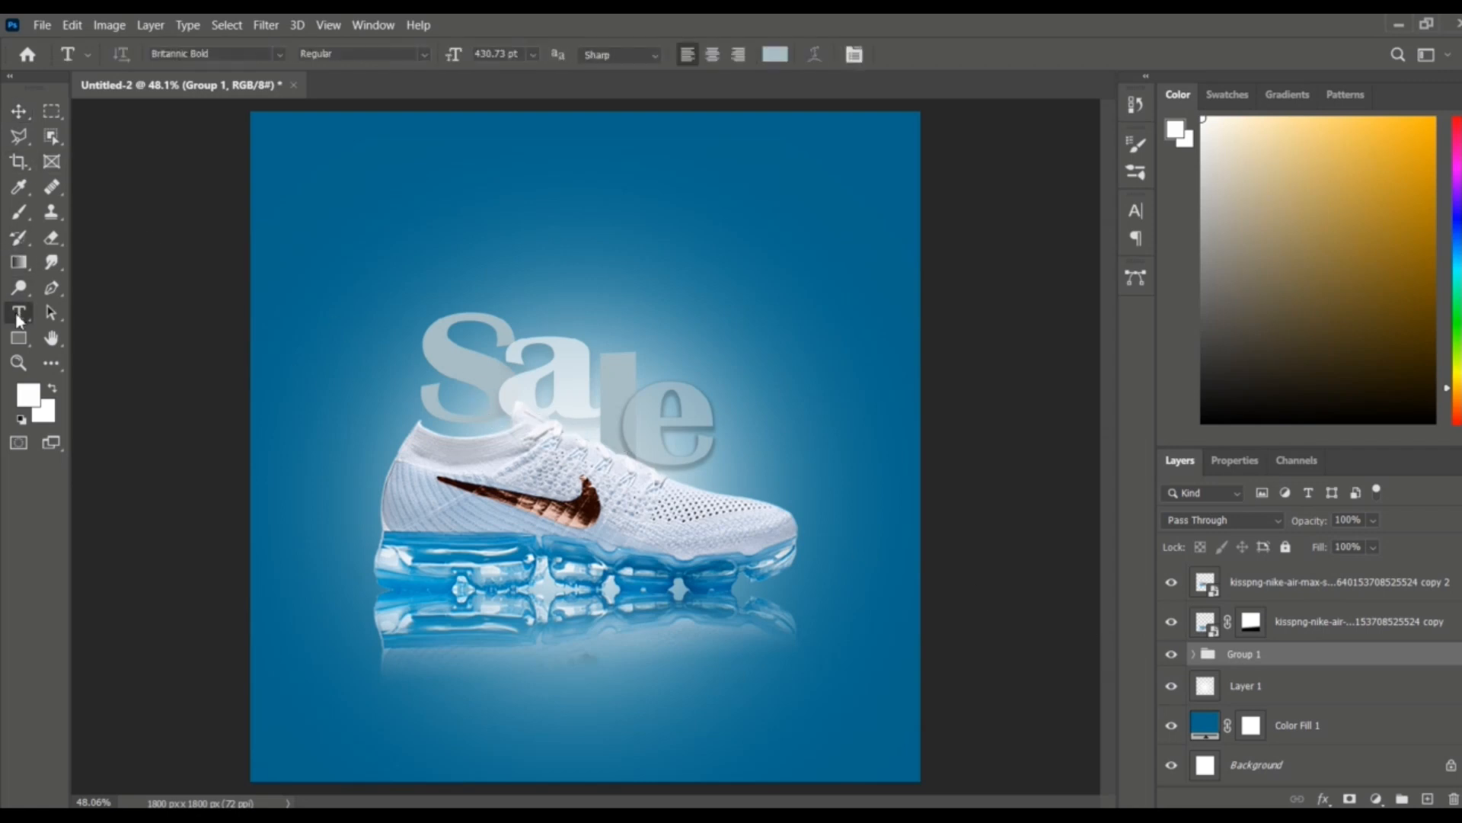
{"action": "left_click", "coordinate": [503, 261]}
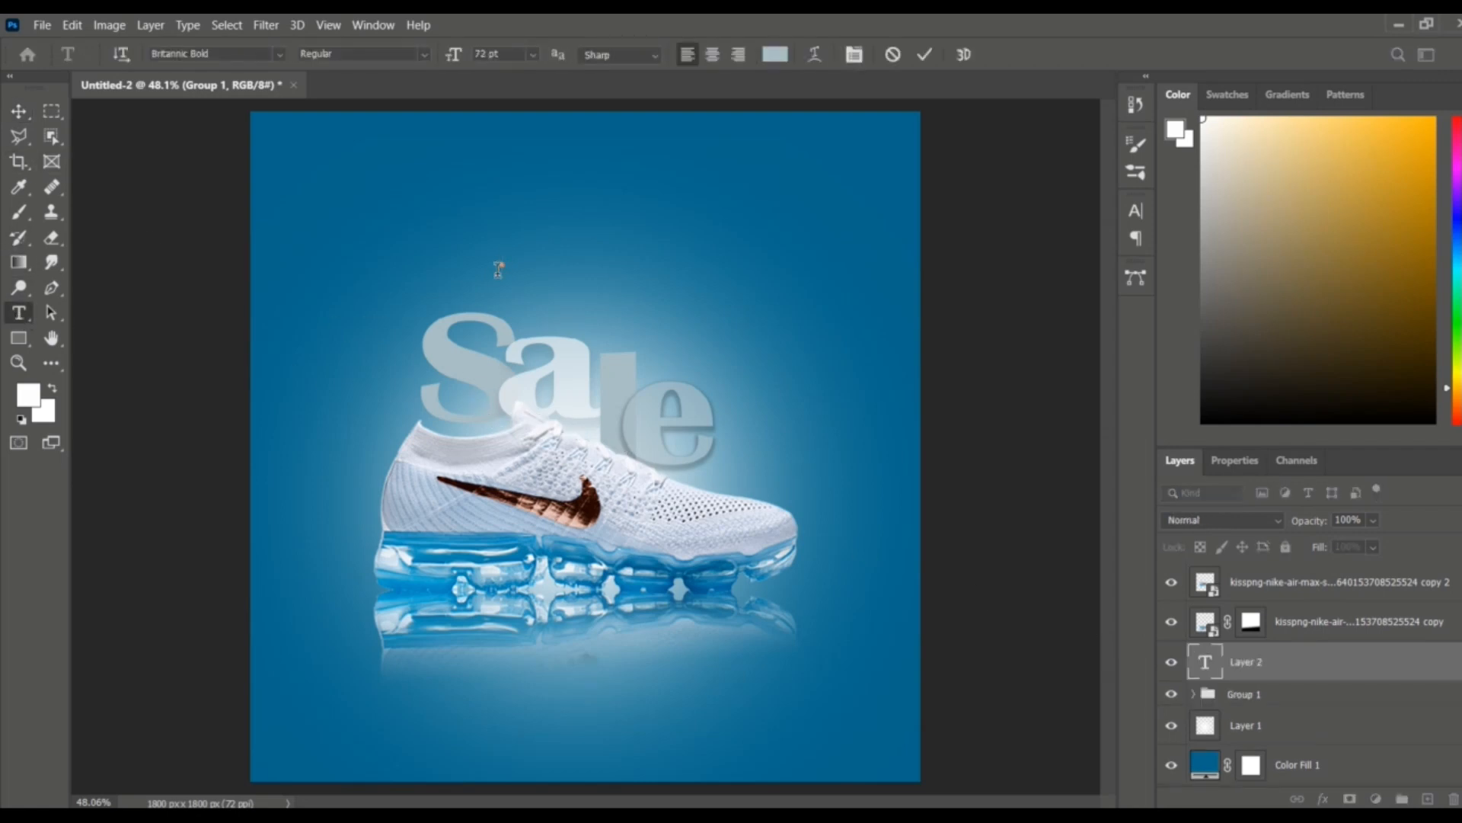
{"action": "type", "text": "sUPER"}
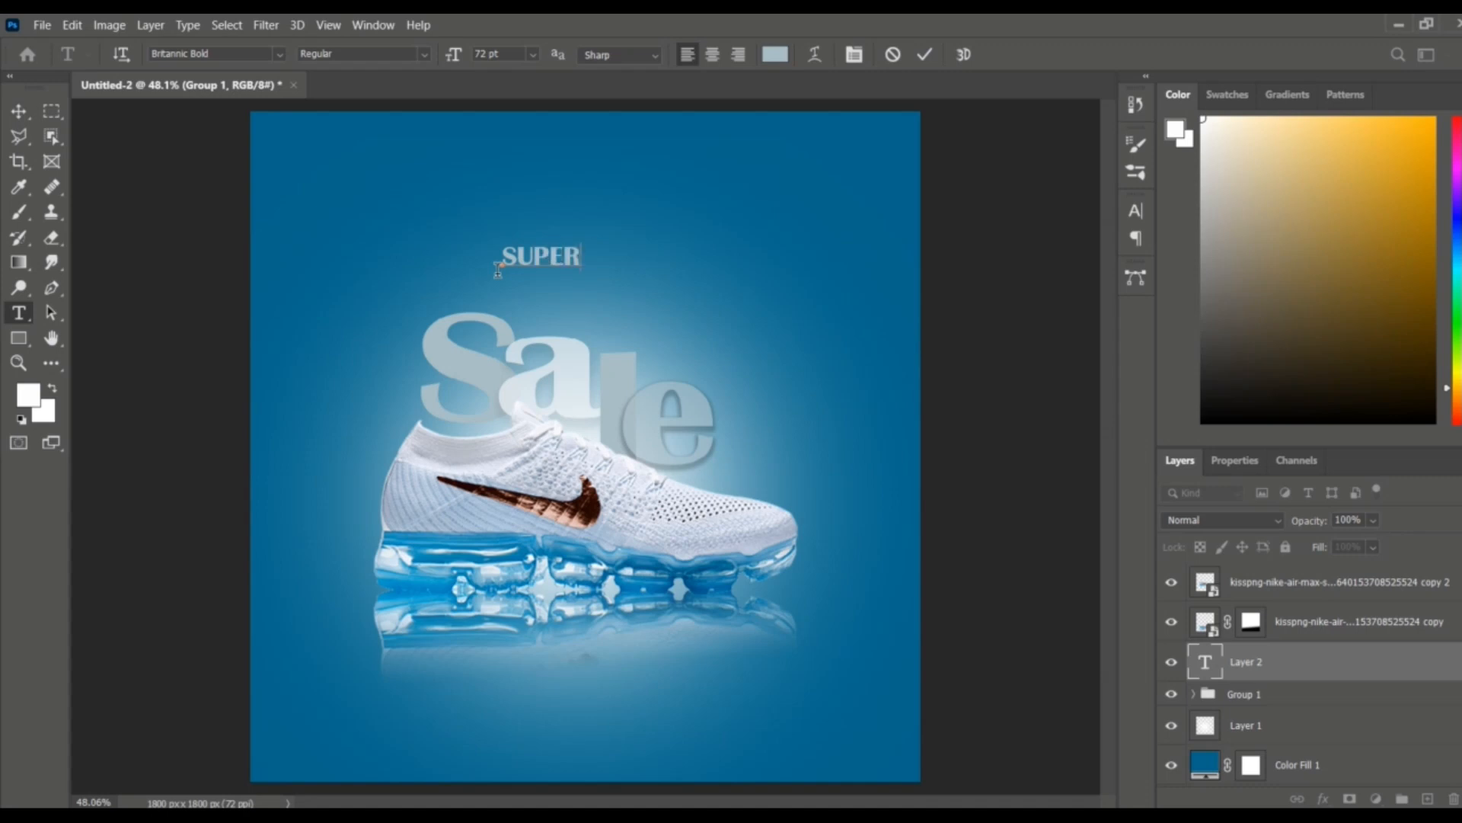
{"action": "left_click", "coordinate": [21, 114]}
Recolor the SUPER text white and place it, slightly widened, directly above the letter a in Sale
{"action": "double_click", "coordinate": [542, 261]}
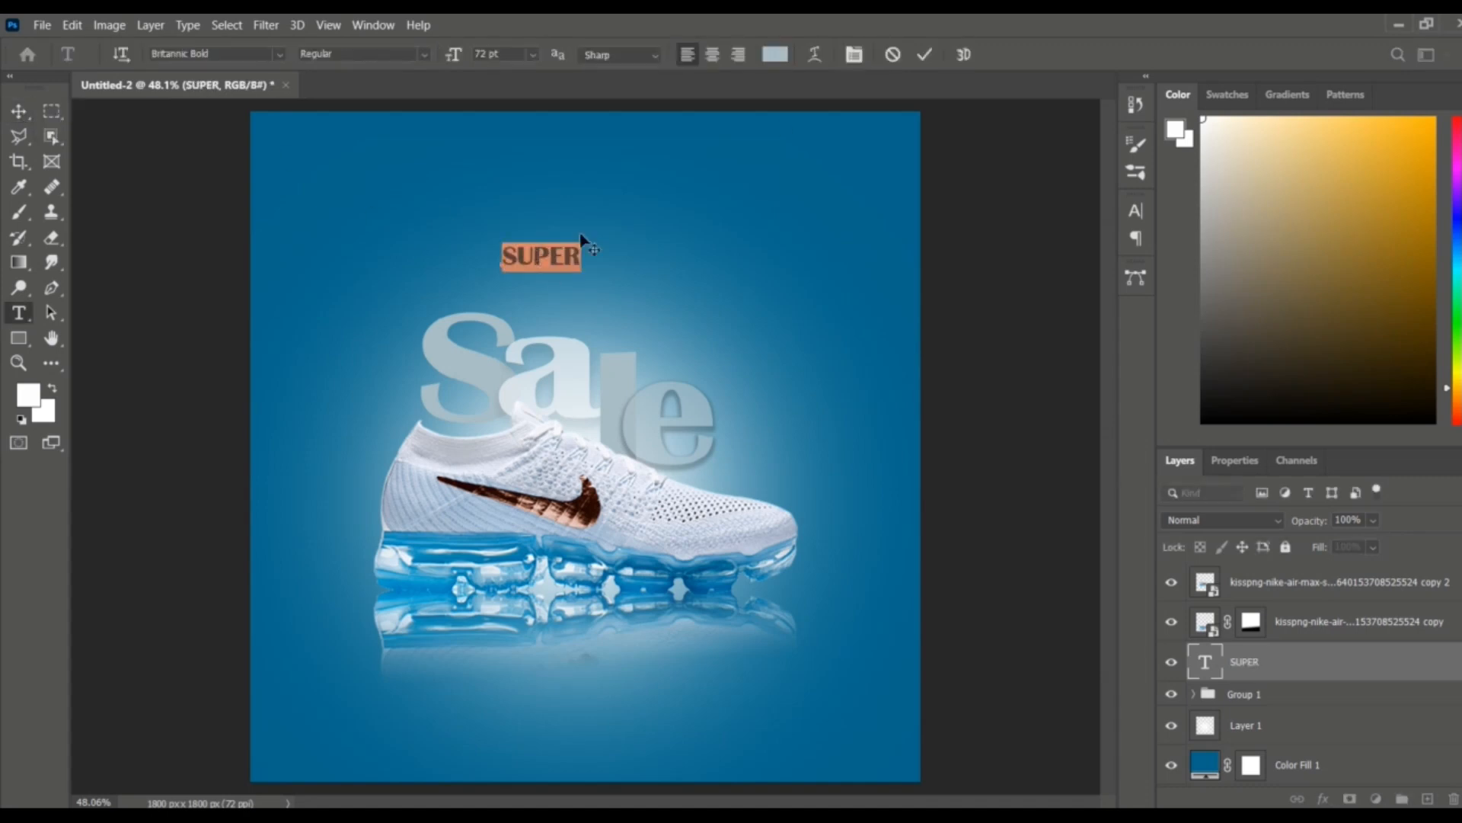
{"action": "left_click", "coordinate": [775, 54]}
{"action": "left_click_drag", "start_coordinate": [227, 206], "coordinate": [187, 145]}
{"action": "left_click", "coordinate": [598, 142]}
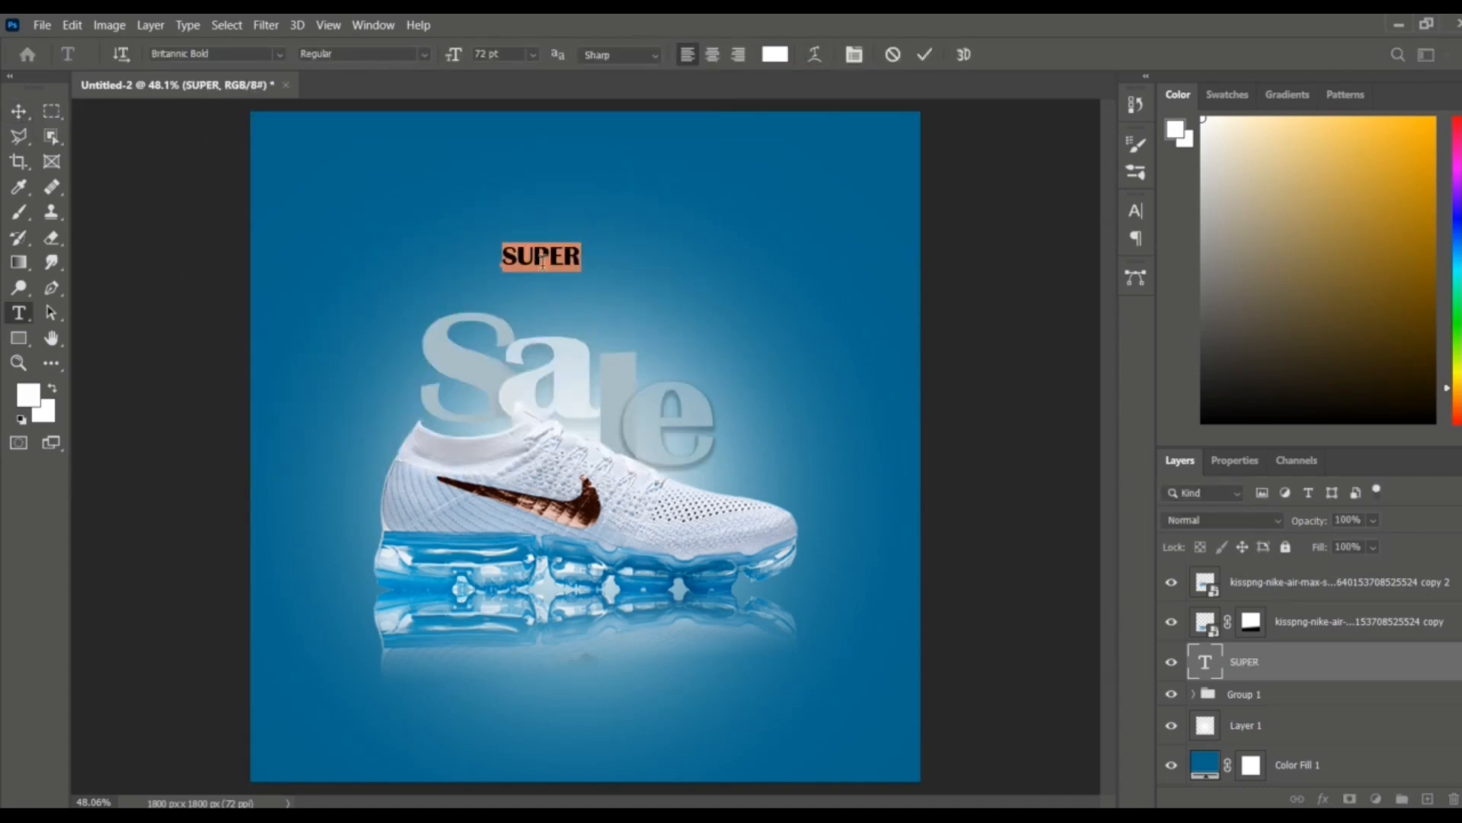
{"action": "left_click_drag", "start_coordinate": [576, 267], "coordinate": [557, 319]}
{"action": "left_click", "coordinate": [19, 110]}
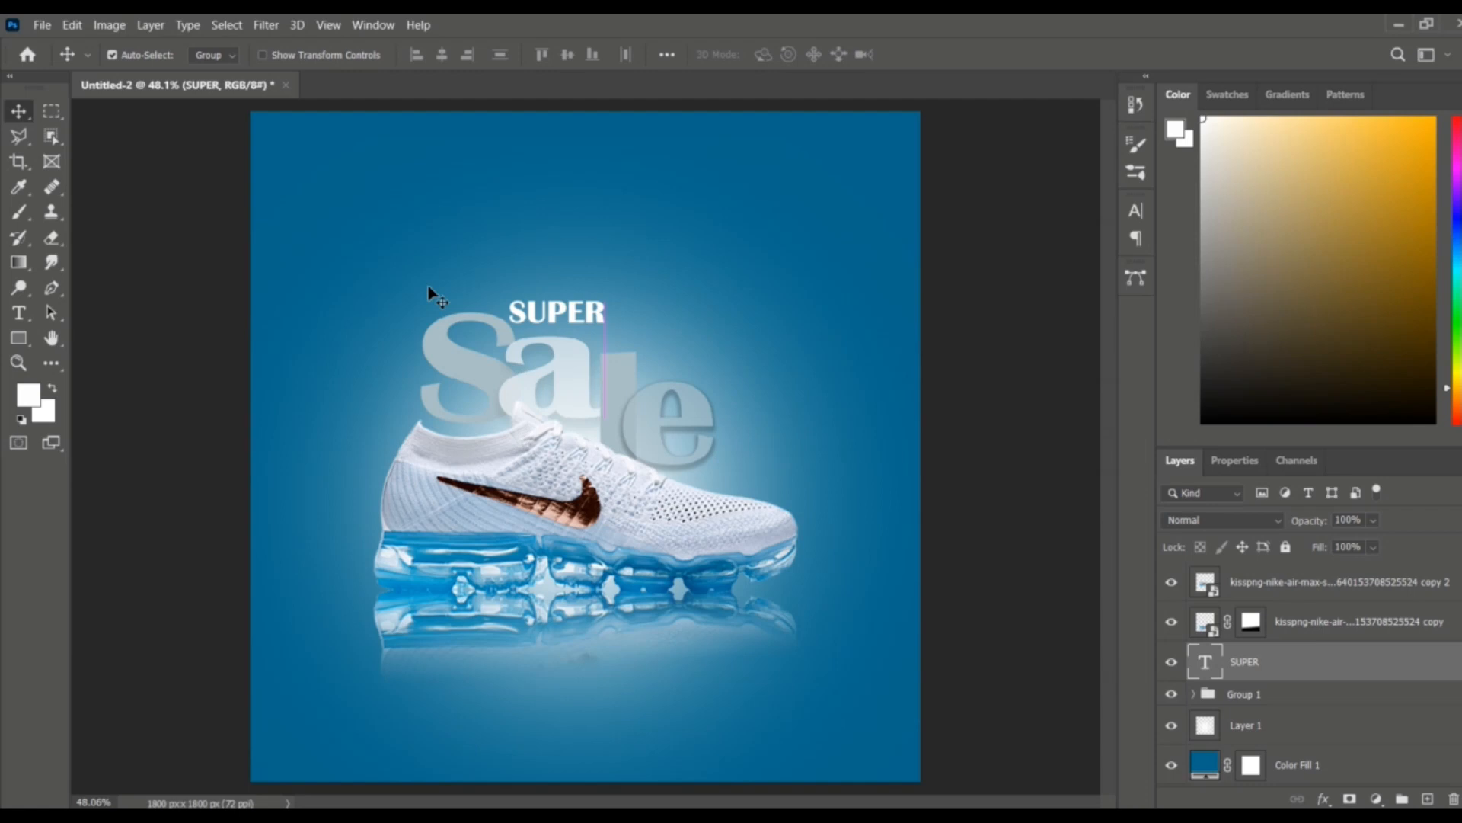
Add the two-line white text LOGO HERE at 72 pt and position it in the poster's upper-left corner
{"action": "left_click", "coordinate": [19, 312]}
{"action": "left_click", "coordinate": [276, 180]}
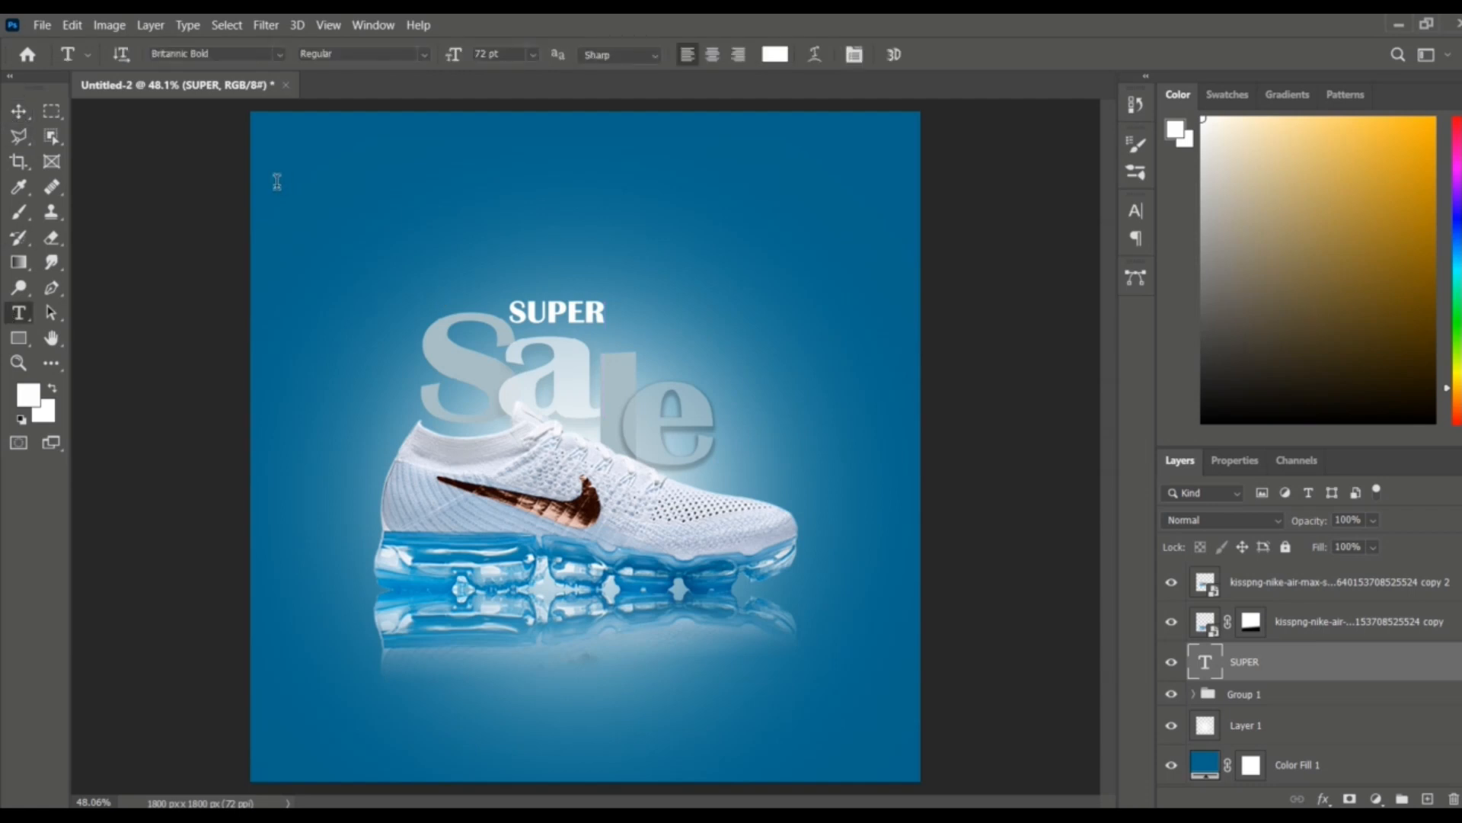
{"action": "type", "text": "LOGO"}
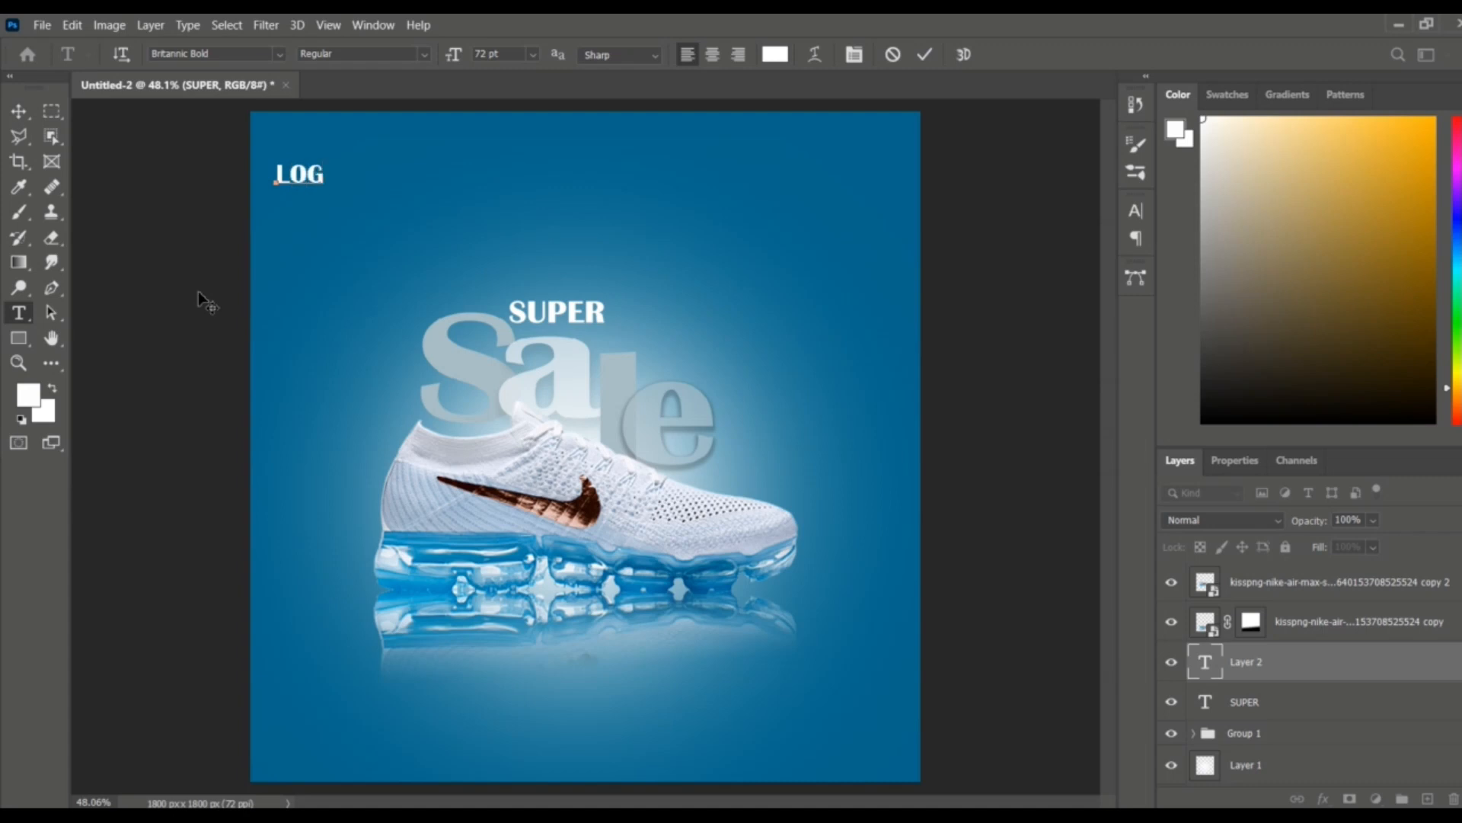
{"action": "key", "text": "Return"}
{"action": "type", "text": "HERE"}
{"action": "left_click", "coordinate": [19, 111]}
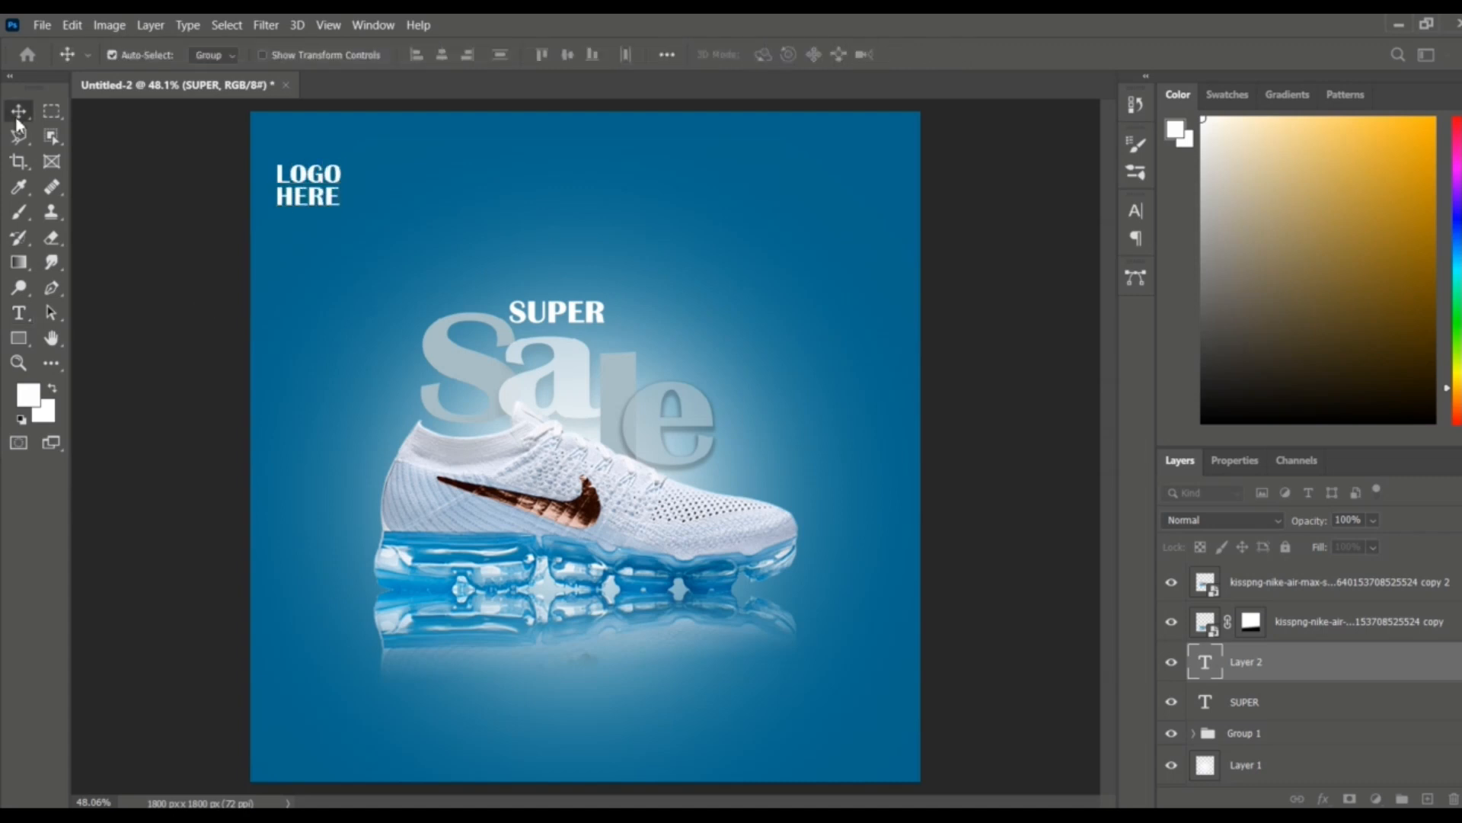
{"action": "left_click_drag", "start_coordinate": [302, 197], "coordinate": [295, 163]}
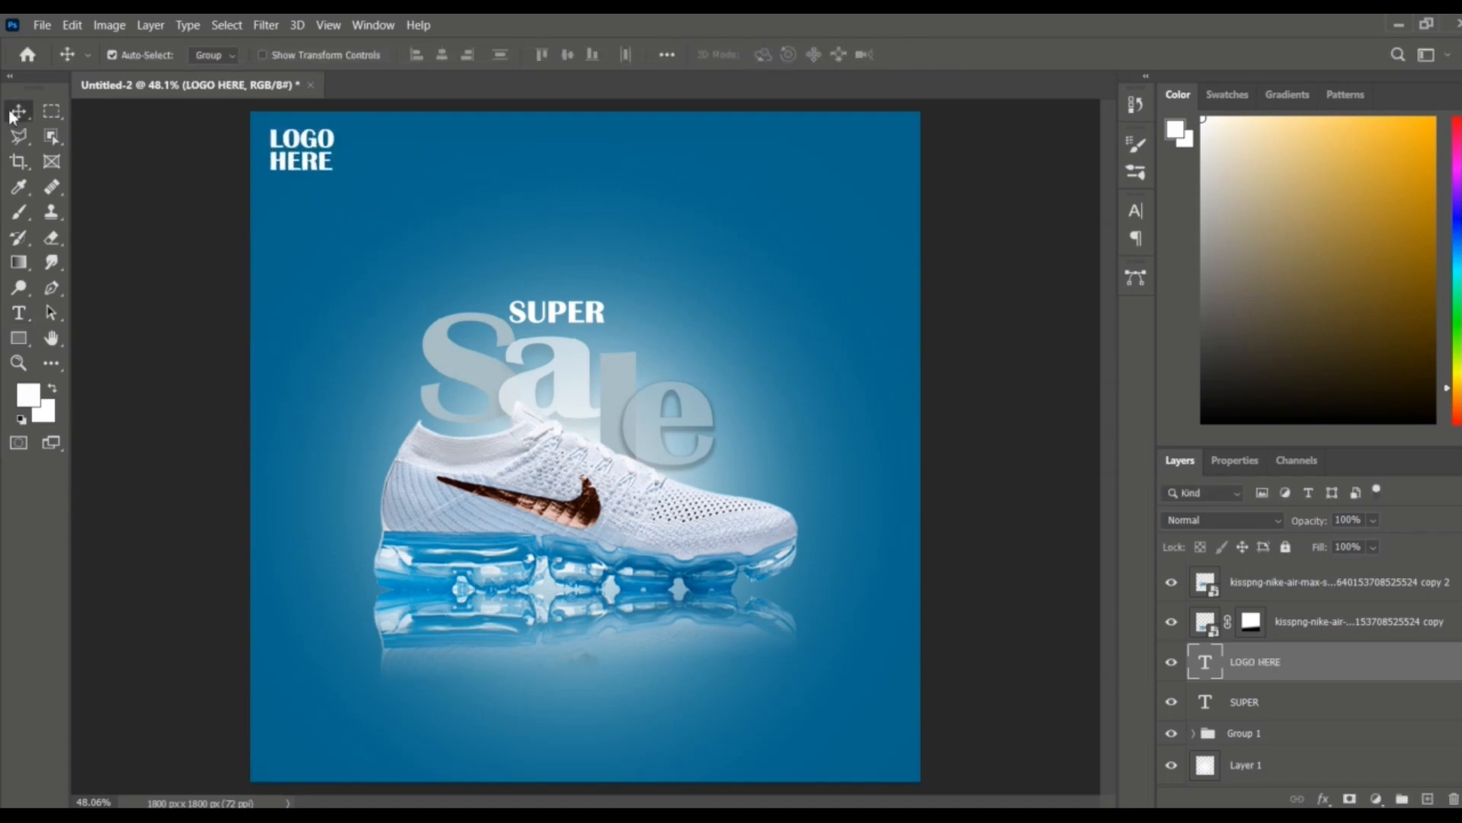
{"action": "left_click", "coordinate": [130, 291]}
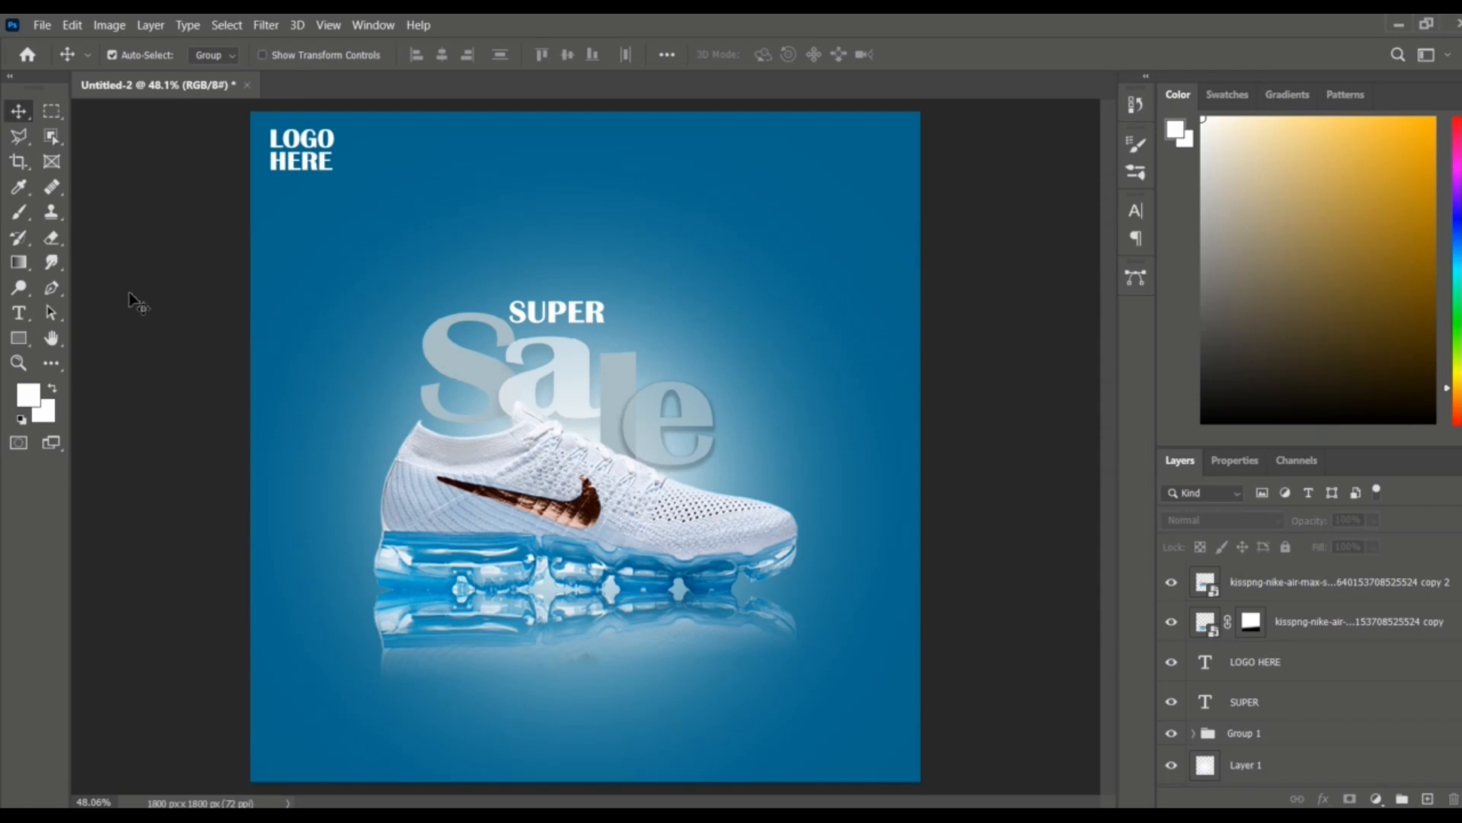
Draw a white rounded rectangle about 283 by 87 px with 10 px corners near the poster's lower-right corner
{"action": "right_click", "coordinate": [19, 337]}
{"action": "left_click", "coordinate": [85, 354]}
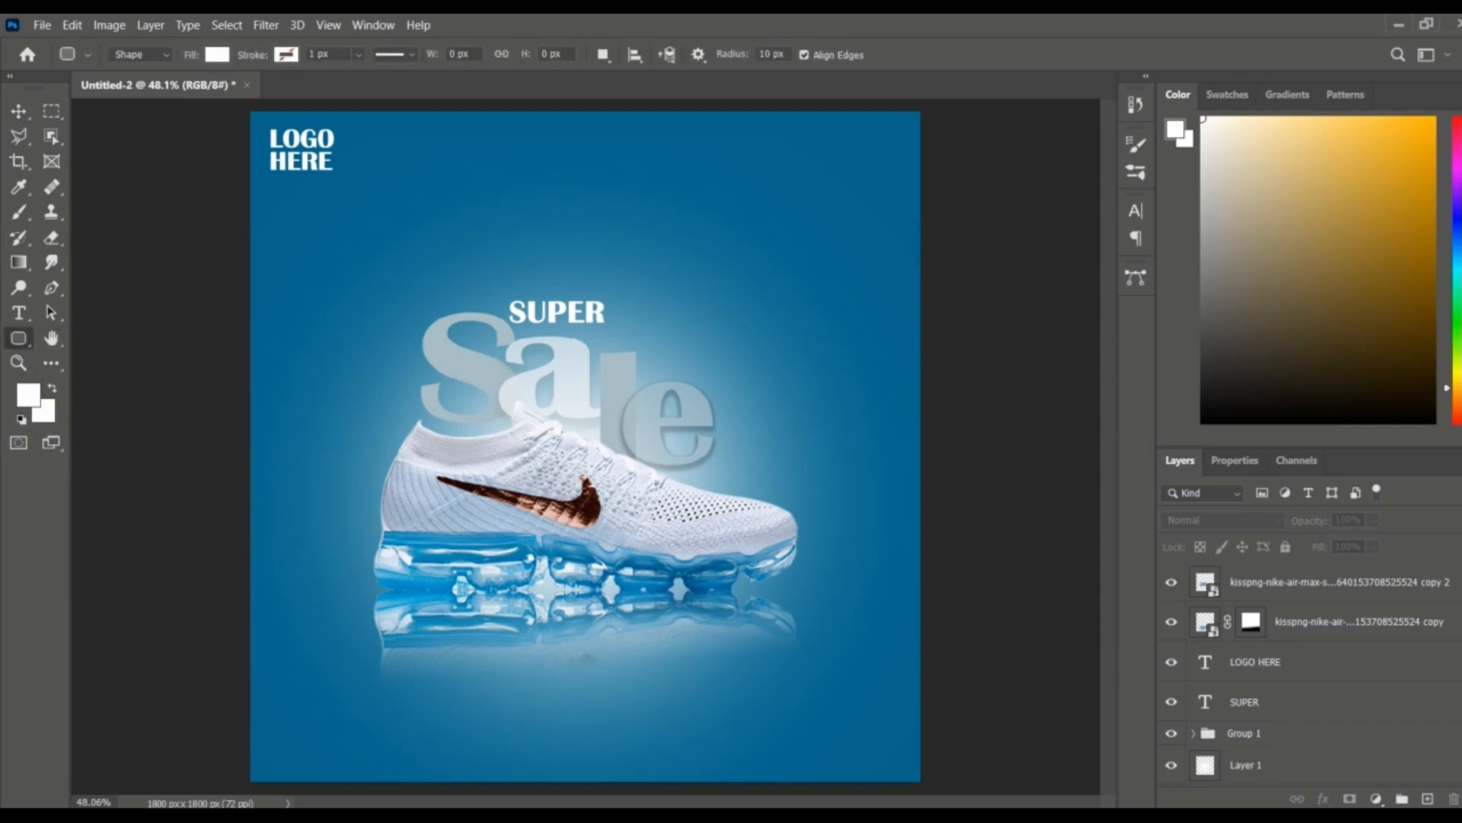
{"action": "left_click_drag", "start_coordinate": [743, 719], "coordinate": [854, 753]}
{"action": "key", "text": "v"}
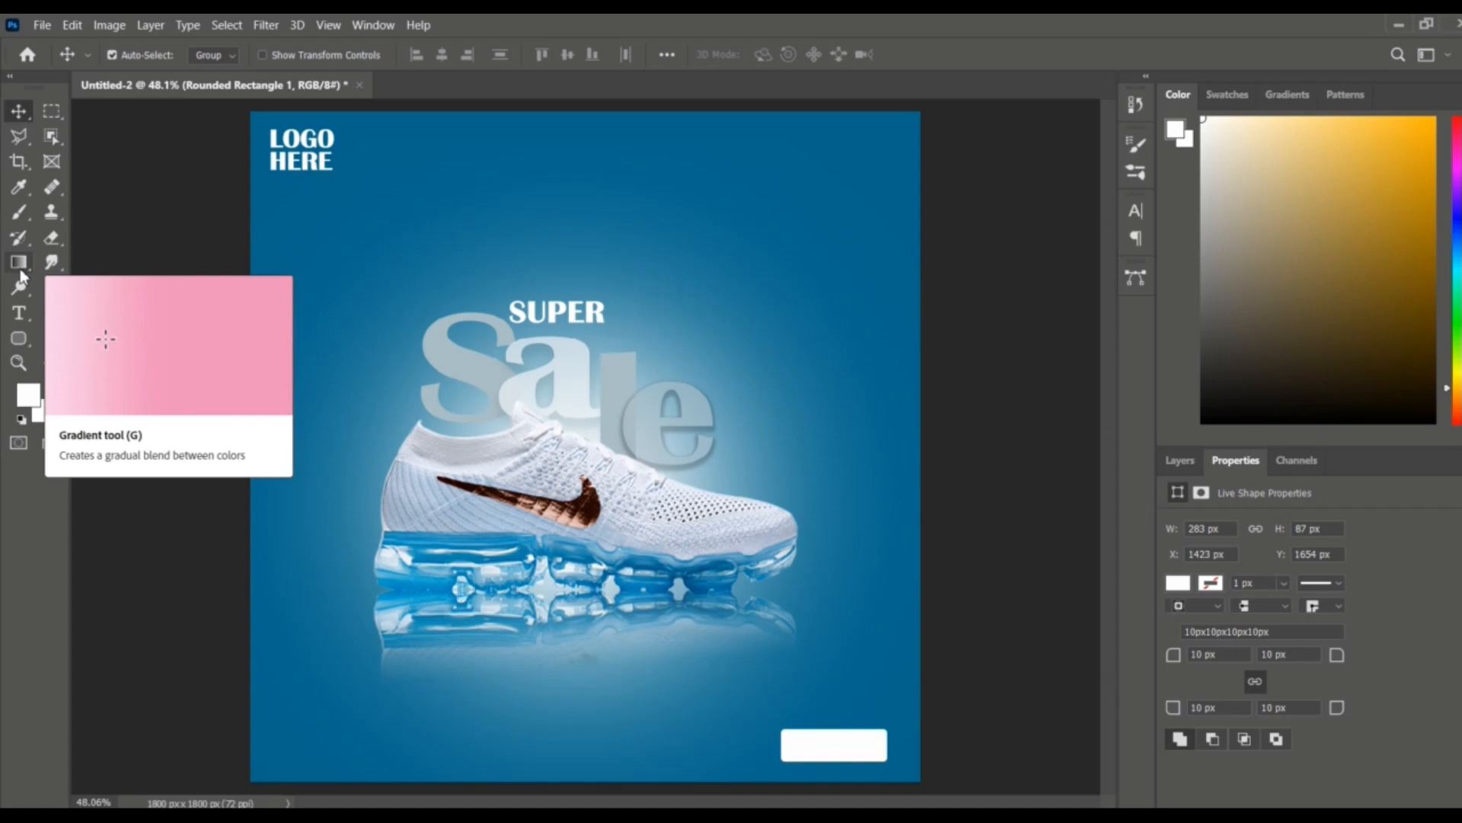
Add the text ODDER NOW in Britannic Bold below the shoe, then narrow it and reduce it to 64.33 pt
{"action": "left_click", "coordinate": [18, 313]}
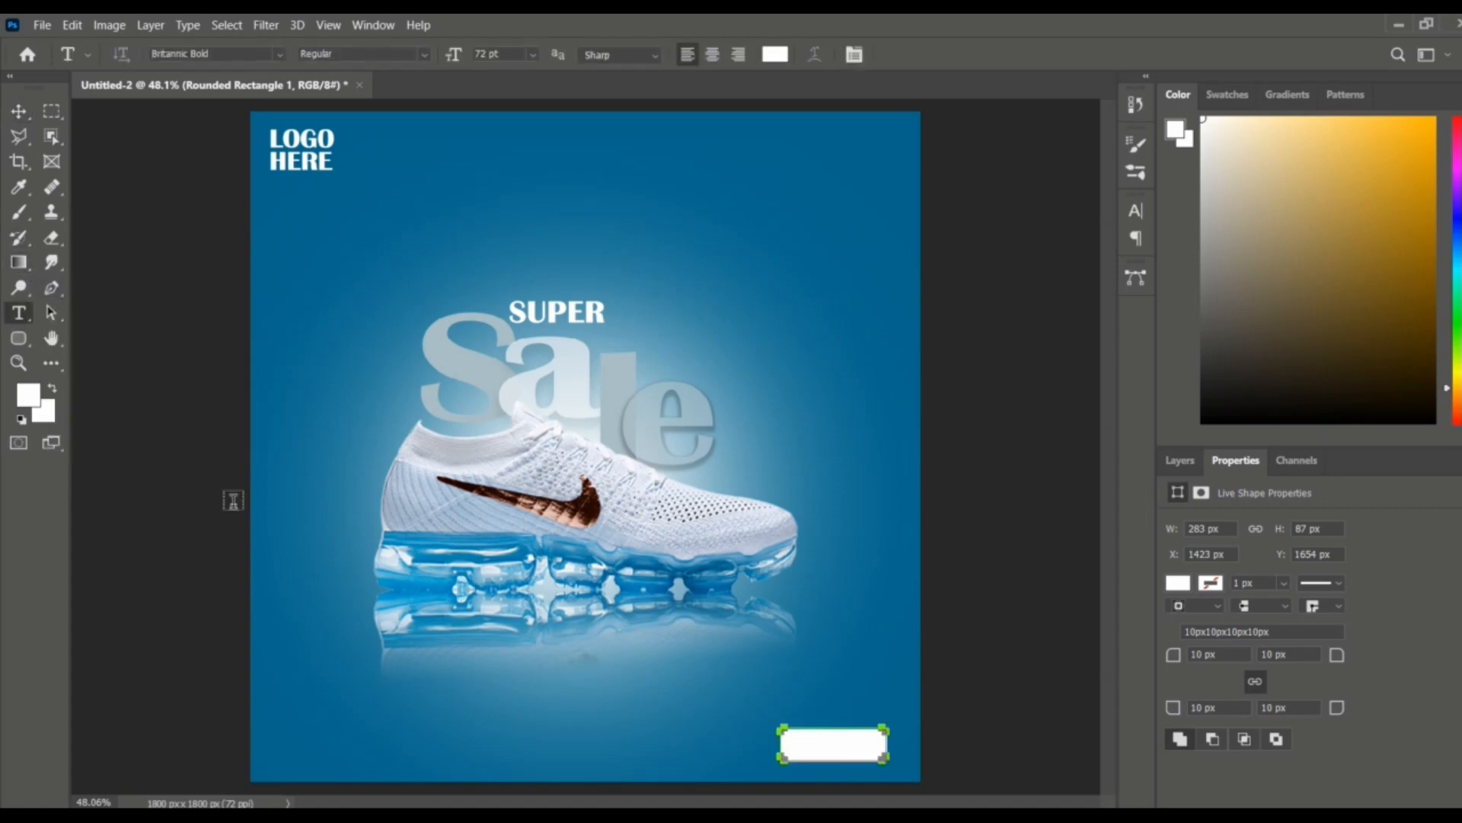
{"action": "left_click", "coordinate": [458, 720]}
{"action": "type", "text": "0"}
{"action": "type", "text": "DD"}
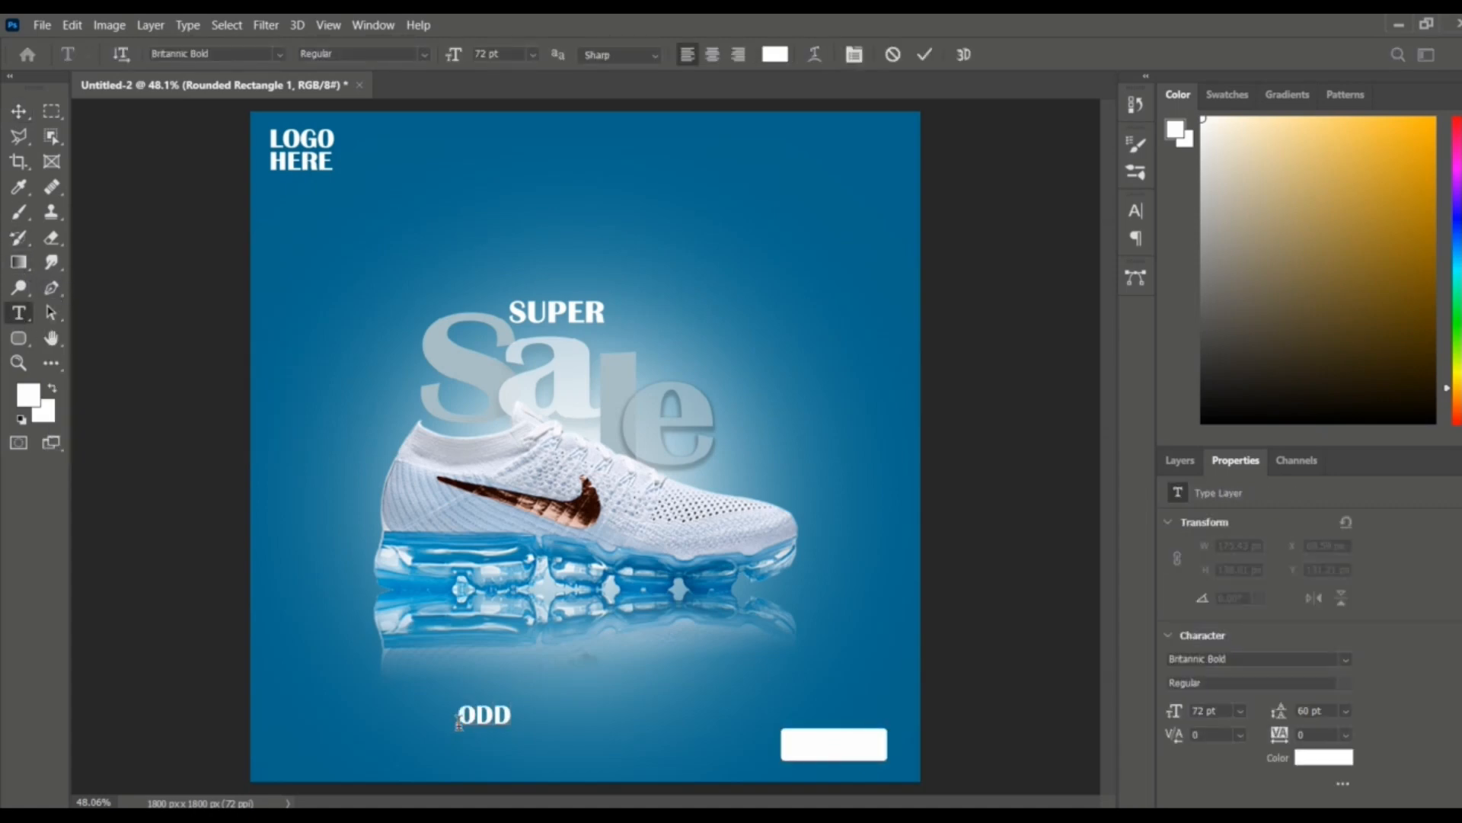
{"action": "type", "text": "ER NOW"}
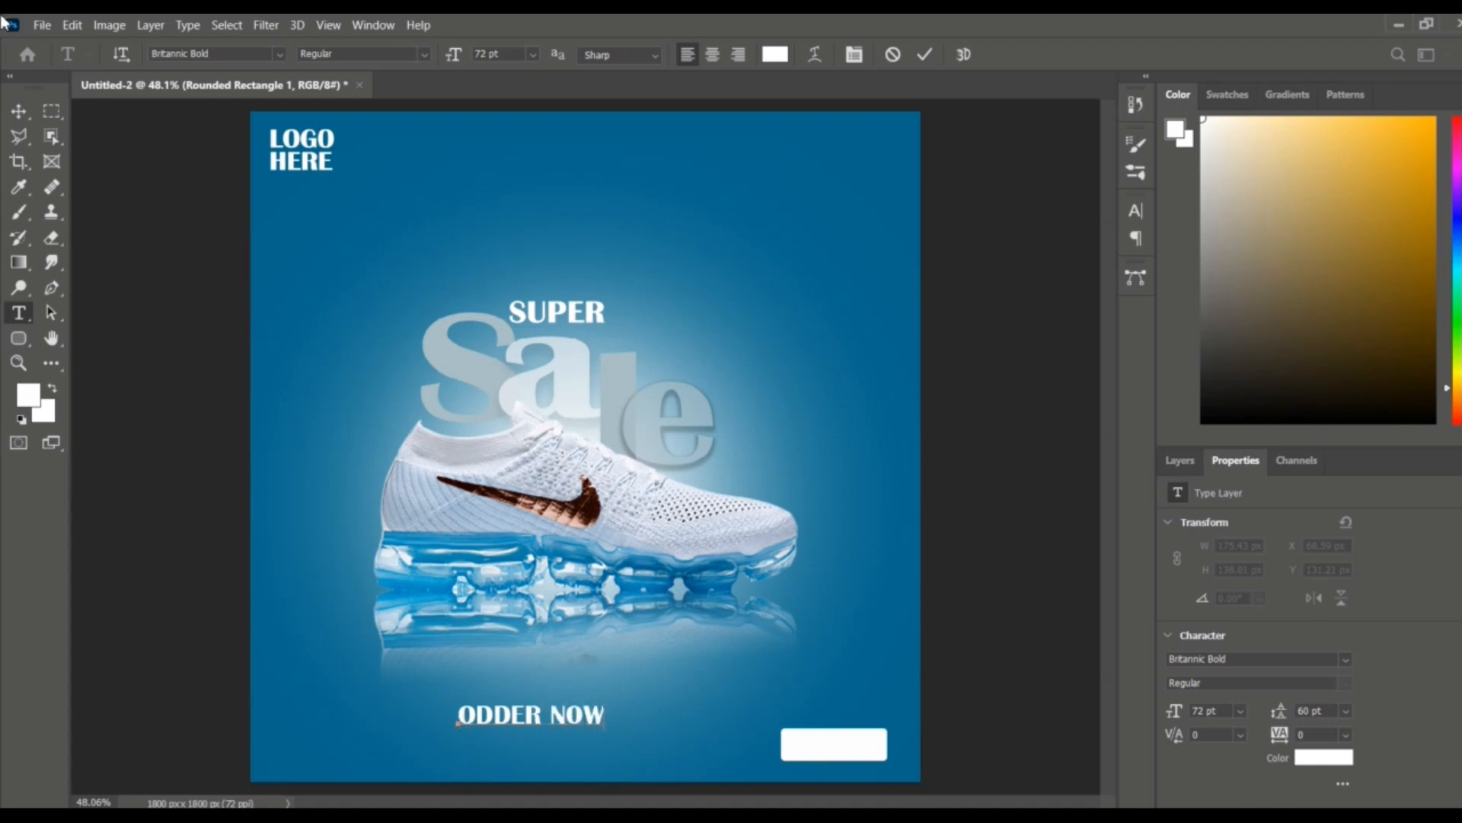
{"action": "left_click", "coordinate": [18, 111]}
{"action": "double_click", "coordinate": [598, 717]}
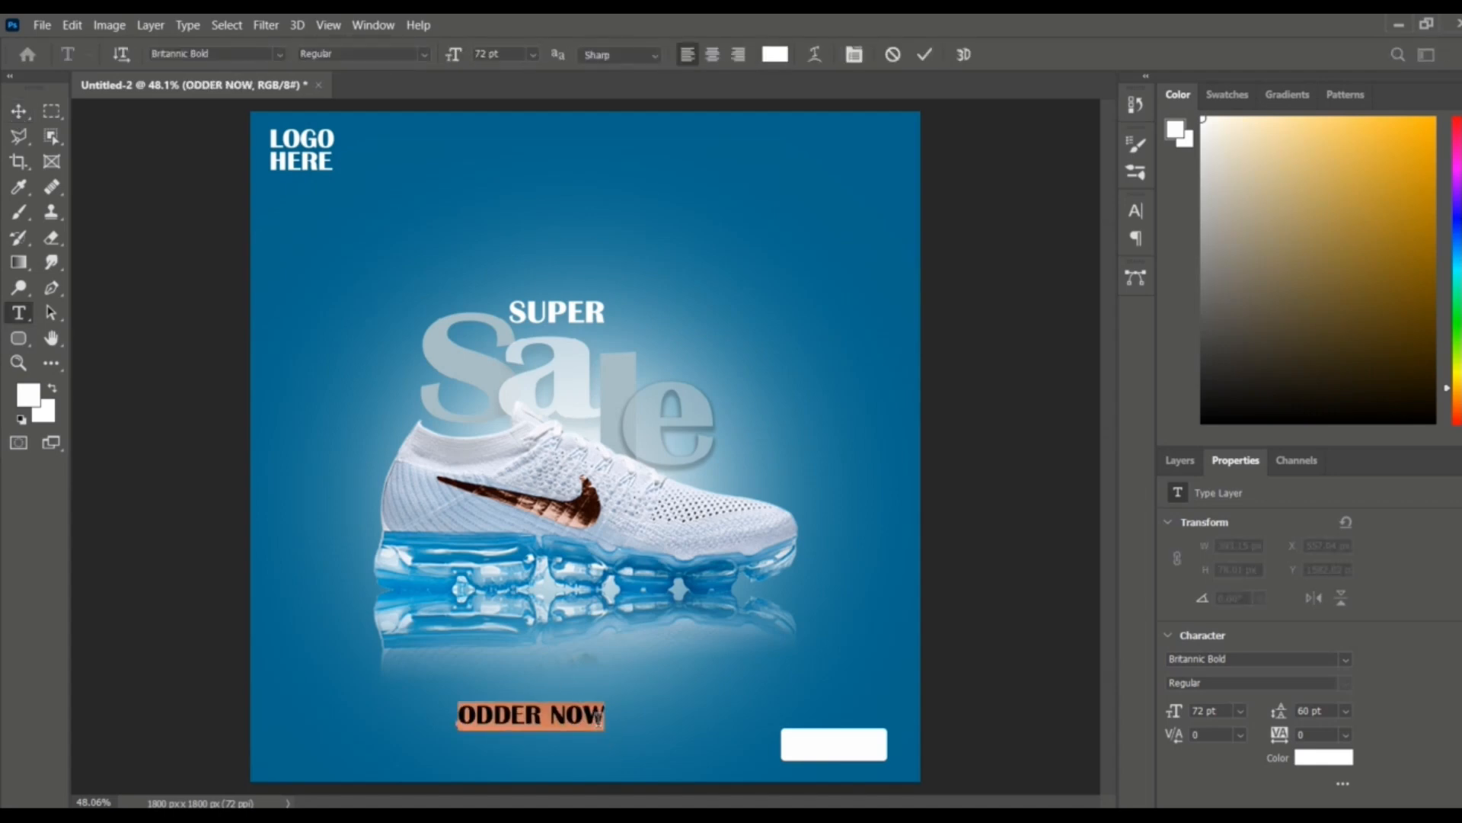
{"action": "left_click_drag", "start_coordinate": [605, 730], "coordinate": [543, 729]}
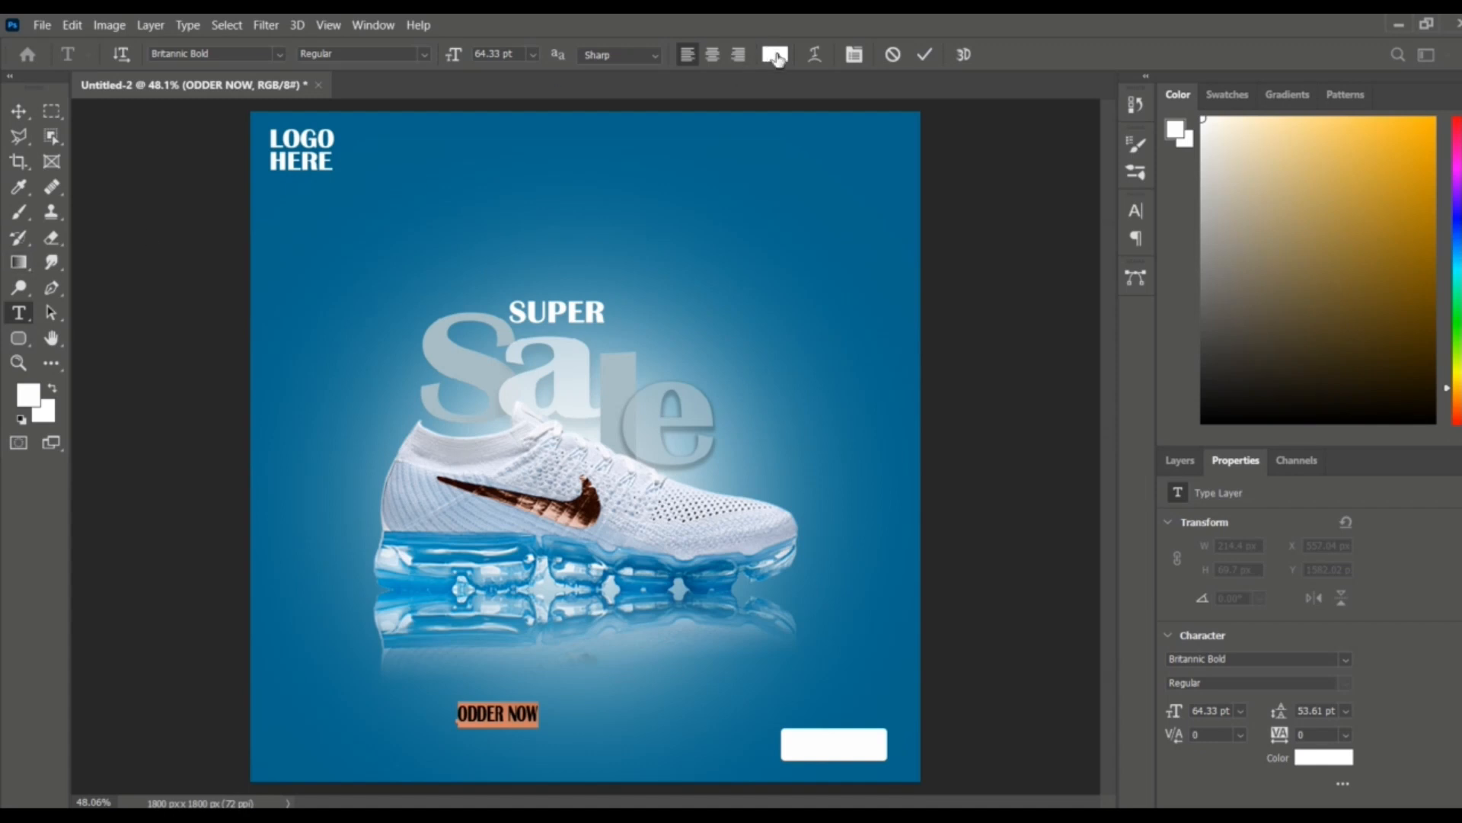
Recolor the ODDER NOW text with blue 1c7696 sampled from the background and center it on the white rounded rectangle
{"action": "left_click", "coordinate": [774, 54]}
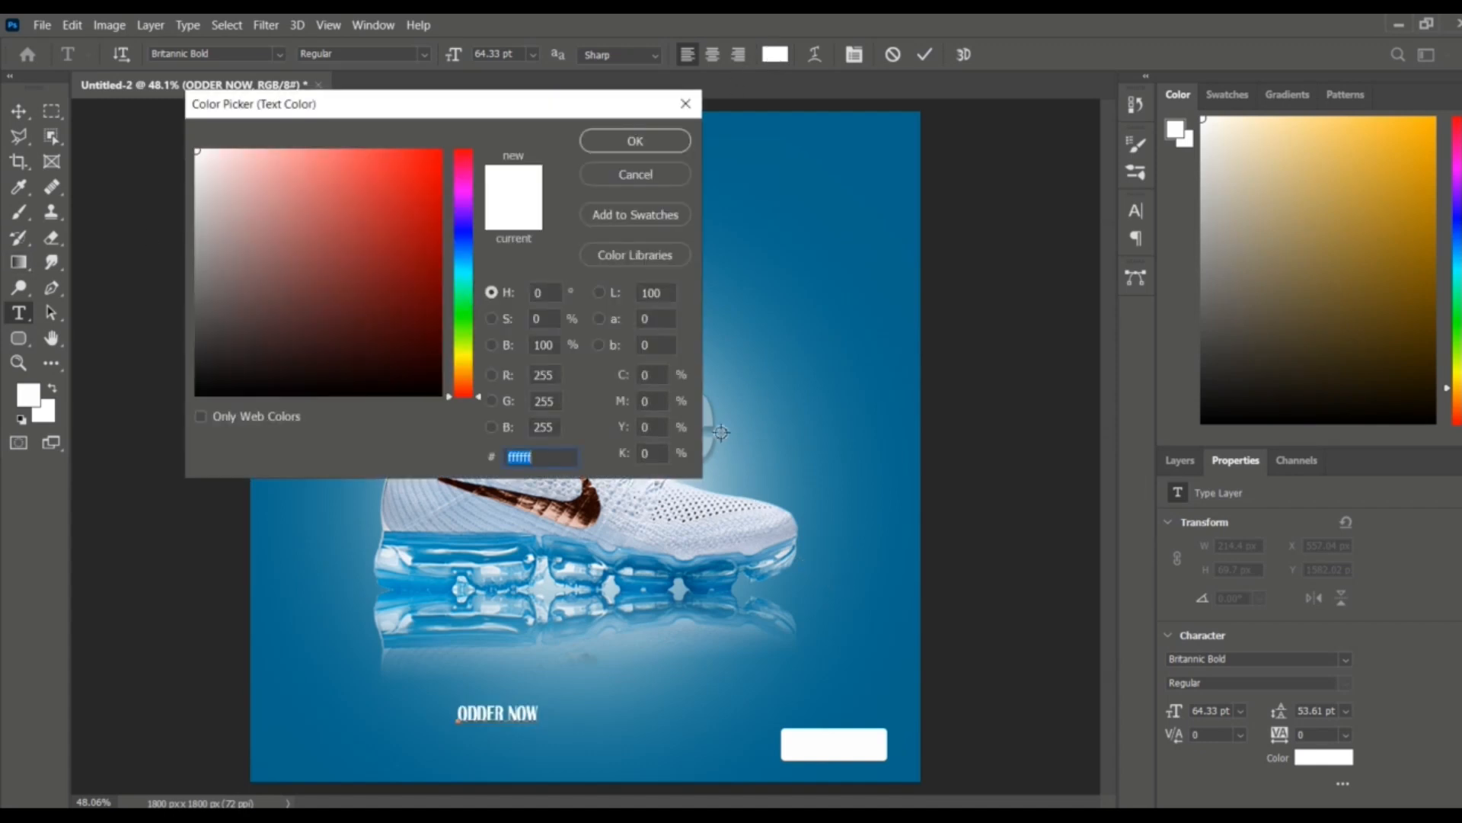
{"action": "left_click", "coordinate": [830, 434]}
{"action": "left_click", "coordinate": [632, 138]}
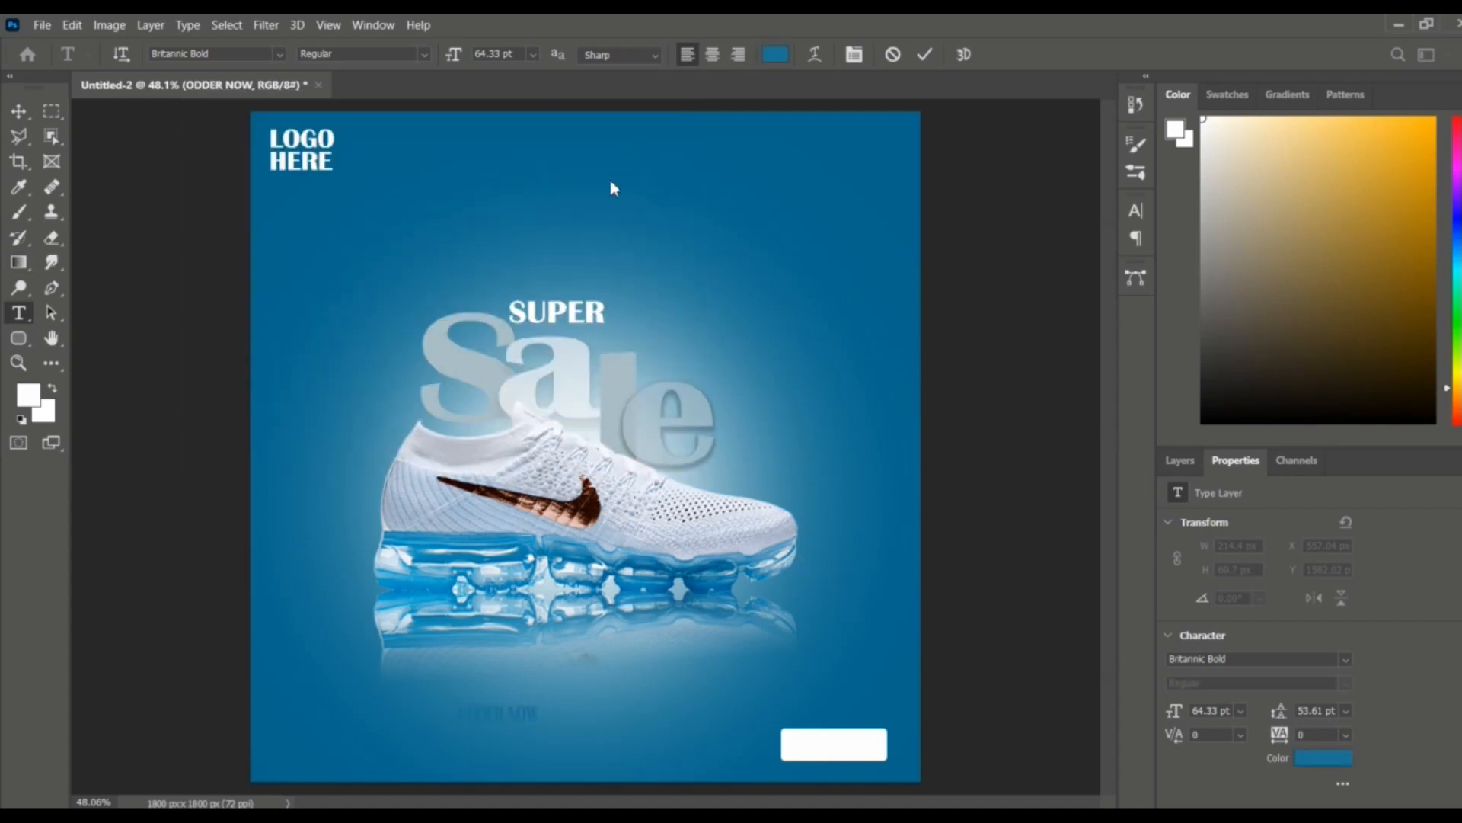
{"action": "left_click_drag", "start_coordinate": [493, 716], "coordinate": [828, 744]}
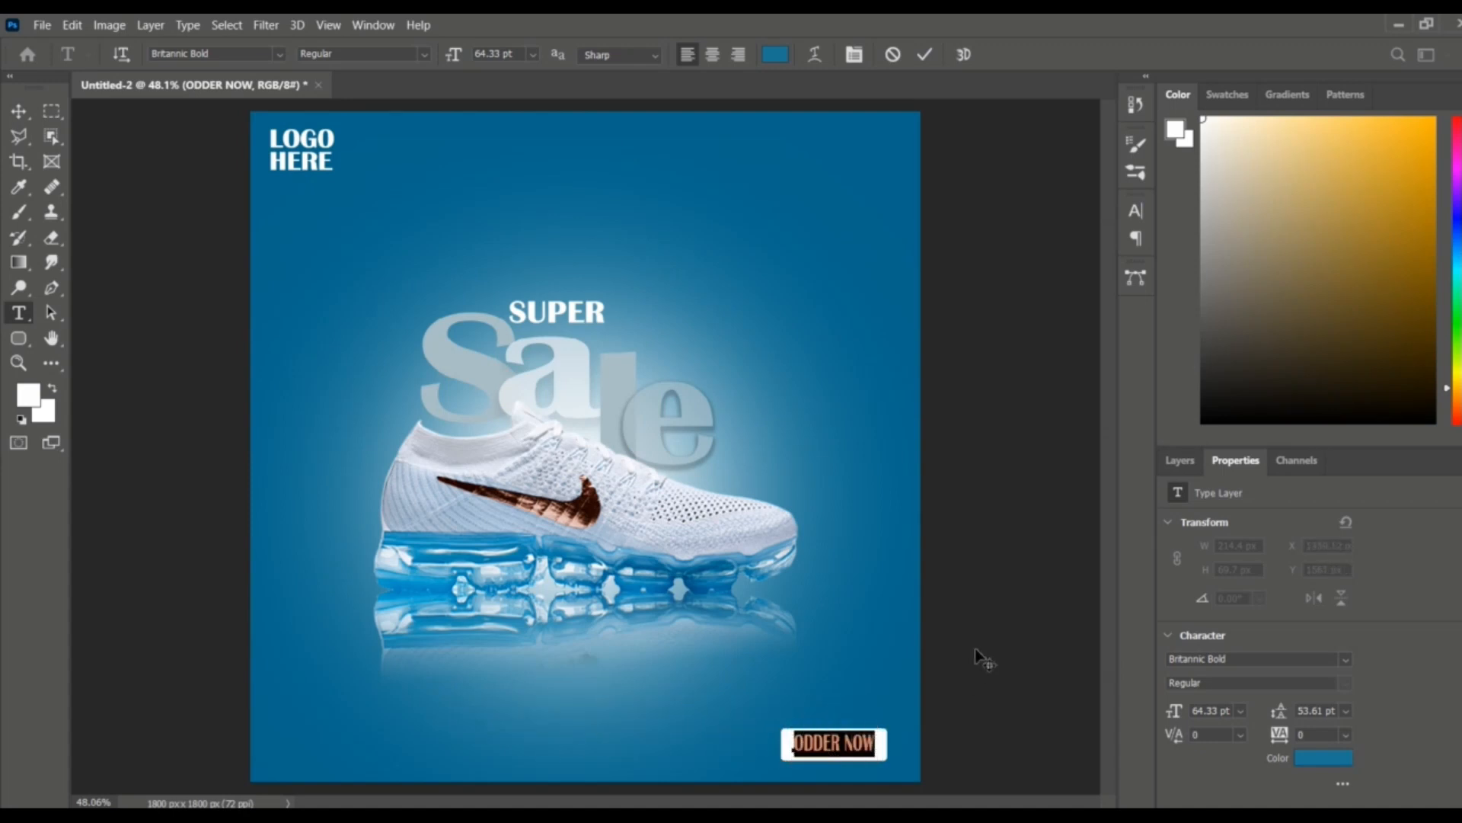
{"action": "left_click", "coordinate": [18, 110]}
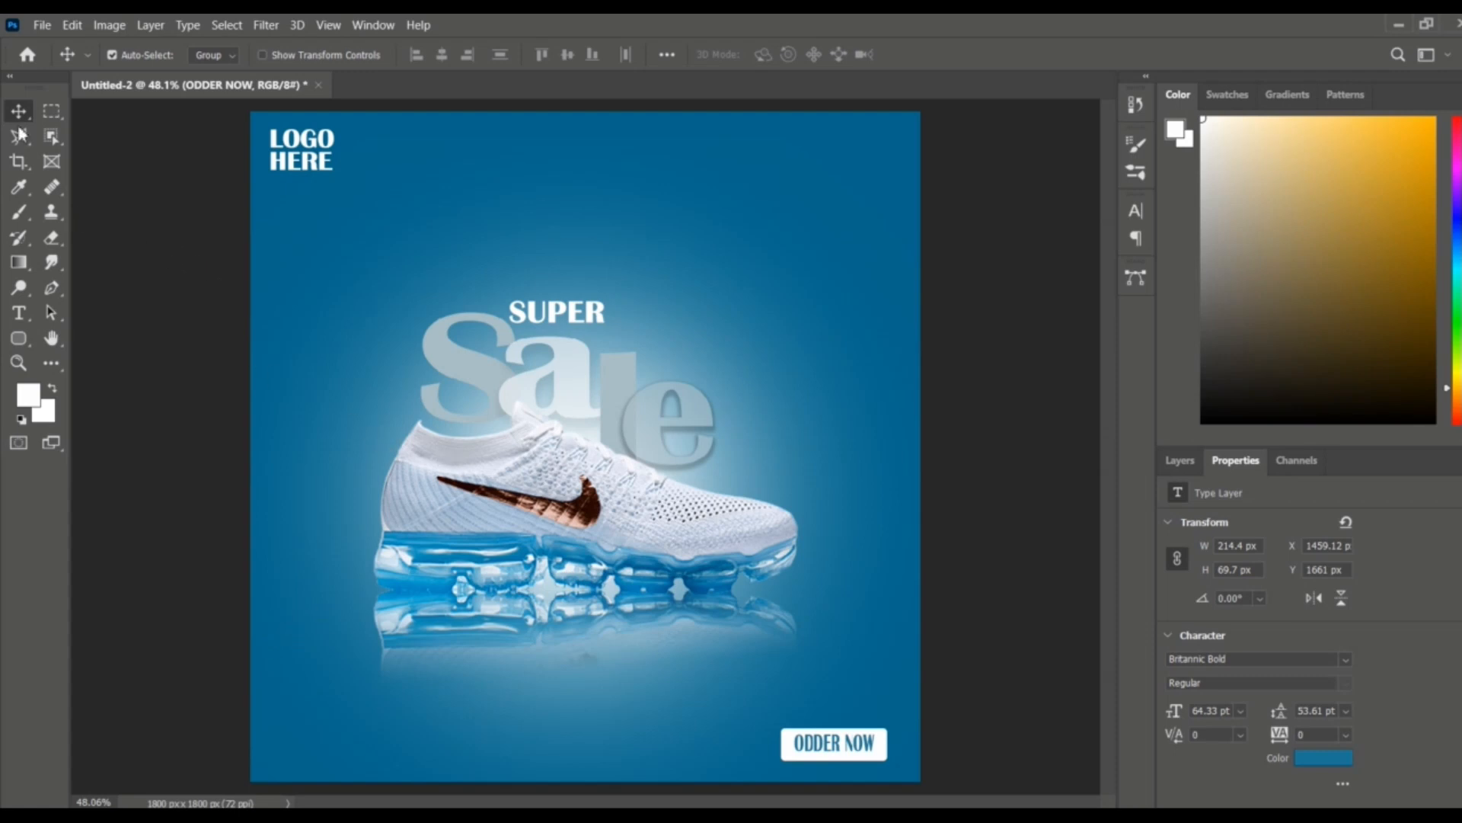
Add the text 40% in Britannic Bold at 72 pt near the poster's lower-left corner
{"action": "left_click", "coordinate": [18, 313]}
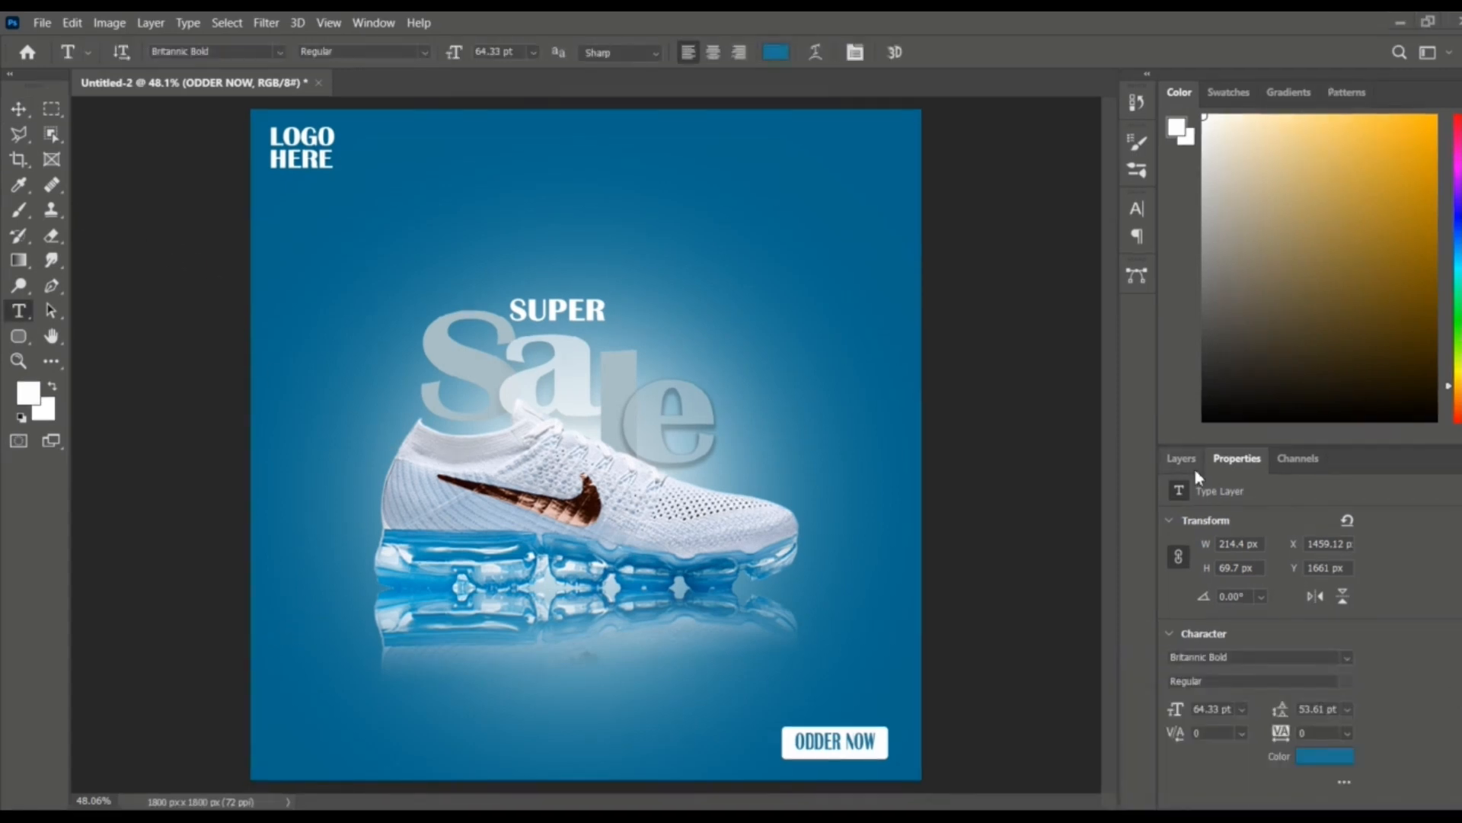
{"action": "left_click", "coordinate": [1193, 468]}
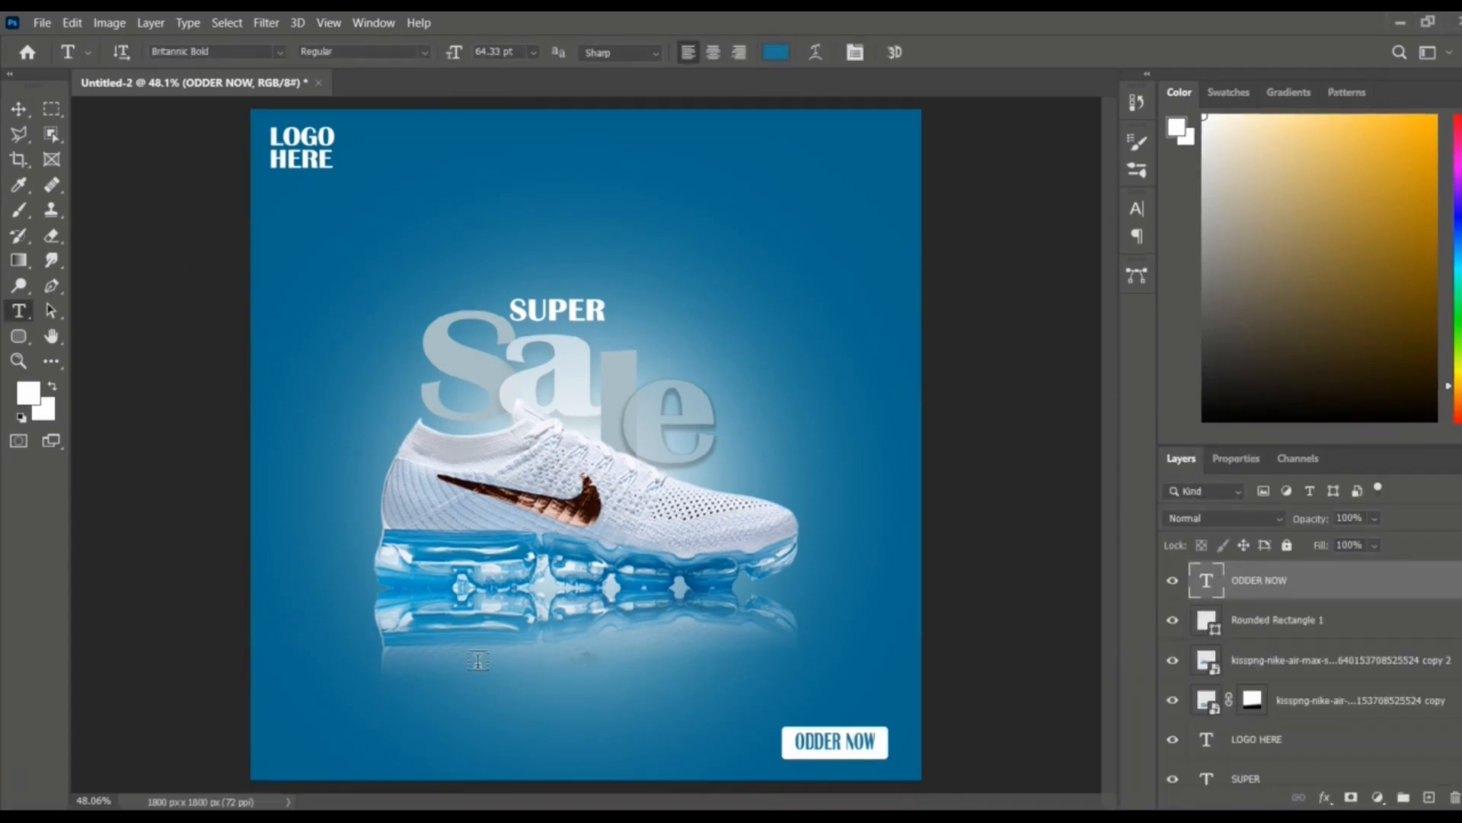
{"action": "left_click", "coordinate": [23, 112]}
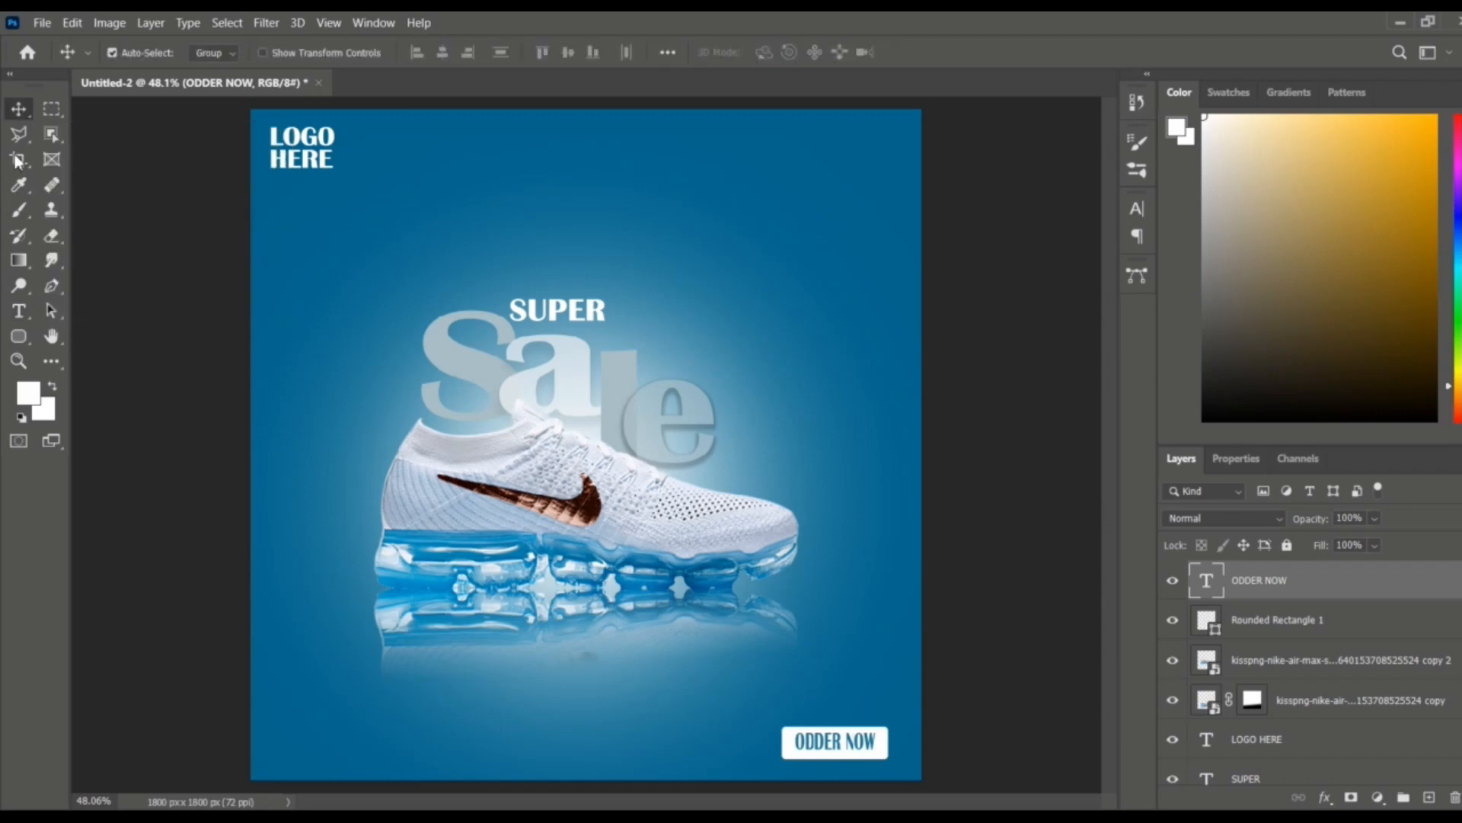
{"action": "left_click", "coordinate": [19, 310]}
{"action": "left_click", "coordinate": [280, 723]}
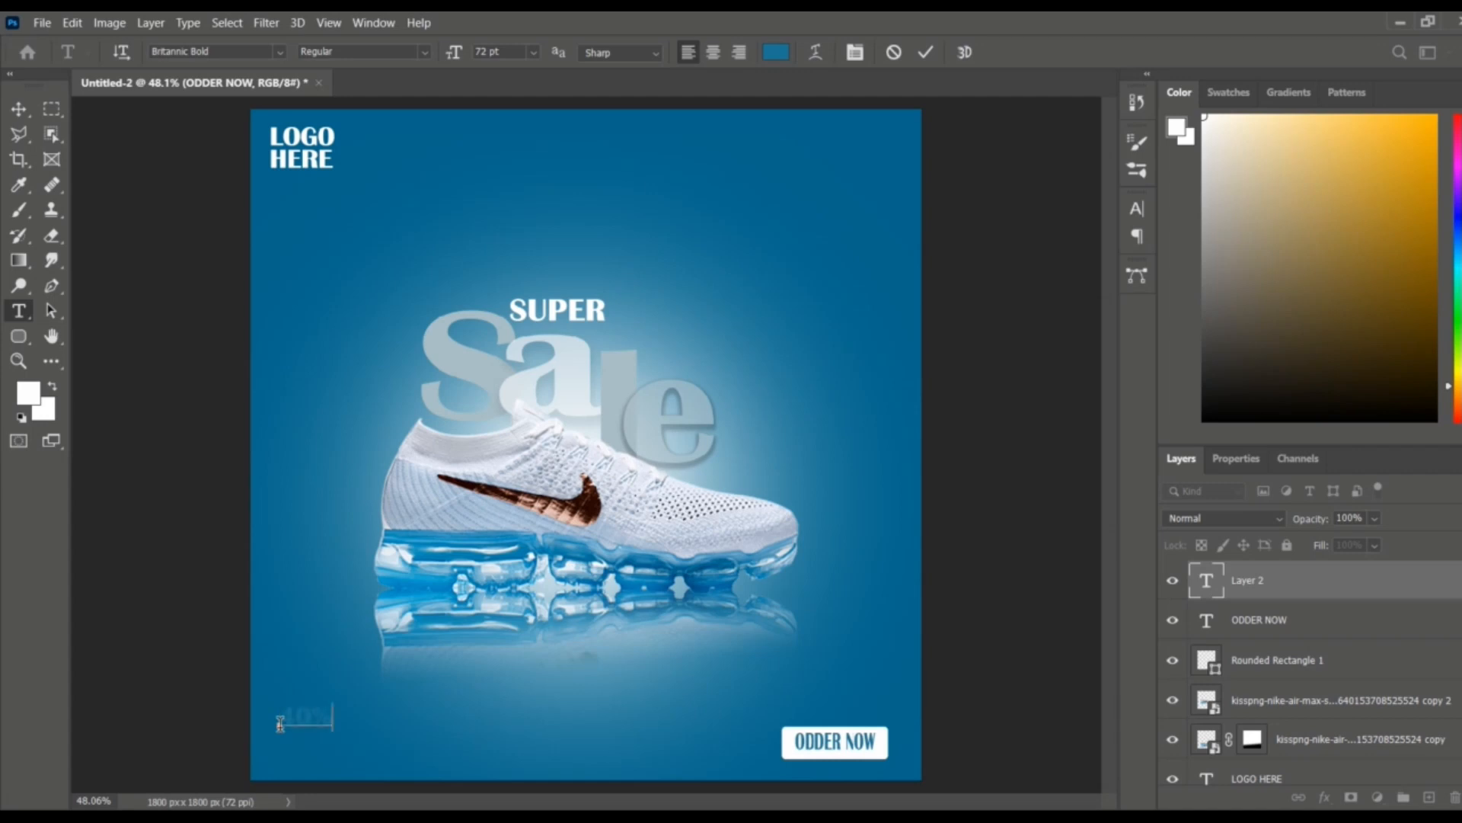
{"action": "left_click", "coordinate": [21, 110]}
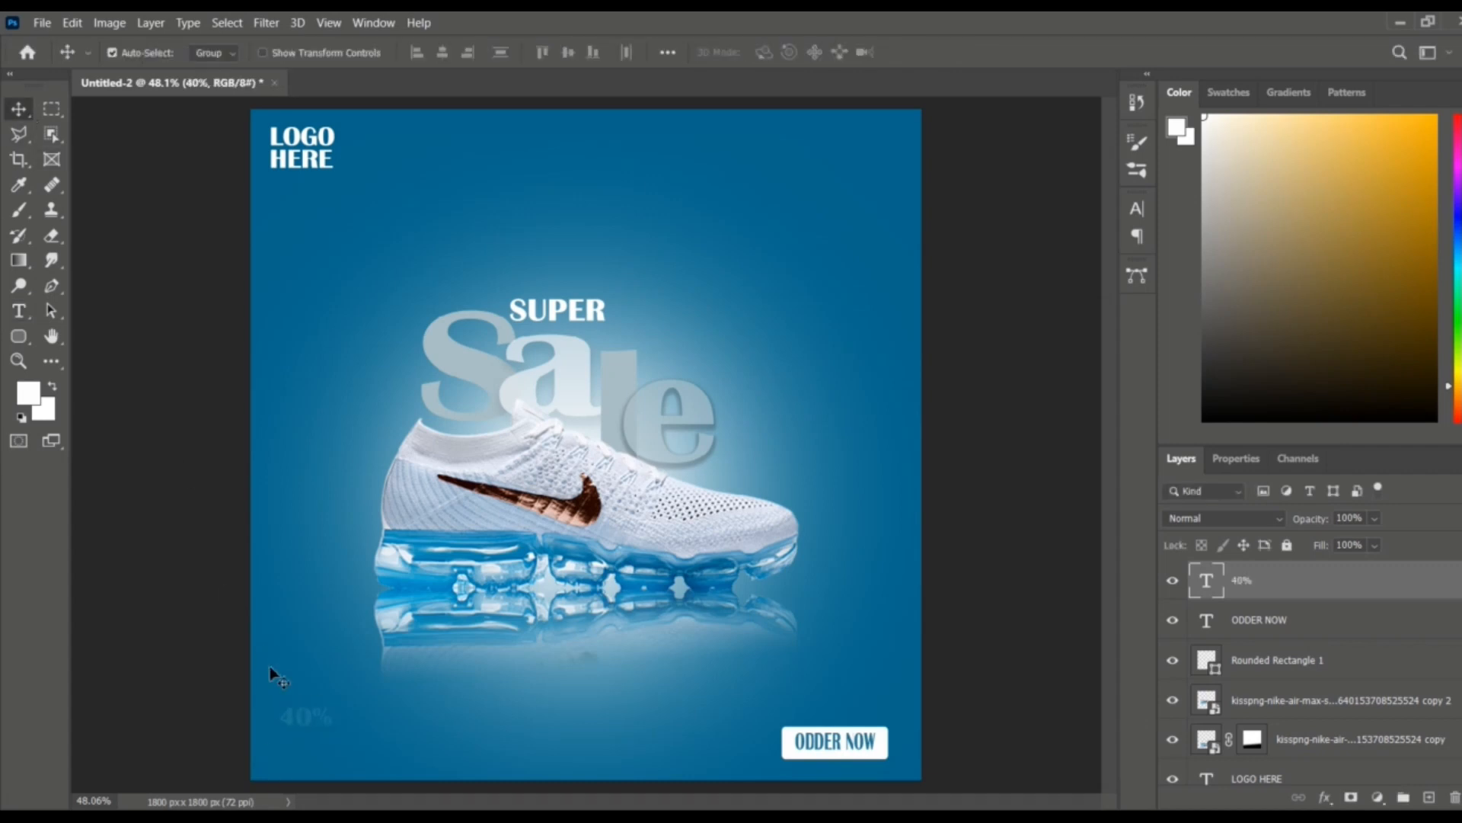
Recolor the 40% text to near-white fbfcfc and move it slightly down, level with the ODDER NOW button
{"action": "double_click", "coordinate": [299, 721]}
{"action": "left_click", "coordinate": [774, 53]}
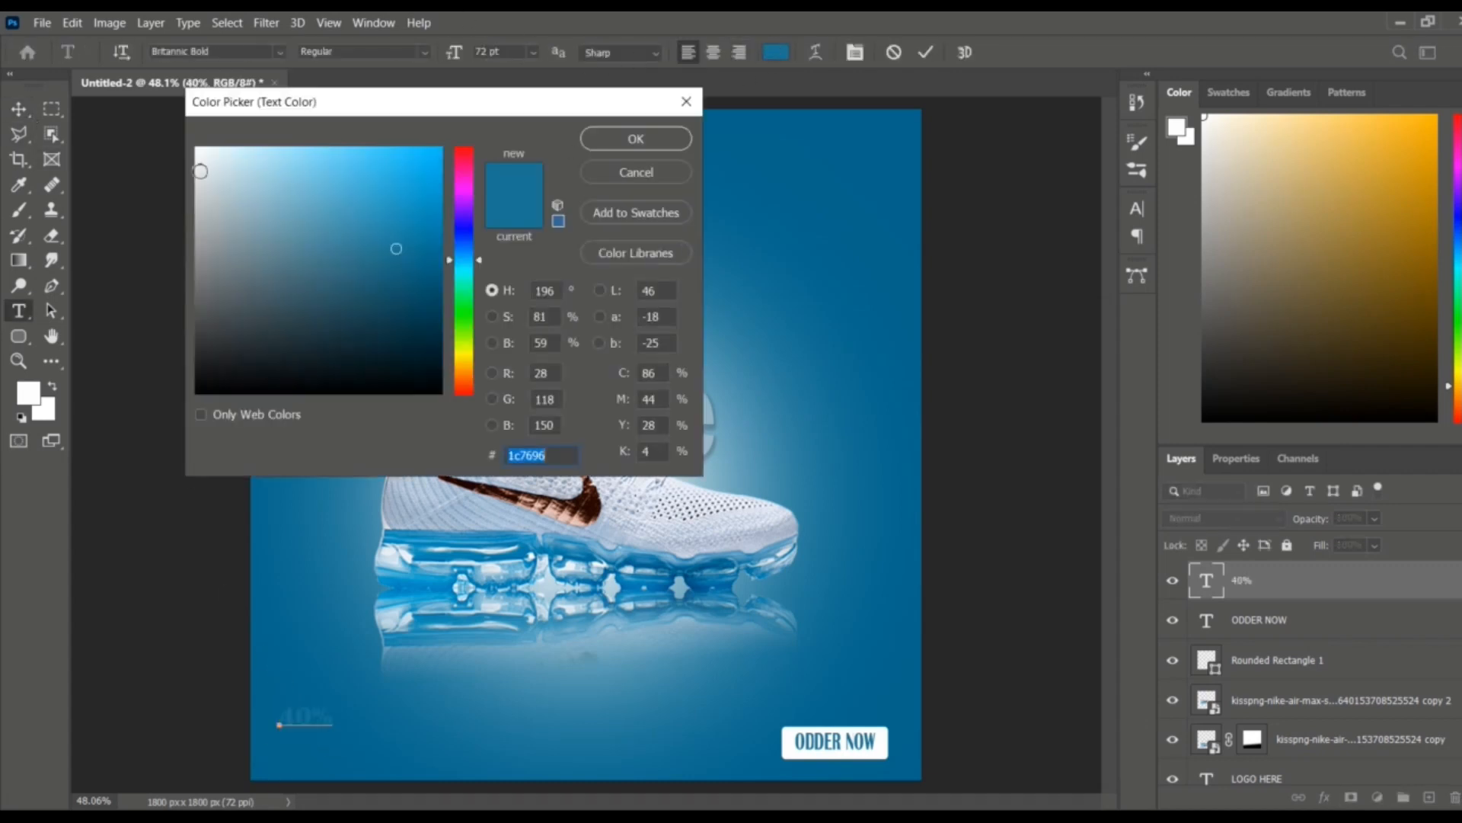
{"action": "left_click", "coordinate": [196, 150]}
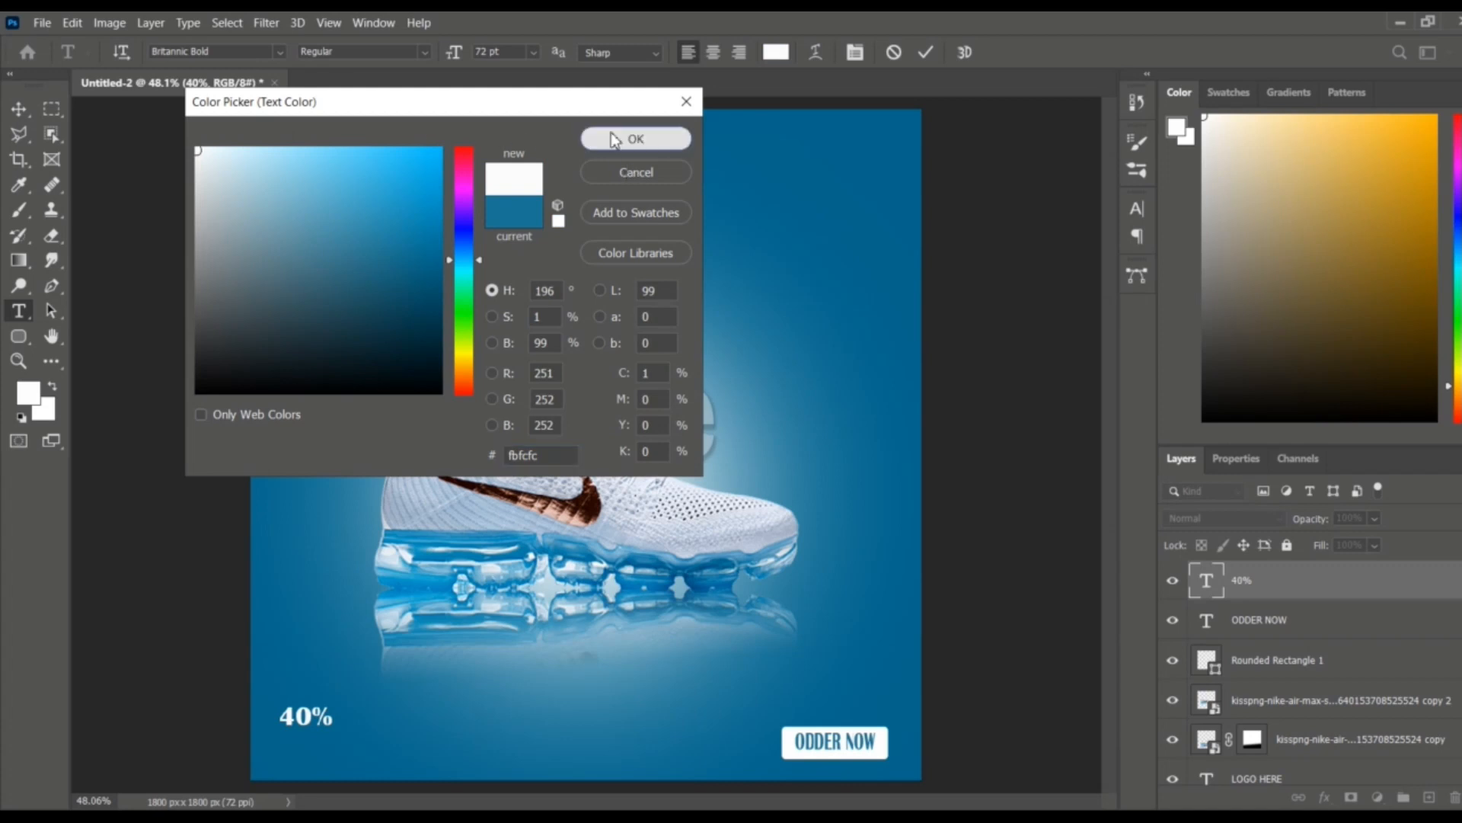
{"action": "left_click", "coordinate": [636, 140]}
{"action": "left_click", "coordinate": [18, 108]}
{"action": "left_click_drag", "start_coordinate": [305, 720], "coordinate": [309, 750]}
Add the white text OFF in Britannic Bold at 72 pt above the 40% text
{"action": "key", "text": "t"}
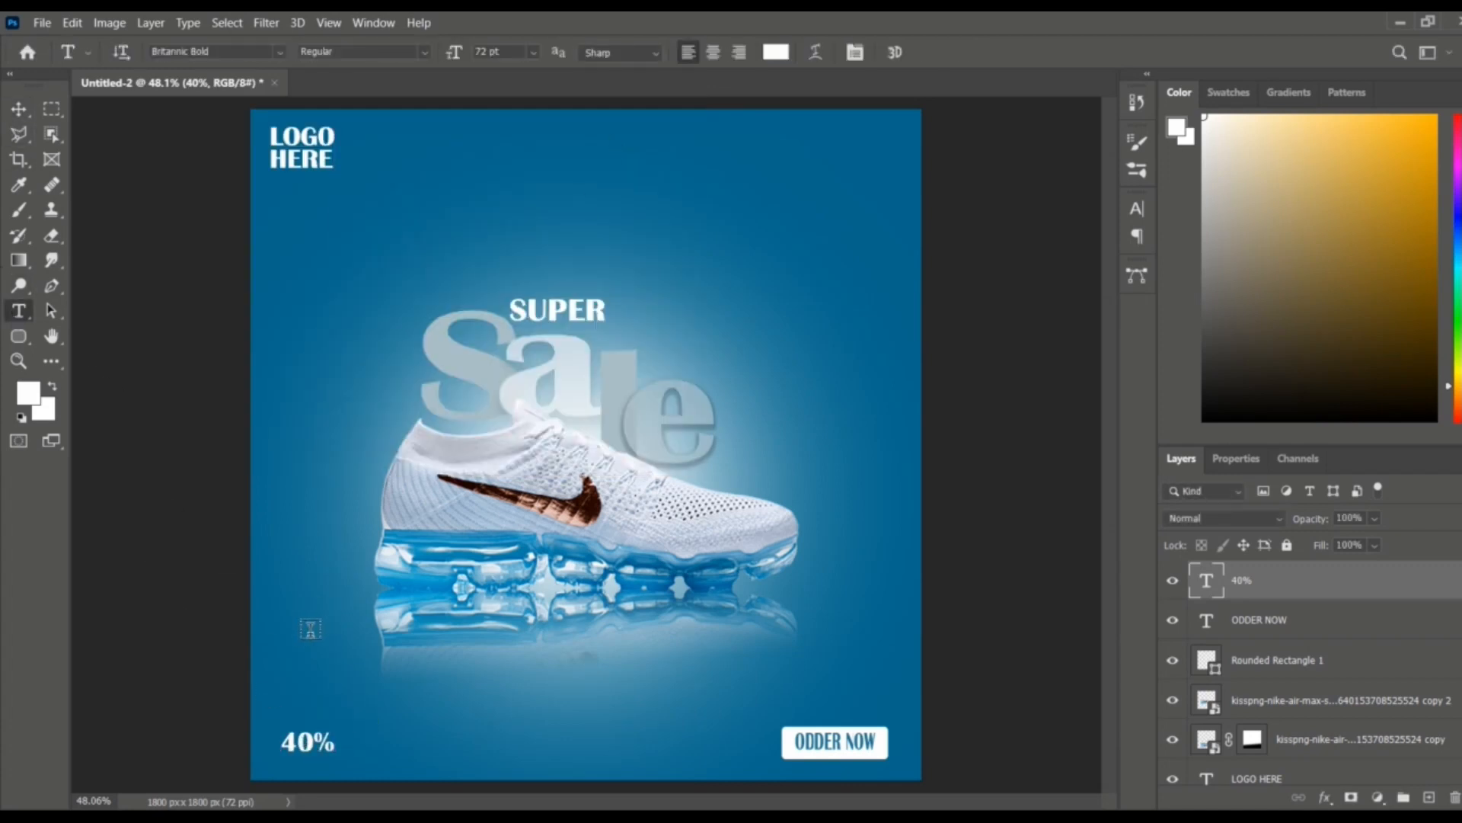
{"action": "left_click", "coordinate": [307, 629]}
{"action": "type", "text": "OFF"}
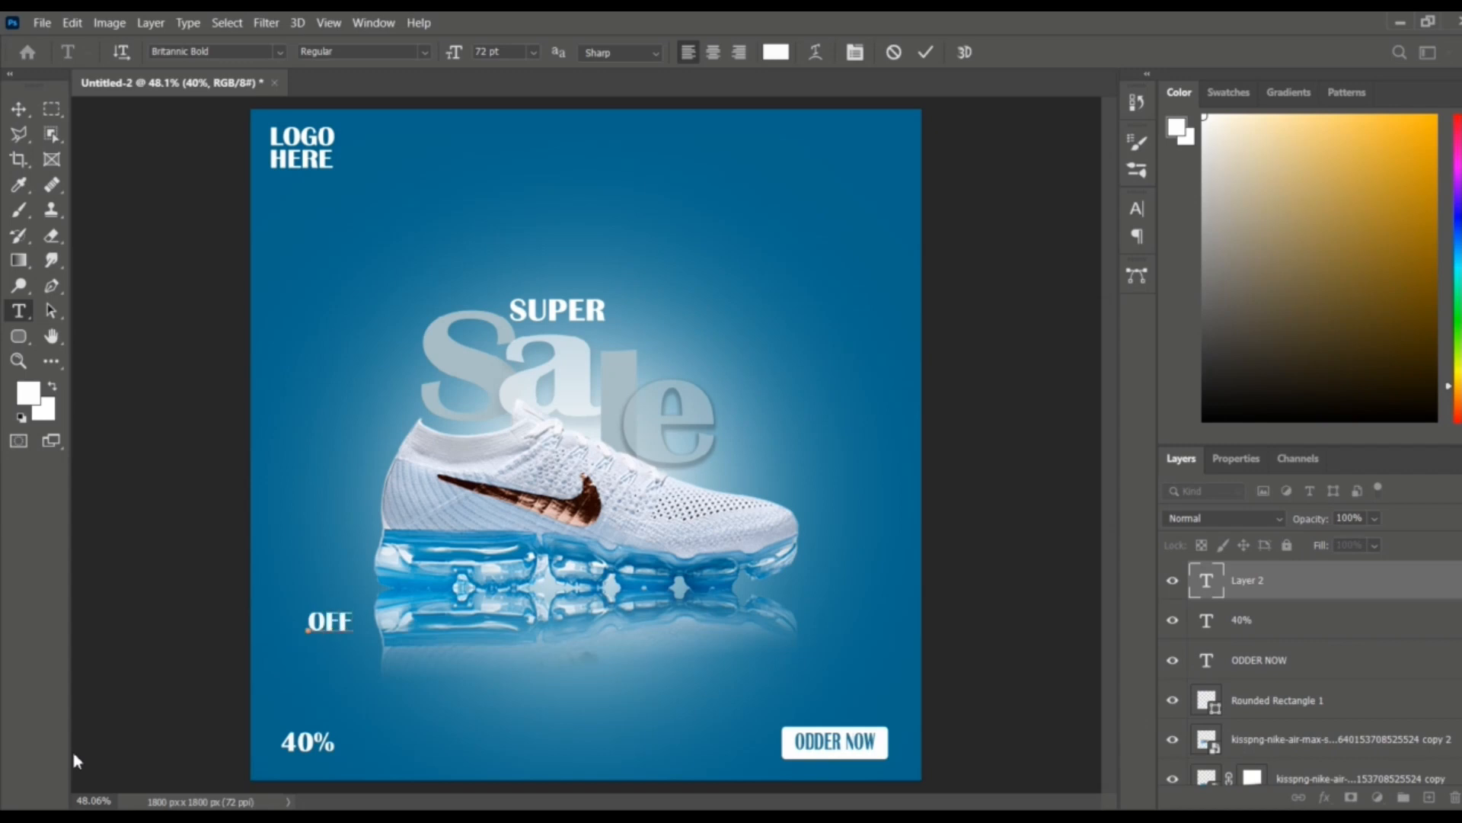
{"action": "left_click", "coordinate": [18, 109]}
Rotate the OFF text to read vertically, reduce it to 47.01 pt and place it just right of 40%
{"action": "double_click", "coordinate": [323, 623]}
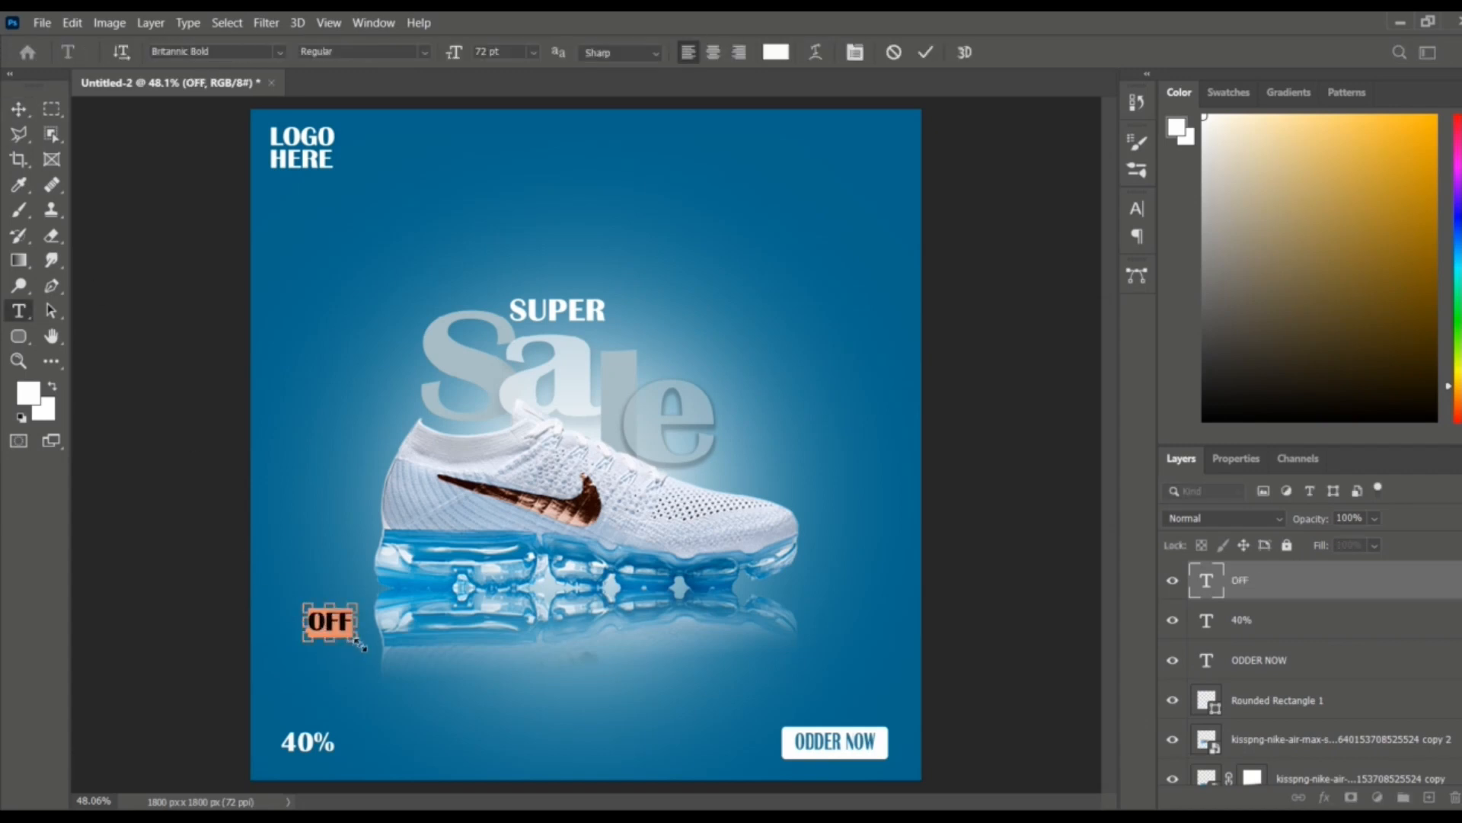
{"action": "left_click_drag", "start_coordinate": [360, 644], "coordinate": [345, 747]}
{"action": "key", "text": "v"}
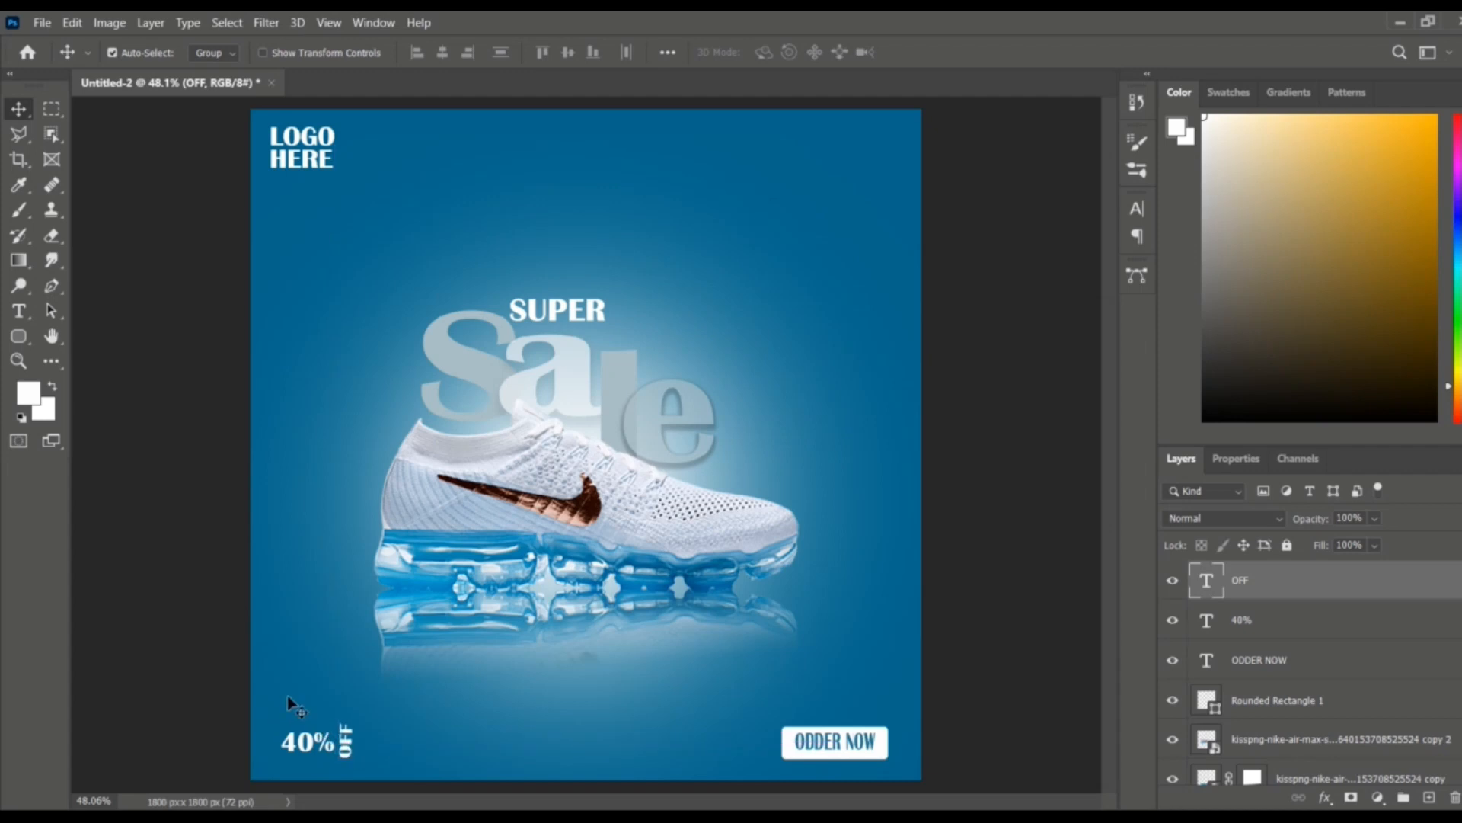
Shorten the vertical OFF text, bringing its size to 53.47 pt, and nudge it down to align with 40%
{"action": "double_click", "coordinate": [347, 747]}
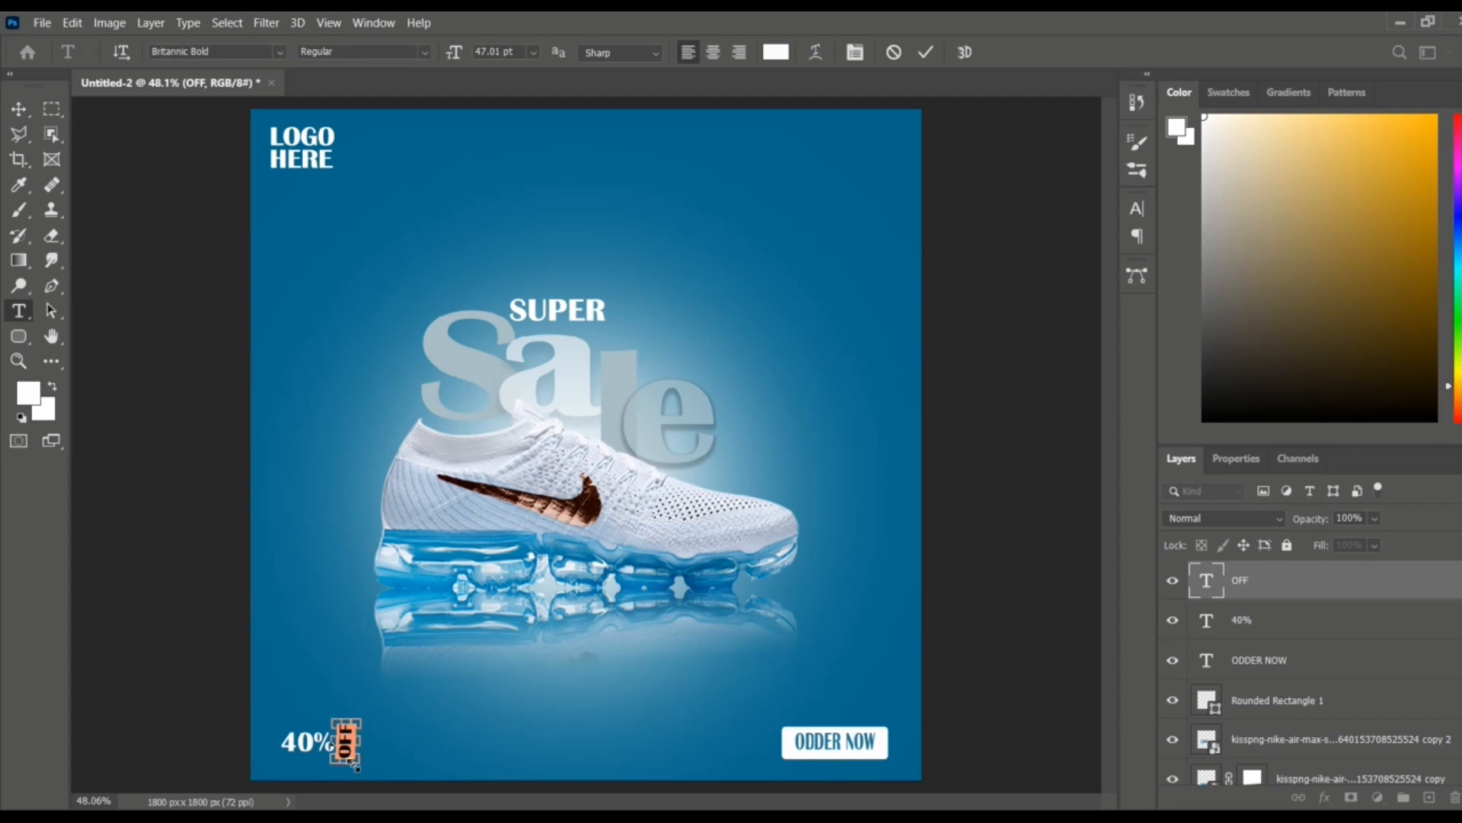
{"action": "left_click_drag", "start_coordinate": [357, 767], "coordinate": [358, 749]}
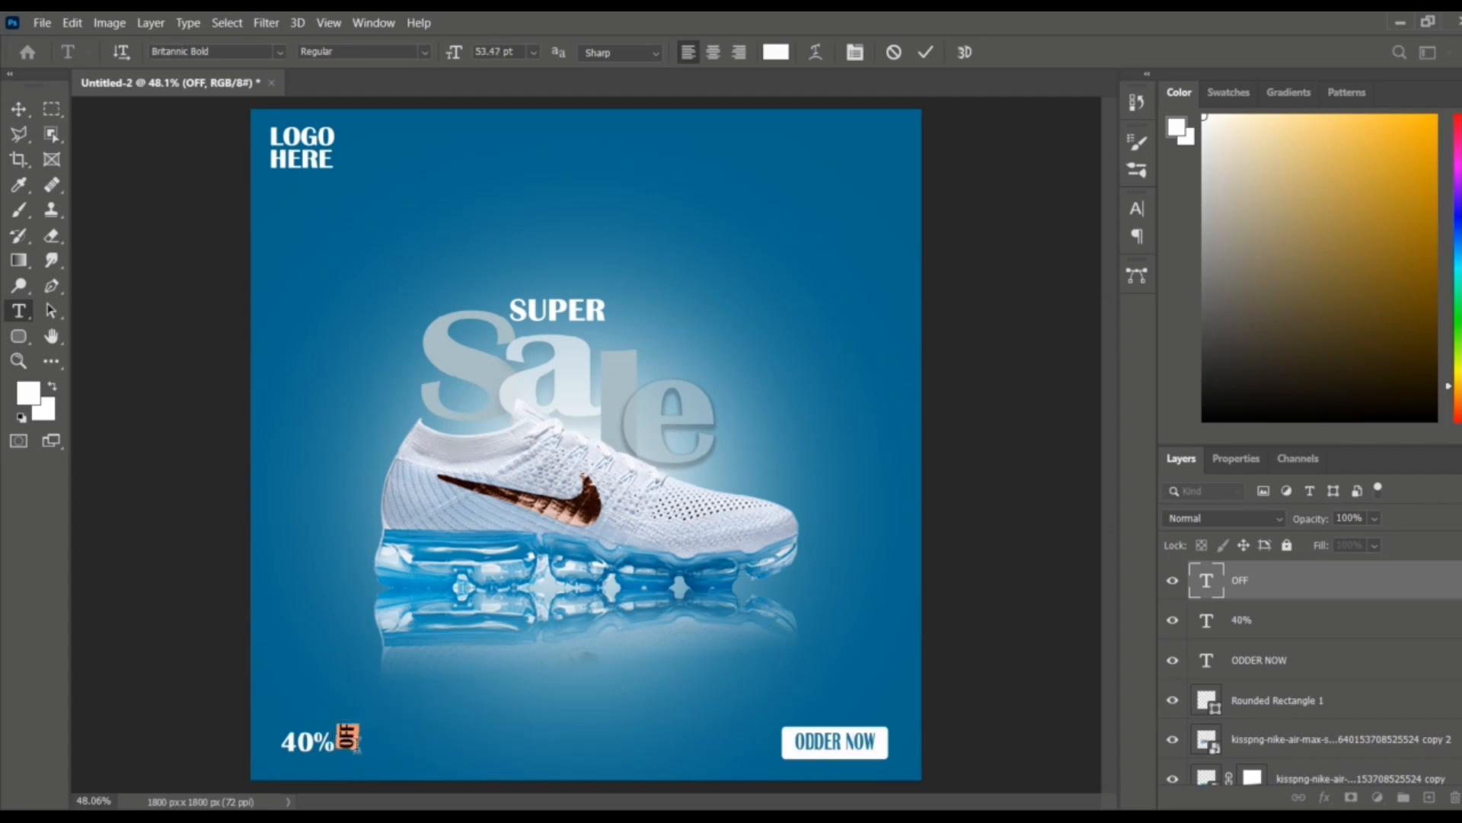
{"action": "left_click", "coordinate": [356, 742]}
{"action": "left_click", "coordinate": [19, 109]}
{"action": "key", "text": "Down"}
{"action": "key", "text": "Down"}
{"action": "key", "text": "Down"}
{"action": "key", "text": "Down"}
{"action": "key", "text": "Down"}
{"action": "key", "text": "Down"}
{"action": "key", "text": "Down"}
{"action": "key", "text": "Down"}
{"action": "key", "text": "Down"}
{"action": "key", "text": "Down"}
{"action": "key", "text": "Down"}
{"action": "key", "text": "Down"}
{"action": "key", "text": "Down"}
{"action": "key", "text": "Down"}
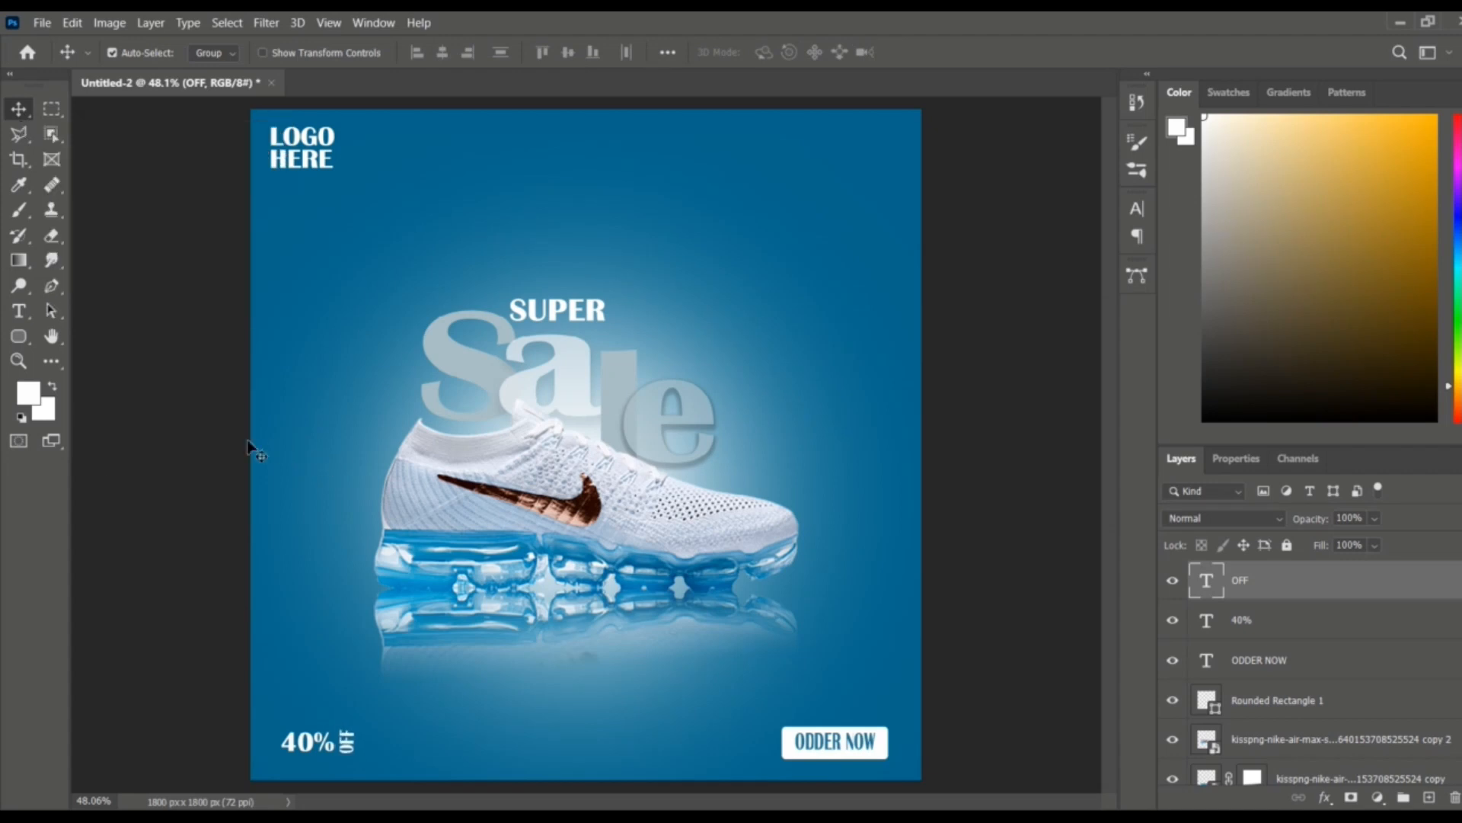
{"action": "key", "text": "Down"}
{"action": "key", "text": "Down"}
{"action": "key", "text": "Down"}
{"action": "key", "text": "Down"}
{"action": "key", "text": "Down"}
Add the white text HURRY UP in Britannic Bold at 72 pt above the 40% OFF text
{"action": "left_click", "coordinate": [20, 311]}
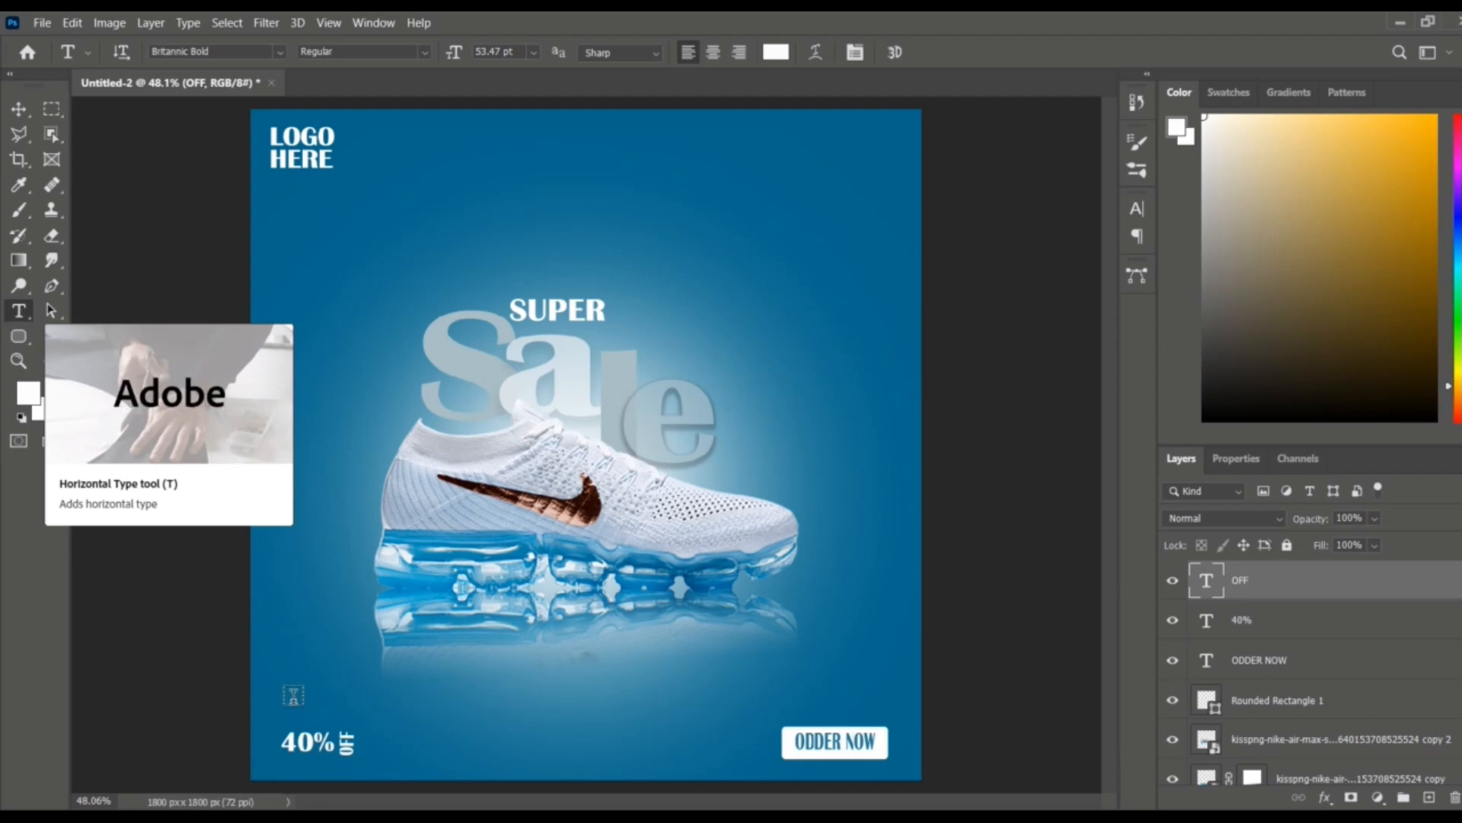
{"action": "left_click", "coordinate": [291, 698]}
{"action": "type", "text": "HURR"}
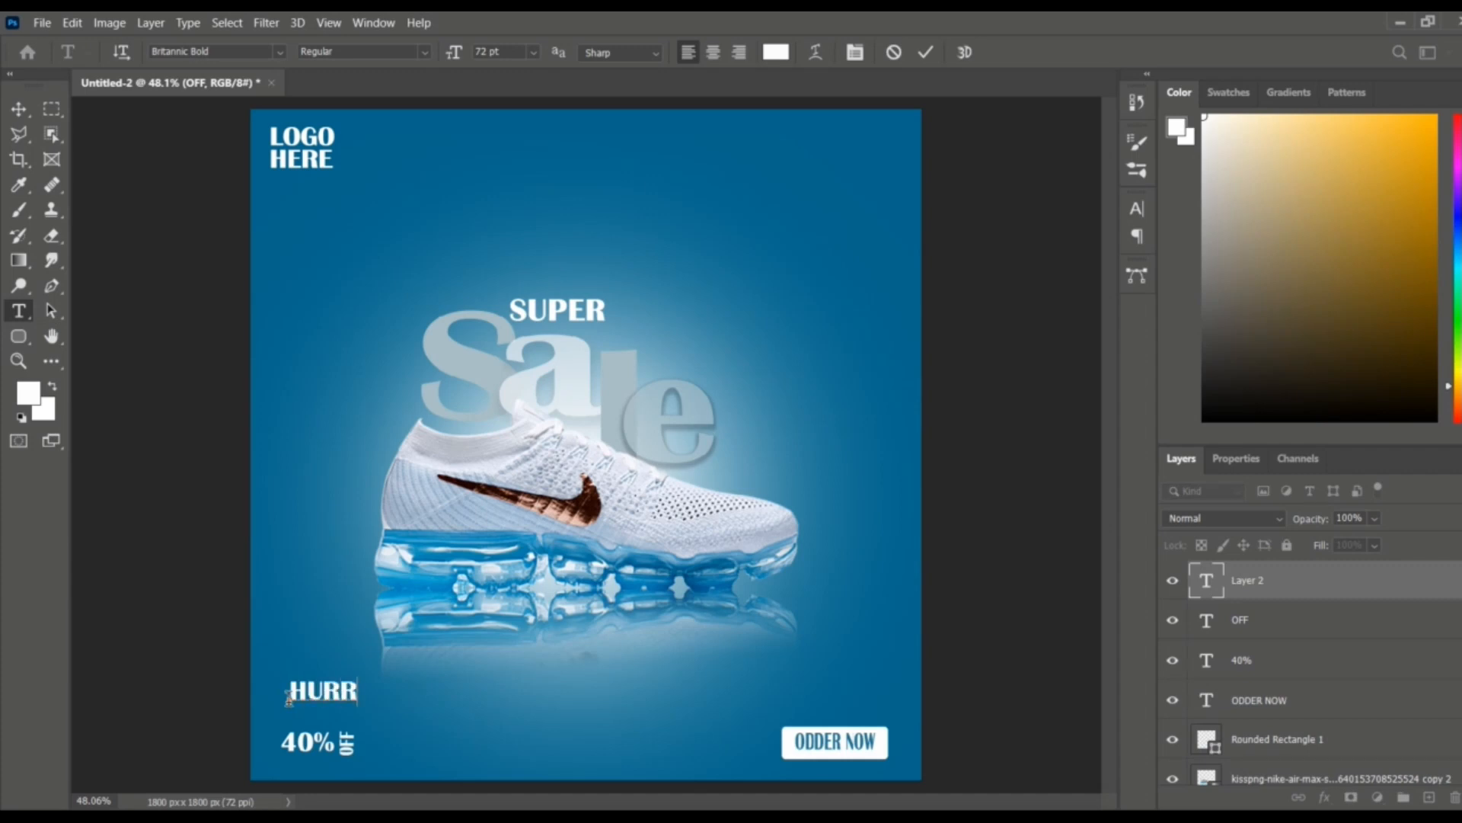
{"action": "type", "text": "Y UP"}
{"action": "left_click", "coordinate": [17, 109]}
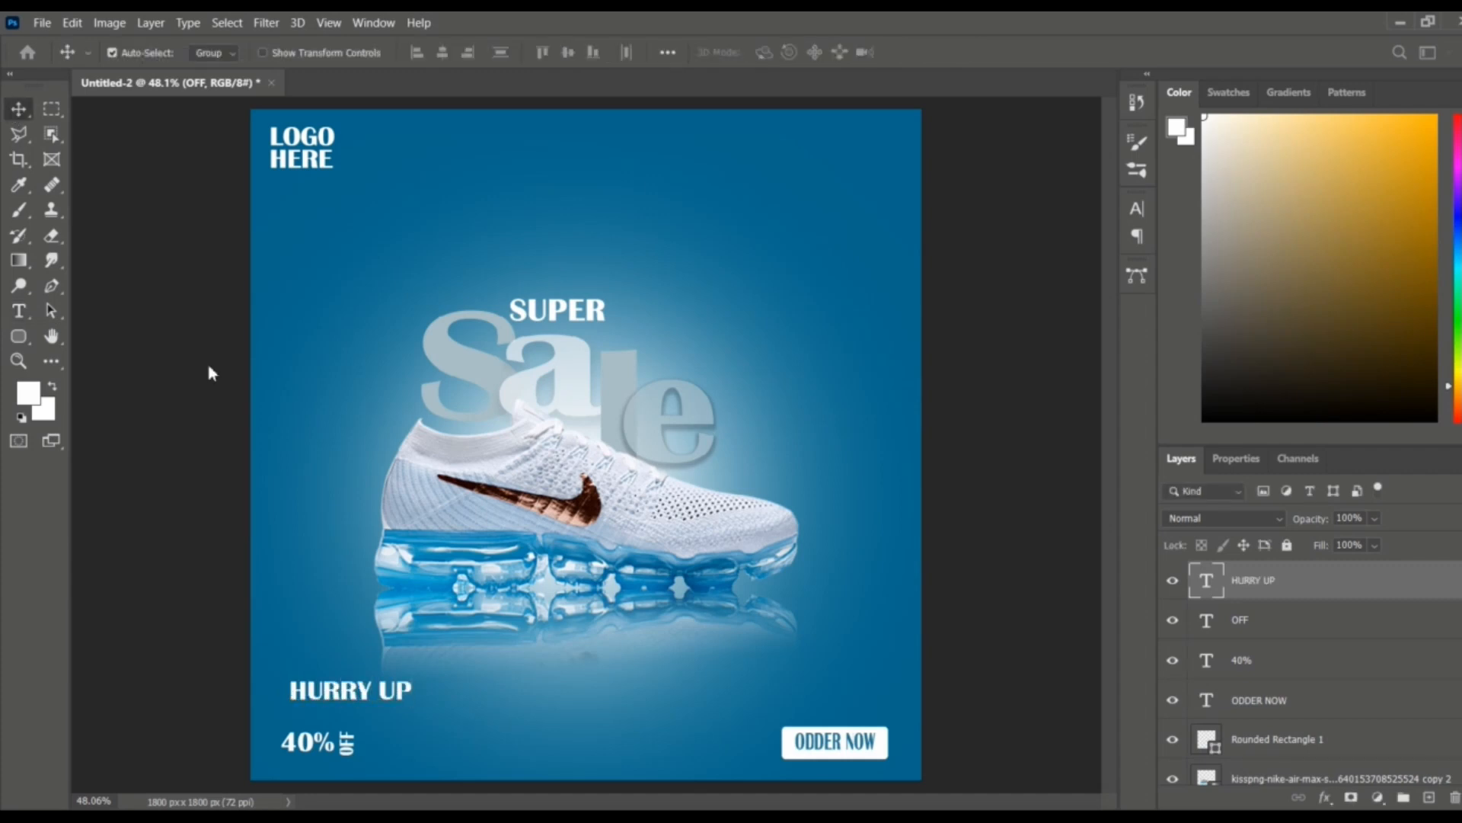
Narrow the HURRY UP text and place it directly above 40% OFF, aligned with its left edge
{"action": "double_click", "coordinate": [401, 697]}
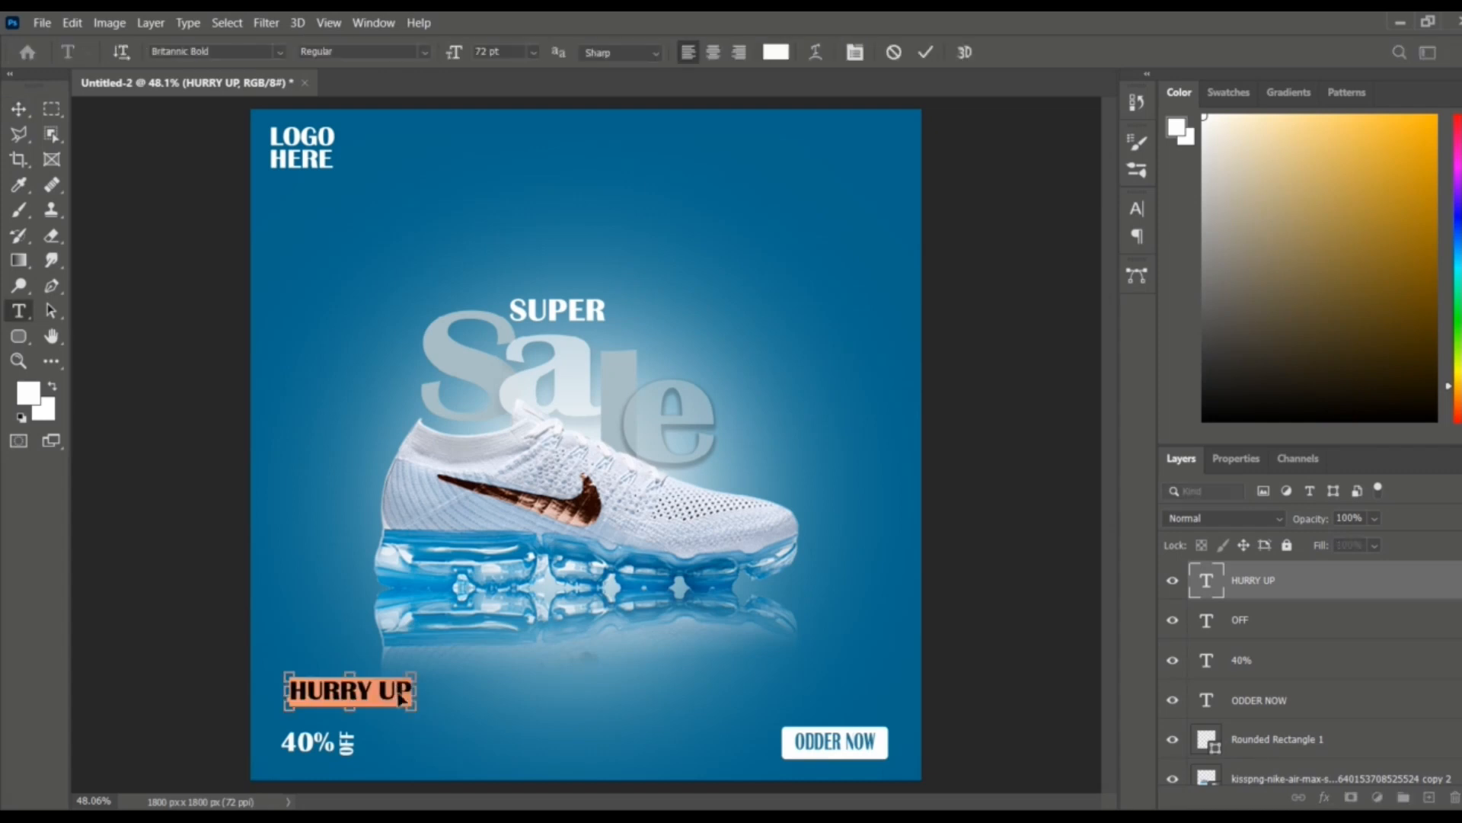
{"action": "left_click_drag", "start_coordinate": [417, 714], "coordinate": [313, 711]}
{"action": "left_click", "coordinate": [25, 106]}
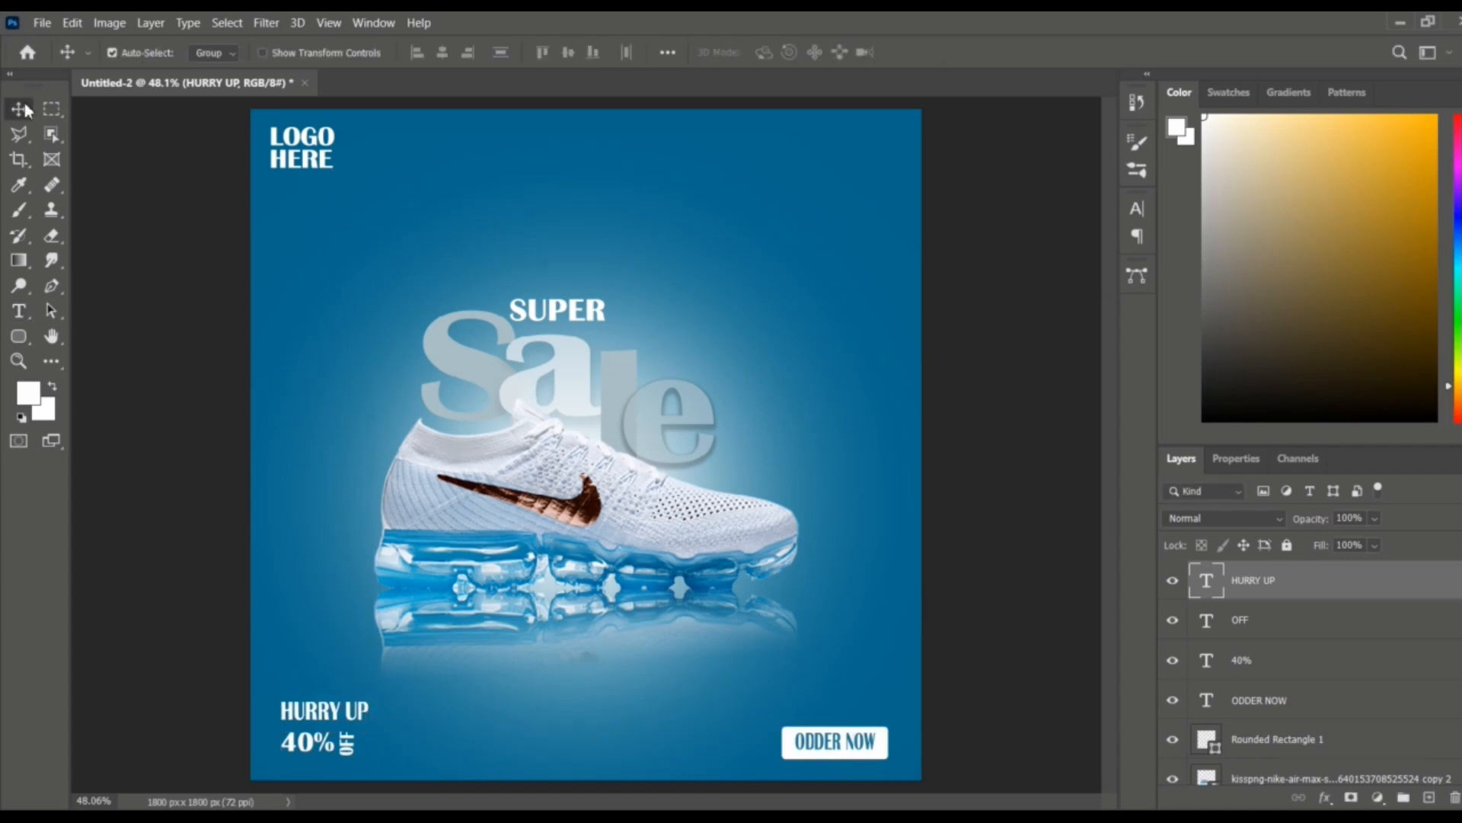